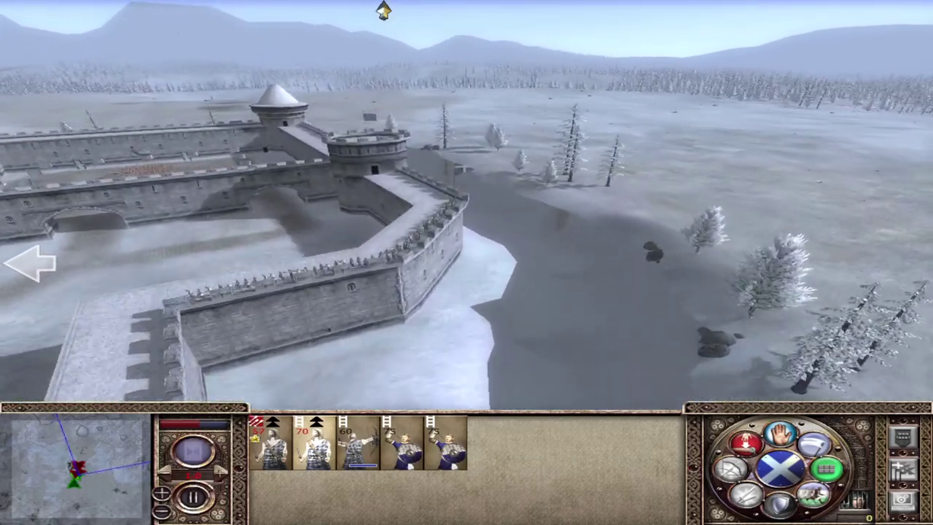
key(a)
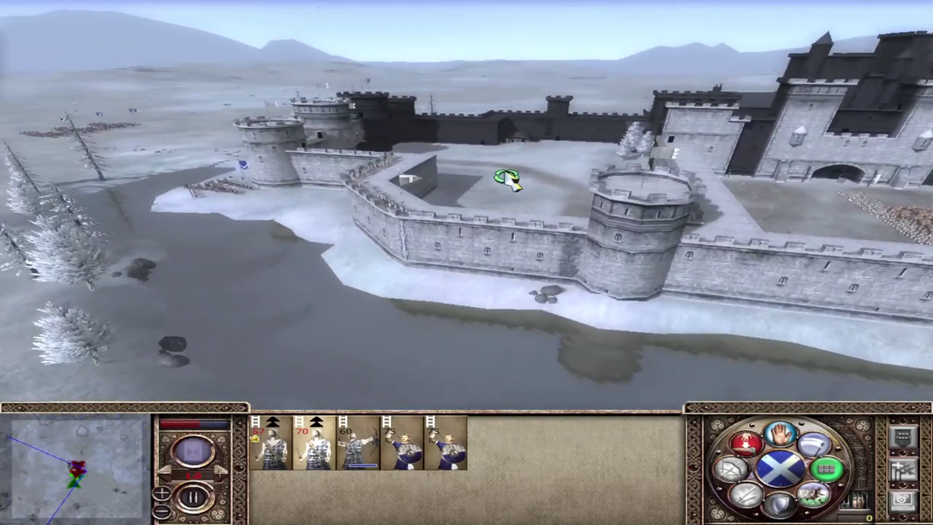
key(a)
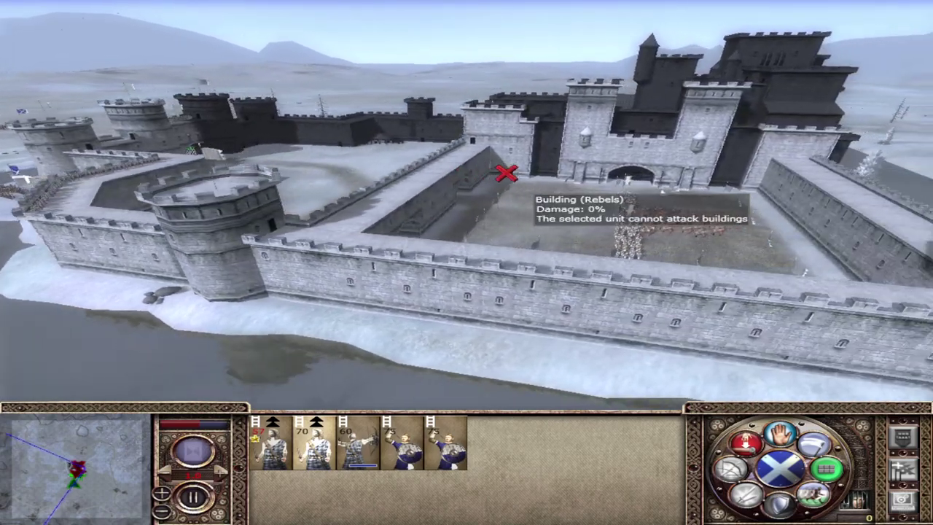
key(d)
key(a)
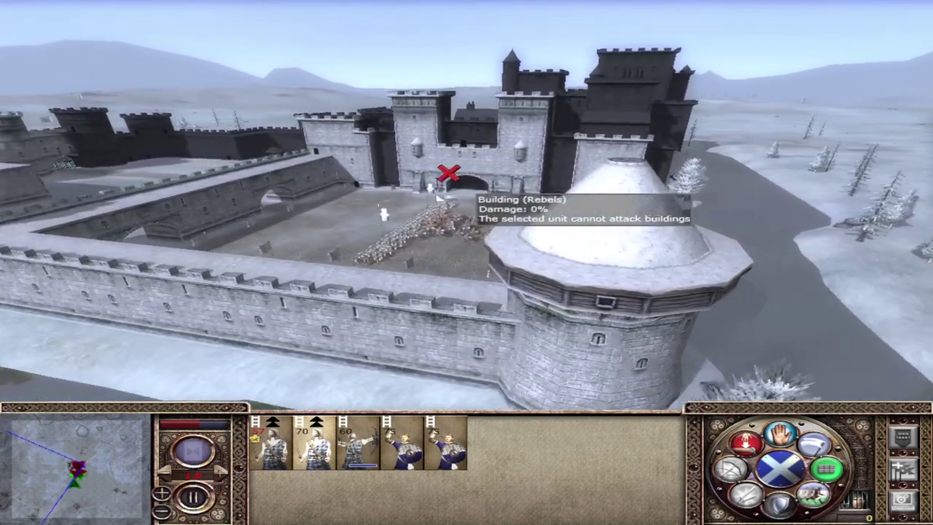
key(a)
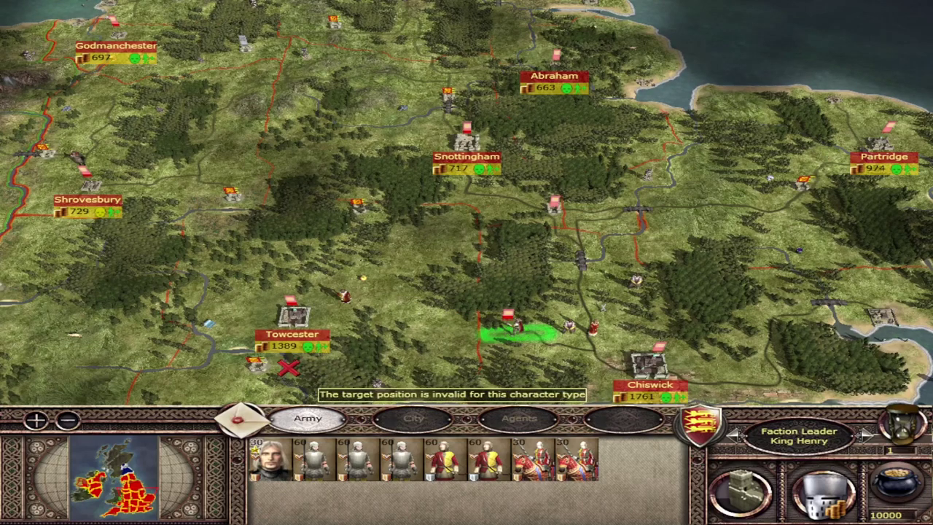
Inspect the garrisons of the English forts in the Hampshire, Shropshire, Oxford and Nottinghamshire regions and the fort north of Snottingham
click(256, 364)
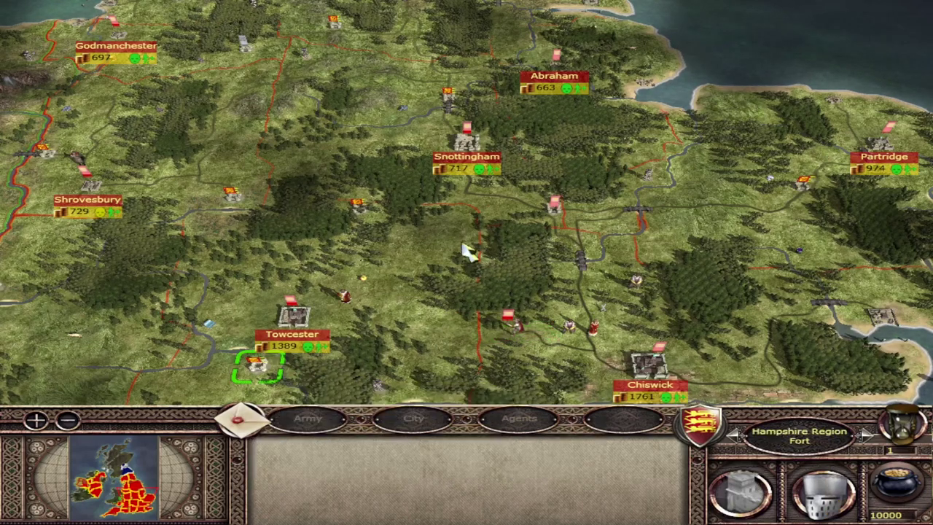
click(232, 198)
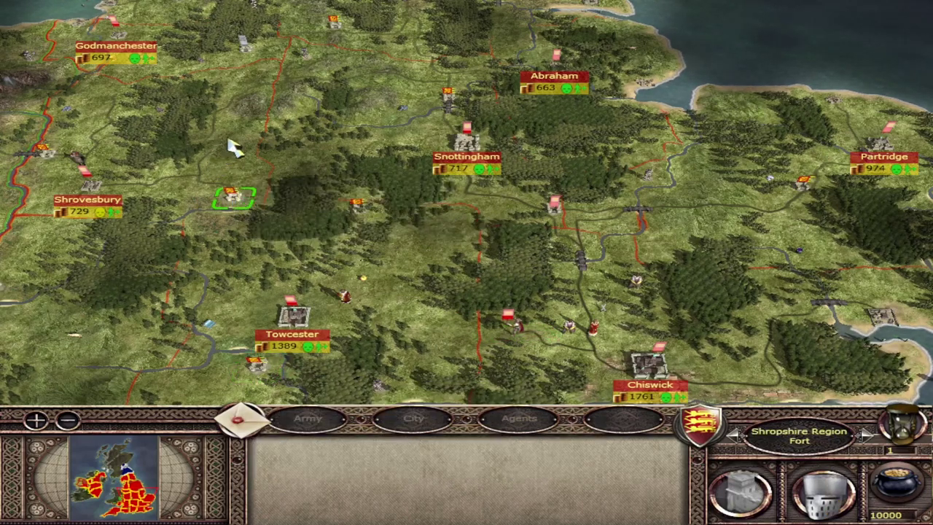
click(359, 207)
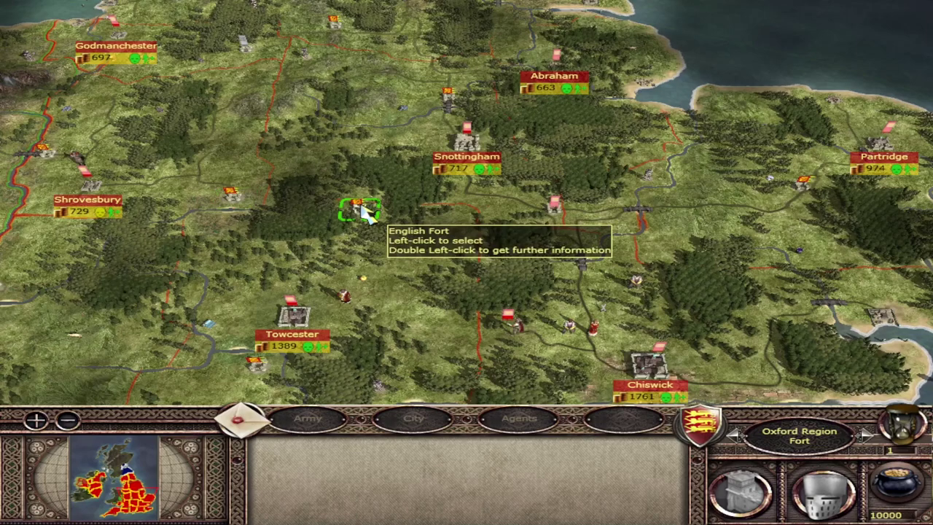
click(449, 96)
click(558, 206)
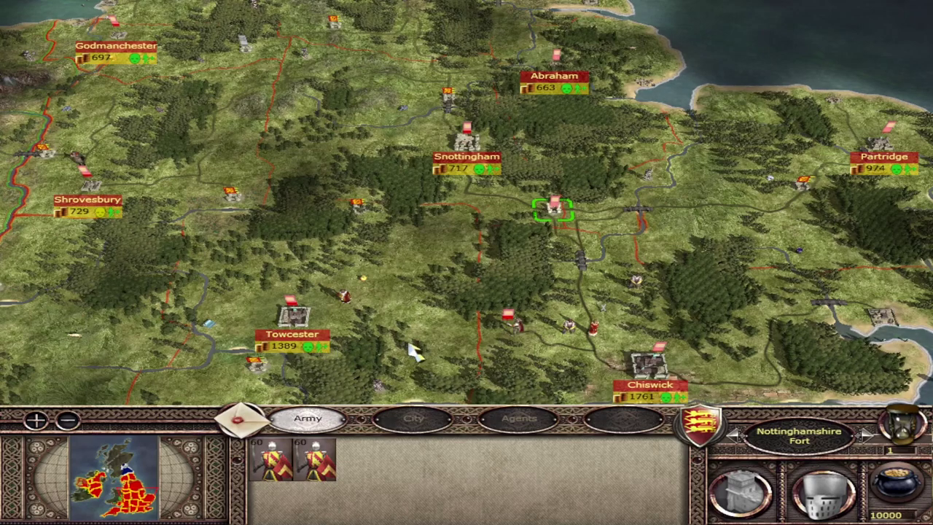
Check which field constructions the faction leader's army can build in the London region
click(522, 334)
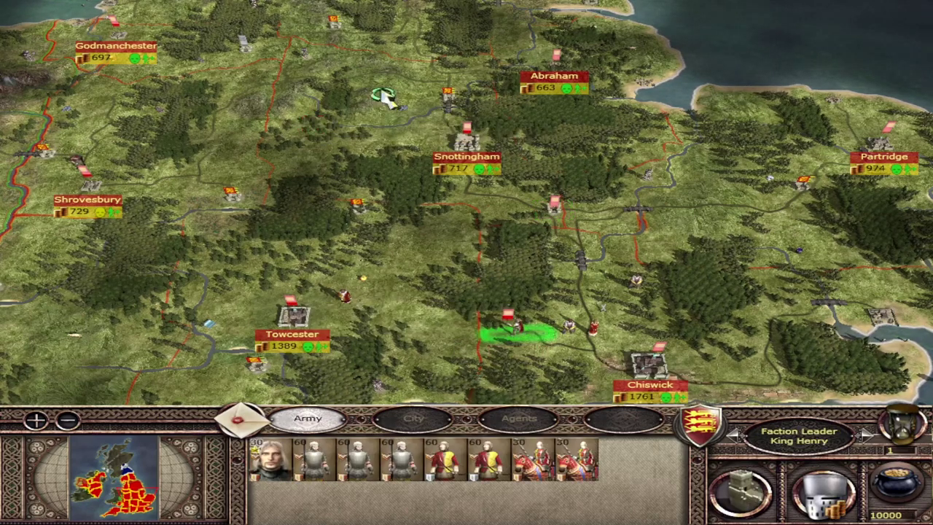
click(740, 492)
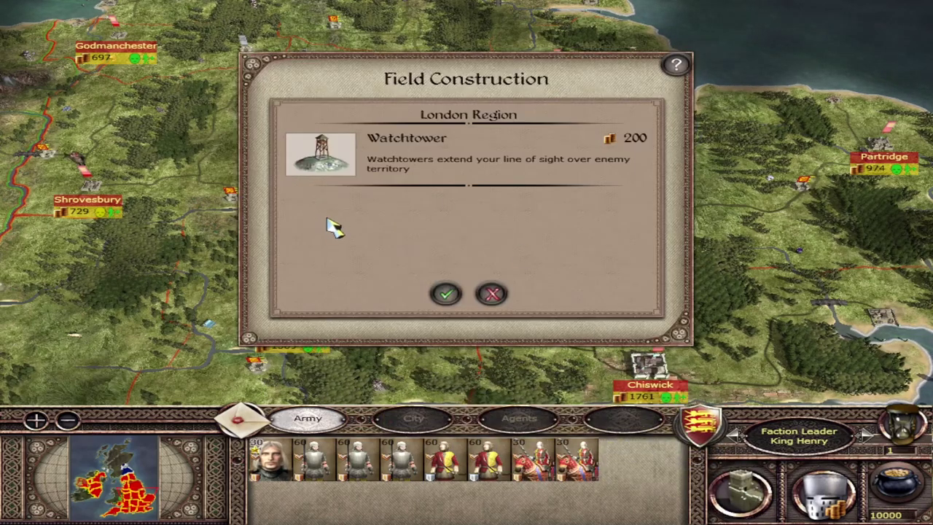
key(Escape)
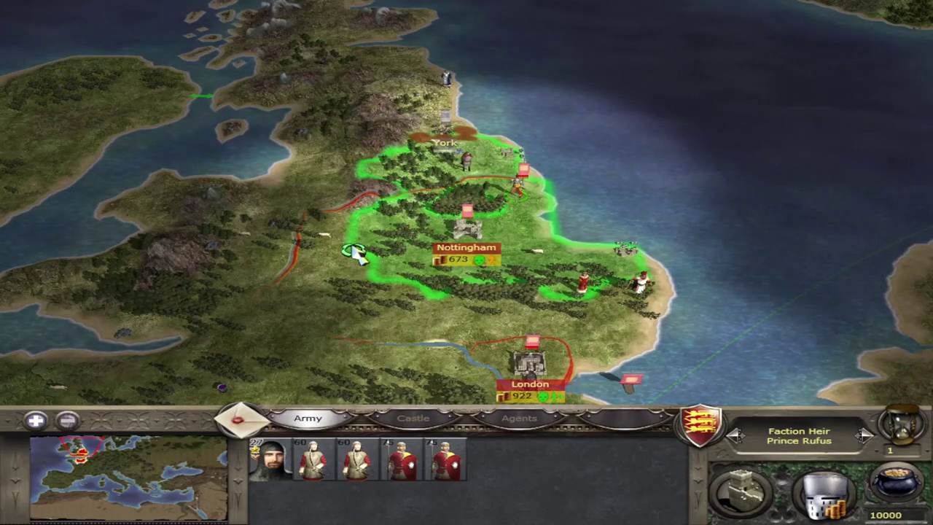
Build a fort for 500 florins with the faction heir's army in the Nottingham region
click(722, 477)
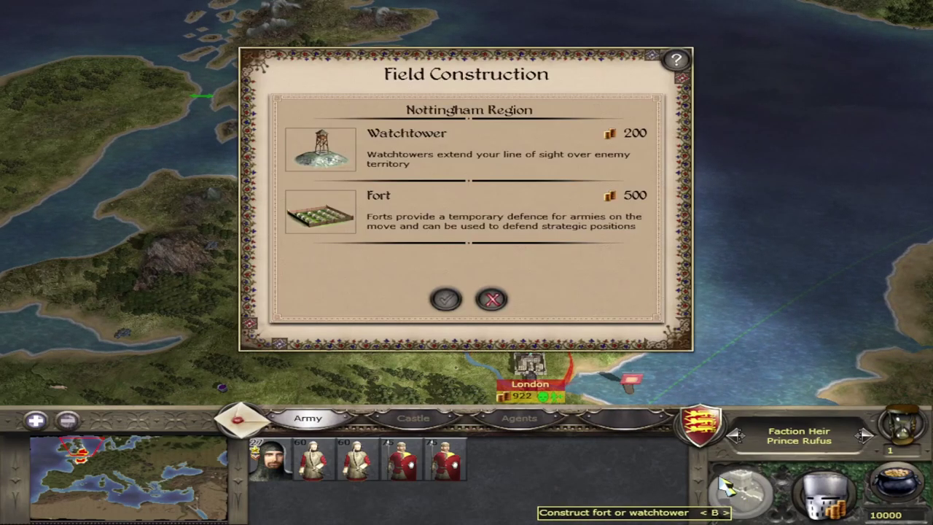
click(339, 211)
click(446, 299)
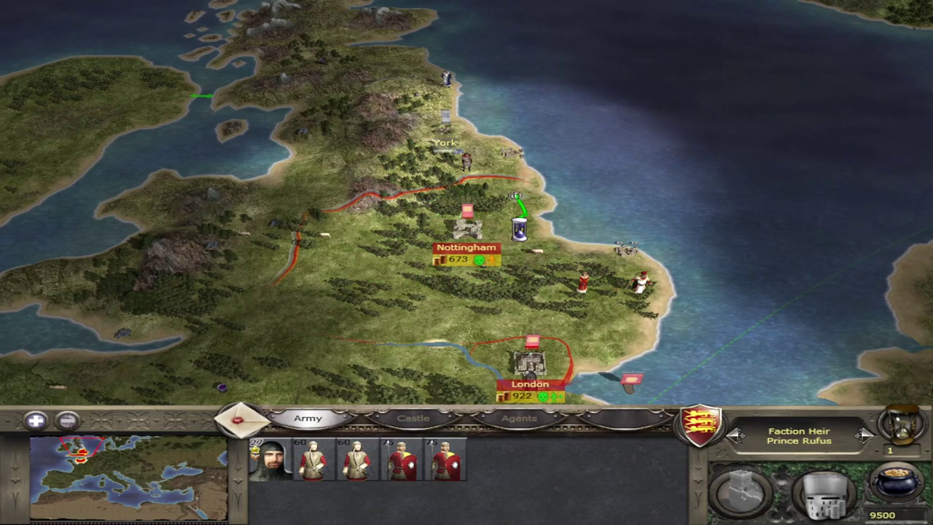
End the turn and acknowledge the Take Rebel Settlement mission for York
click(902, 425)
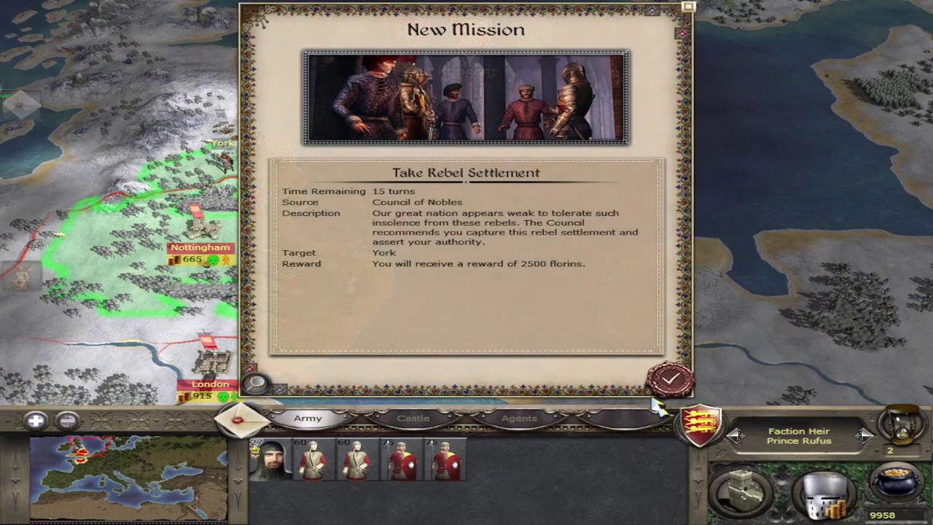
click(667, 379)
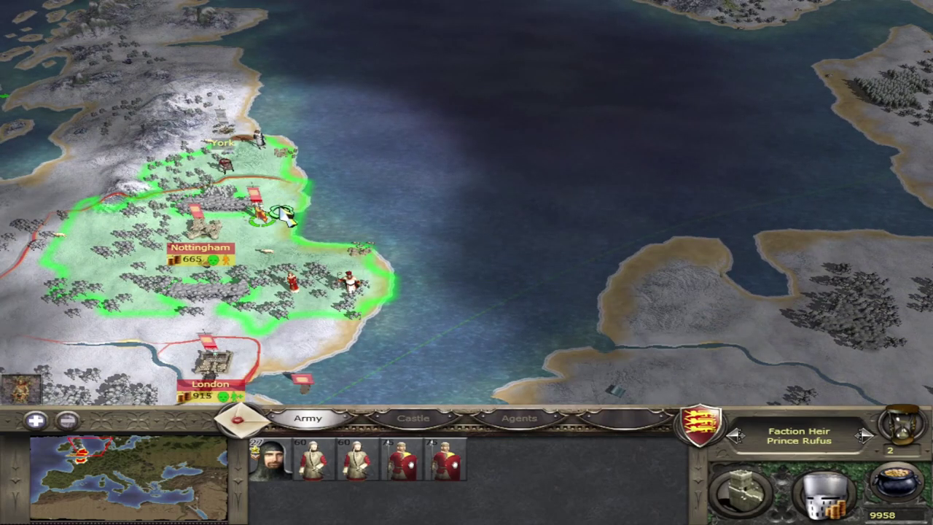
mouse_move(6, 271)
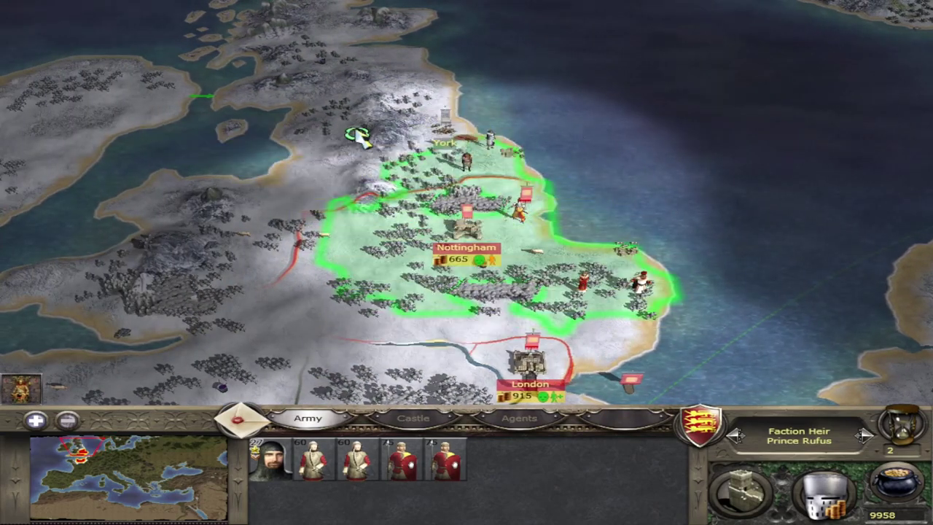
scroll(487, 348, up, 2)
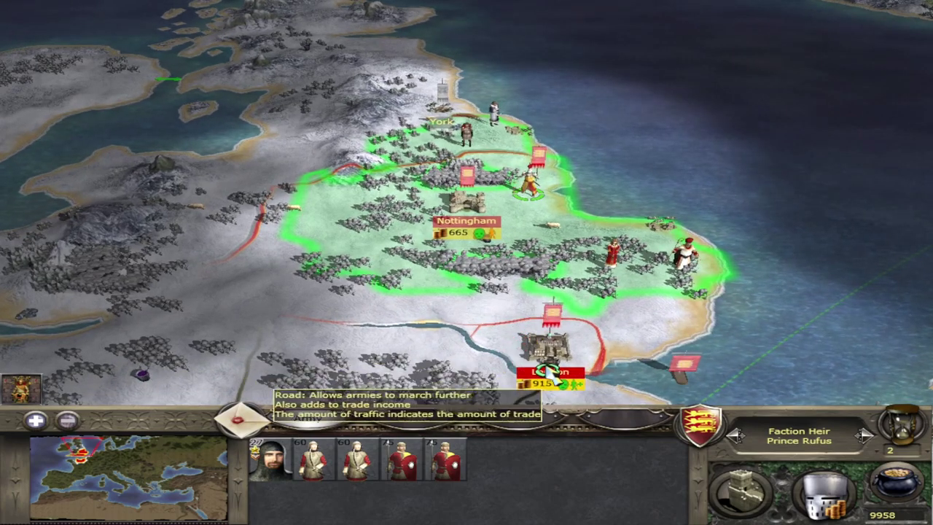
scroll(554, 373, down, 2)
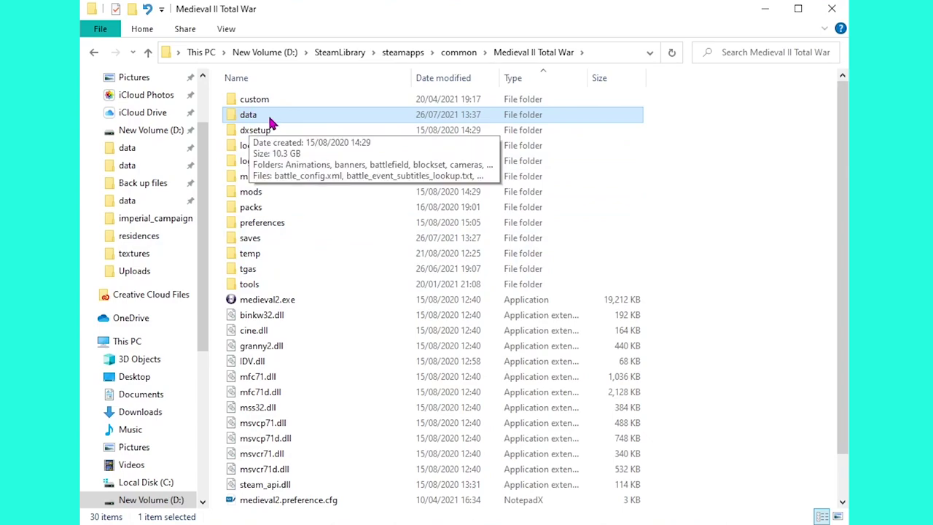
In File Explorer, locate the data folder of the americas mod, and return to the Medieval II Total War folder
double_click(263, 194)
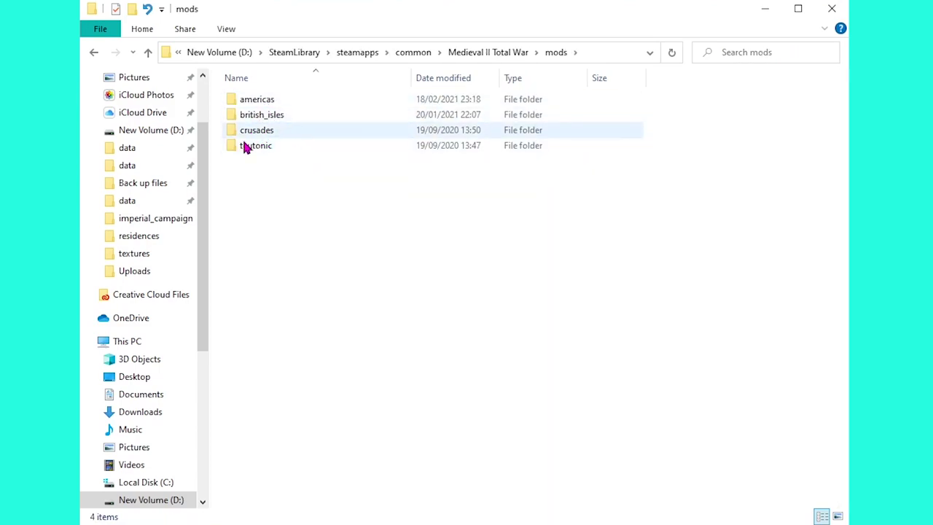
double_click(266, 101)
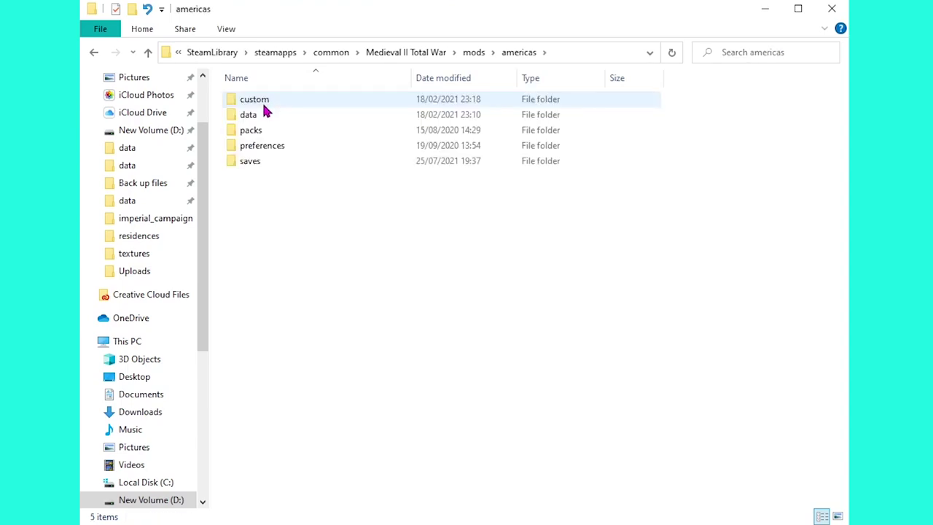
click(248, 117)
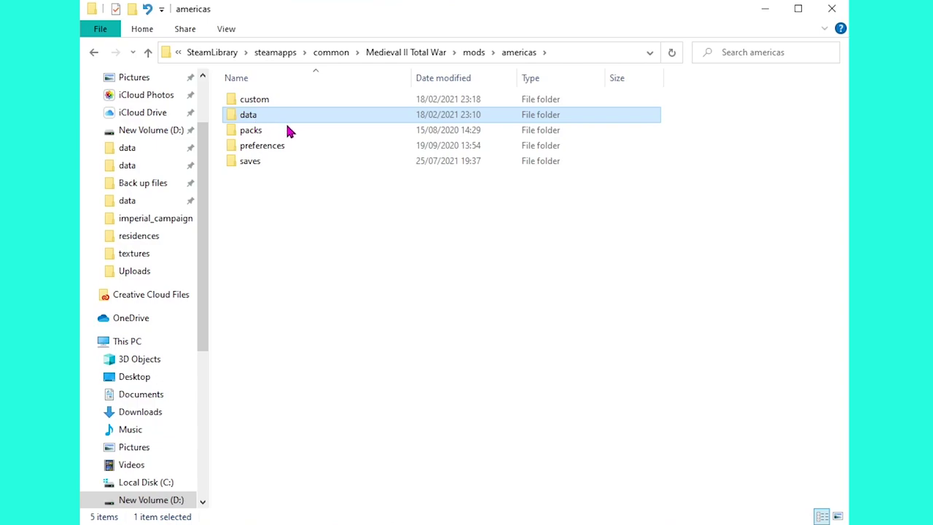
click(403, 53)
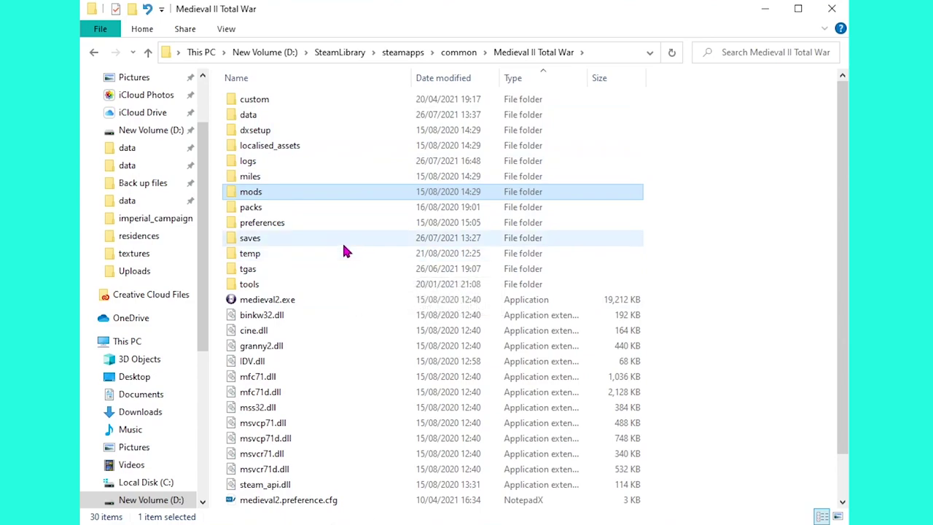
Open descr_campaign_db.xml from the game's data folder in Notepad
double_click(251, 115)
drag(843, 105, 819, 259)
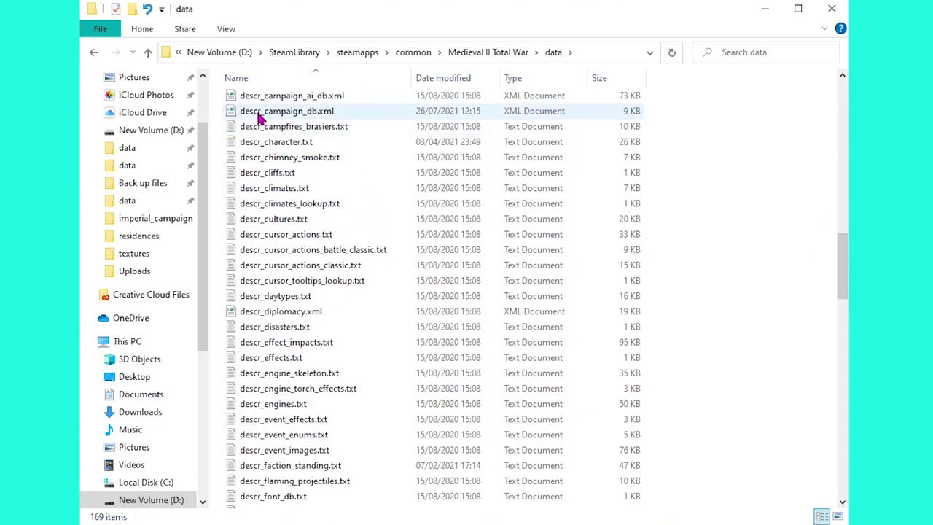
click(284, 115)
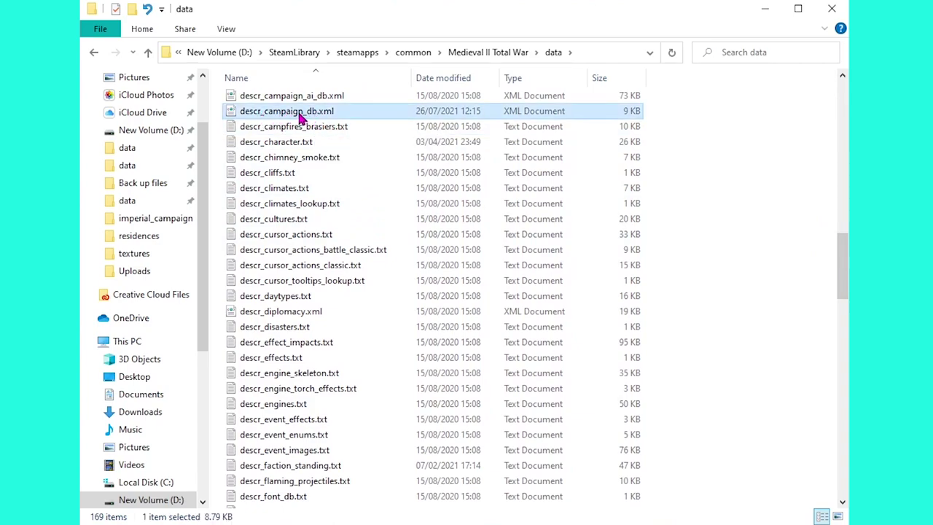
right_click(299, 115)
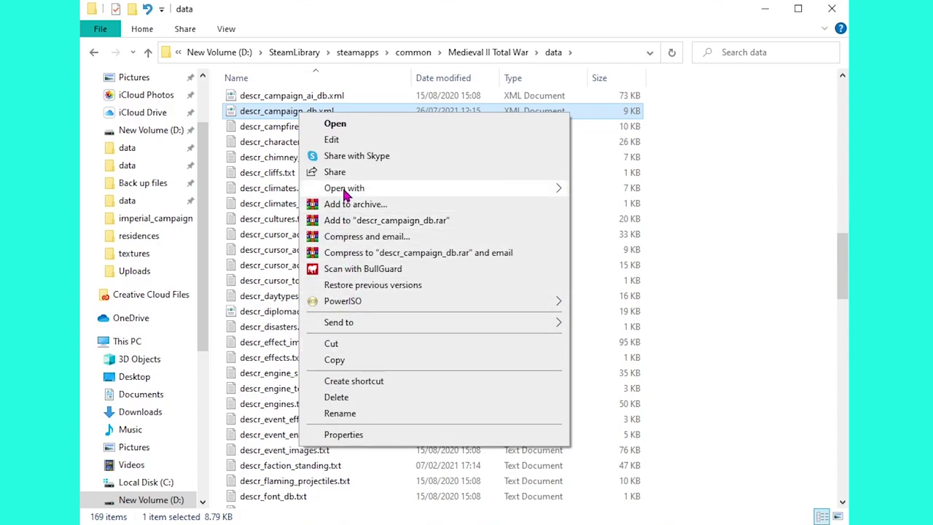
mouse_move(348, 191)
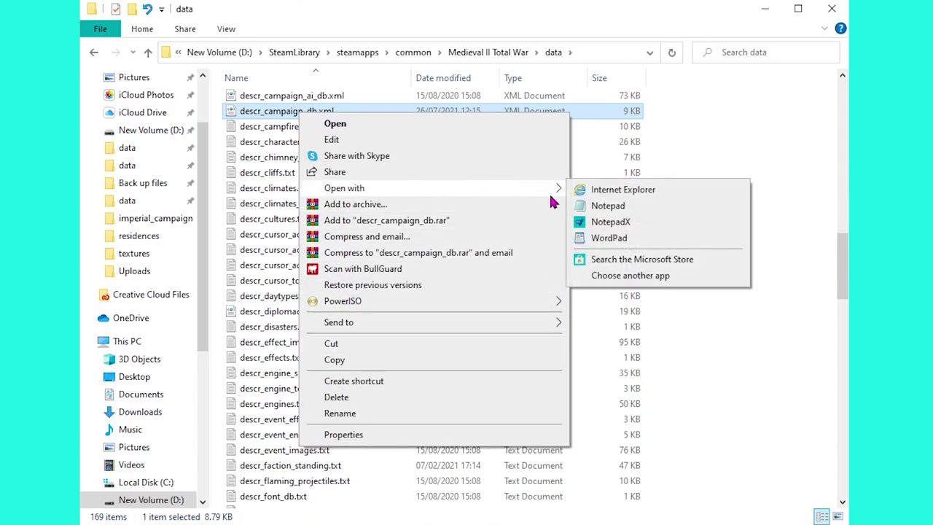
click(607, 206)
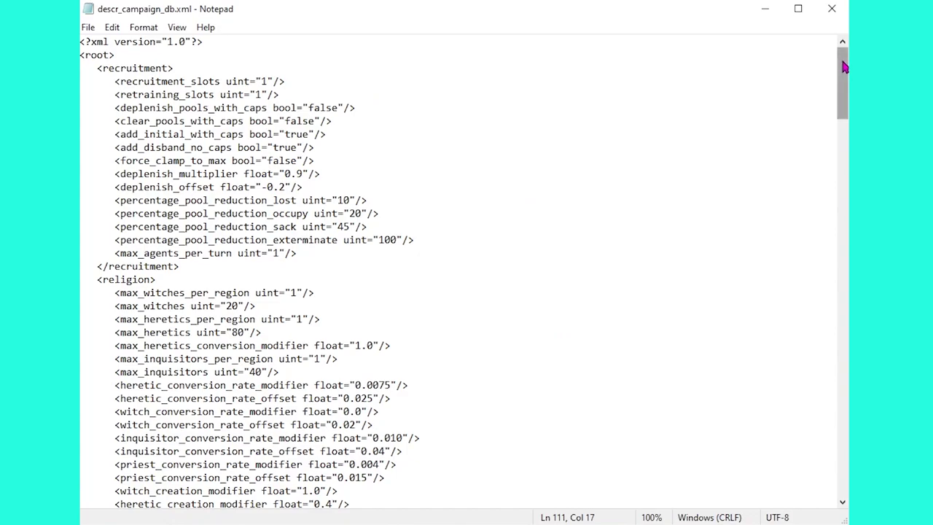
Set destroy_empty_forts to "false" in the settlement section of the campaign file
drag(843, 66, 835, 288)
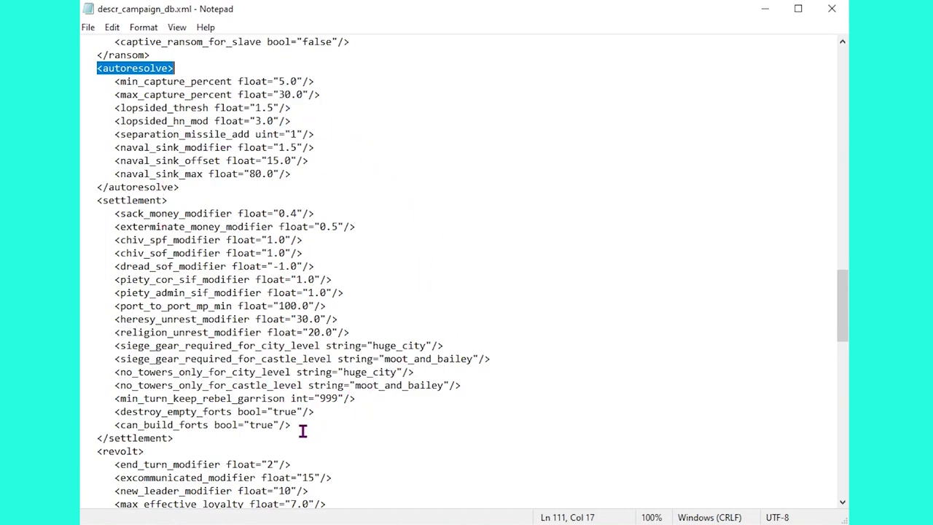
drag(303, 429, 81, 412)
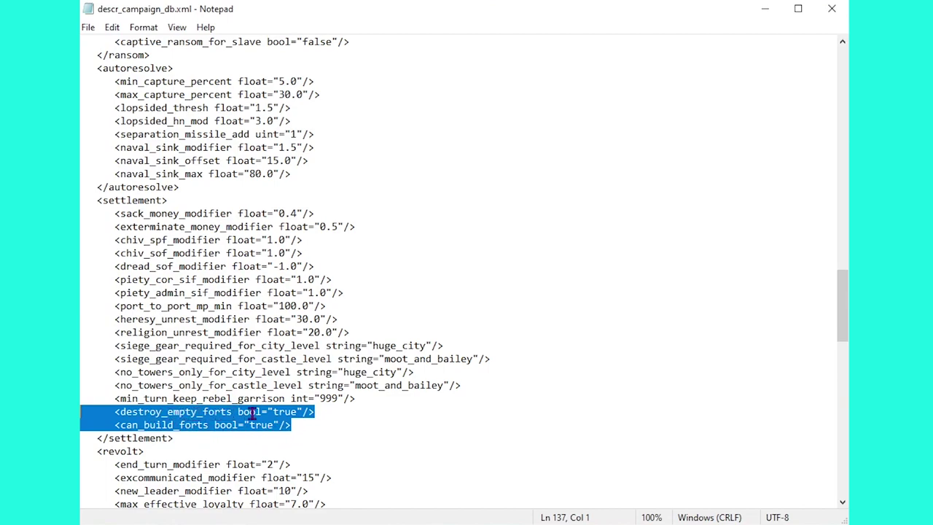
click(294, 411)
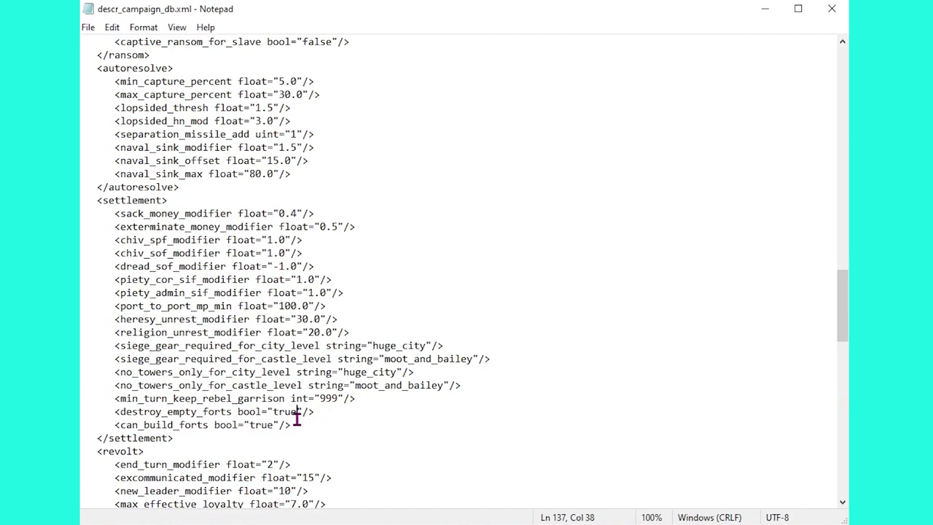
key(BackSpace)
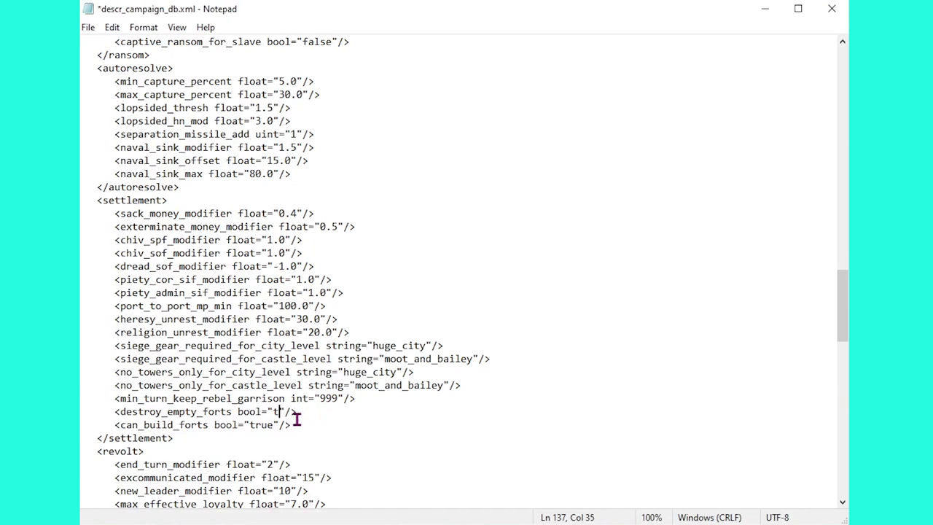
text(false)
Review the can_build_forts value, and save and close descr_campaign_db.xml
drag(274, 412, 258, 426)
click(87, 27)
click(127, 91)
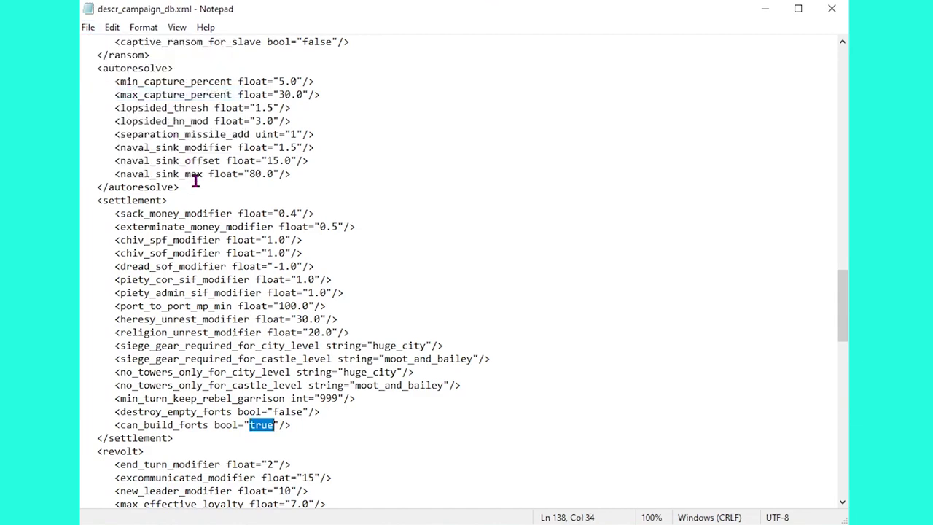
key(alt+F4)
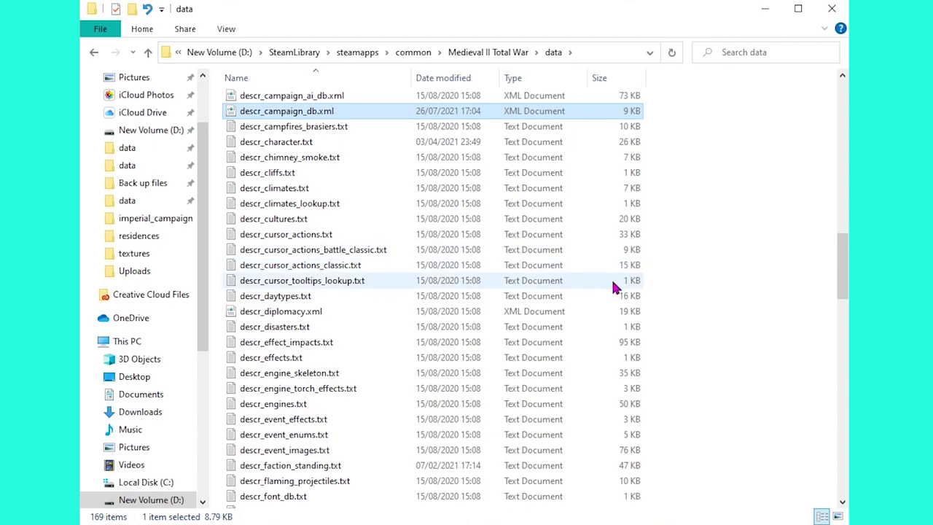
Open descr_strat.txt from the british_isles mod's imperial_campaign folder, under data, world, maps and campaign
click(507, 57)
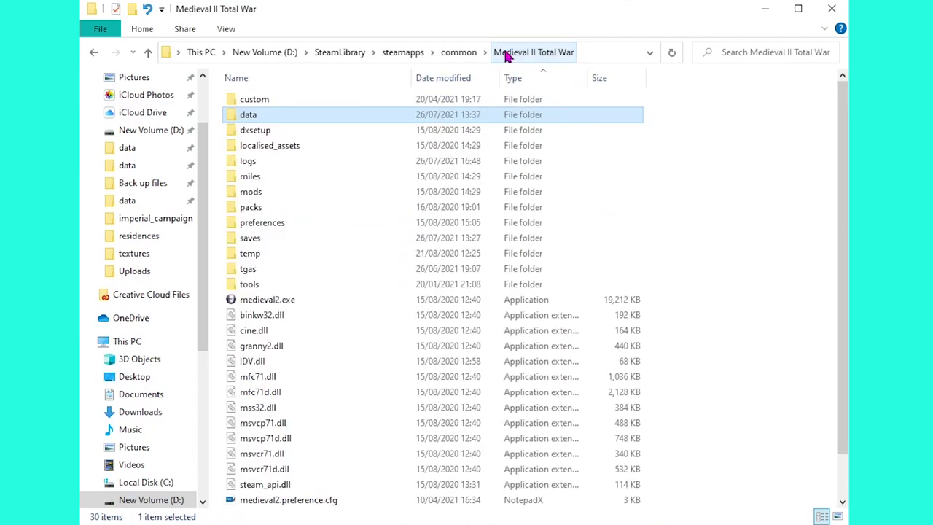
double_click(257, 192)
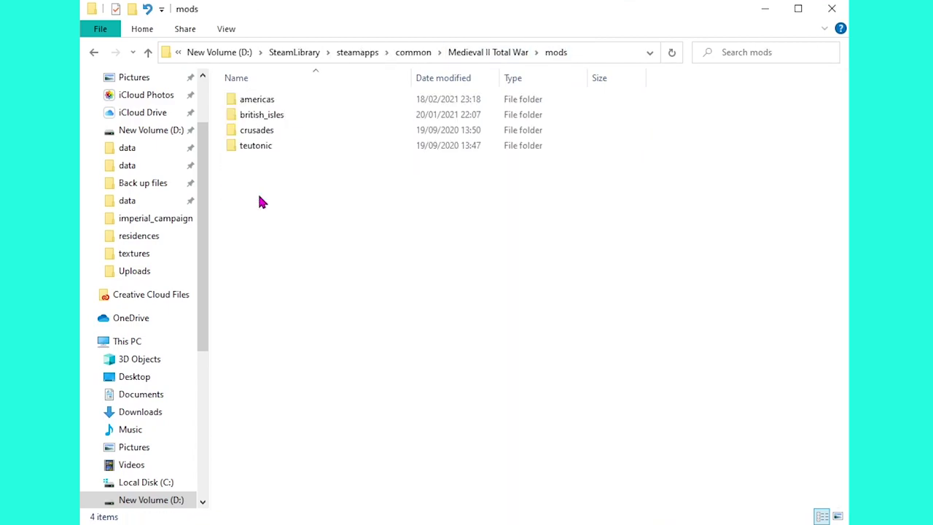
double_click(270, 117)
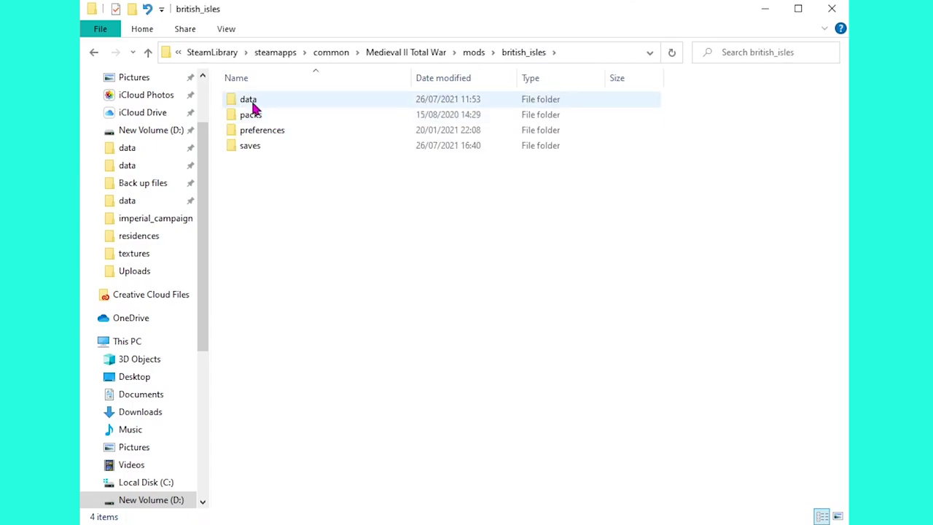
double_click(248, 102)
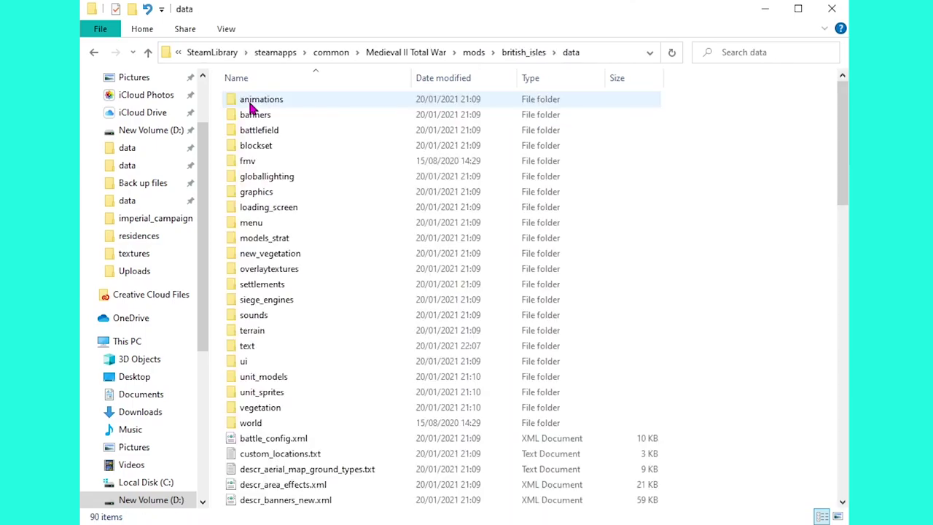
double_click(251, 423)
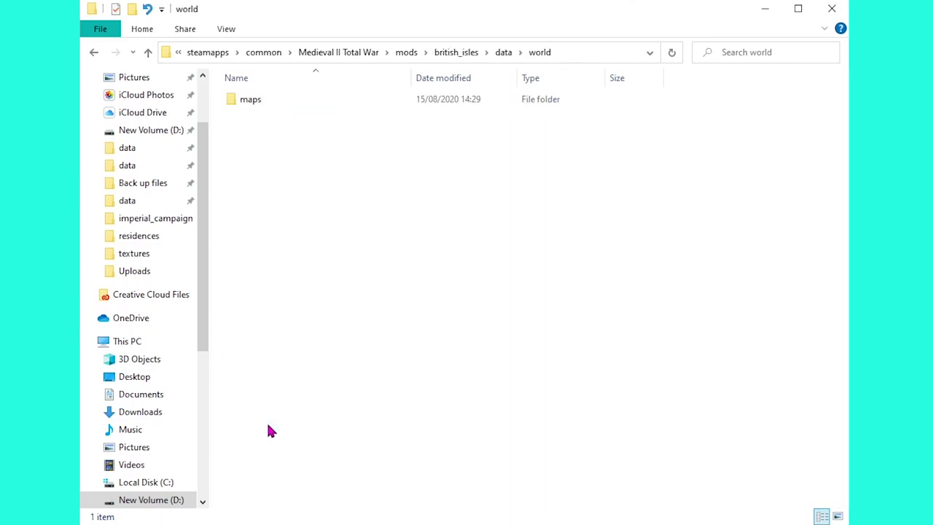
double_click(278, 101)
click(265, 137)
double_click(265, 133)
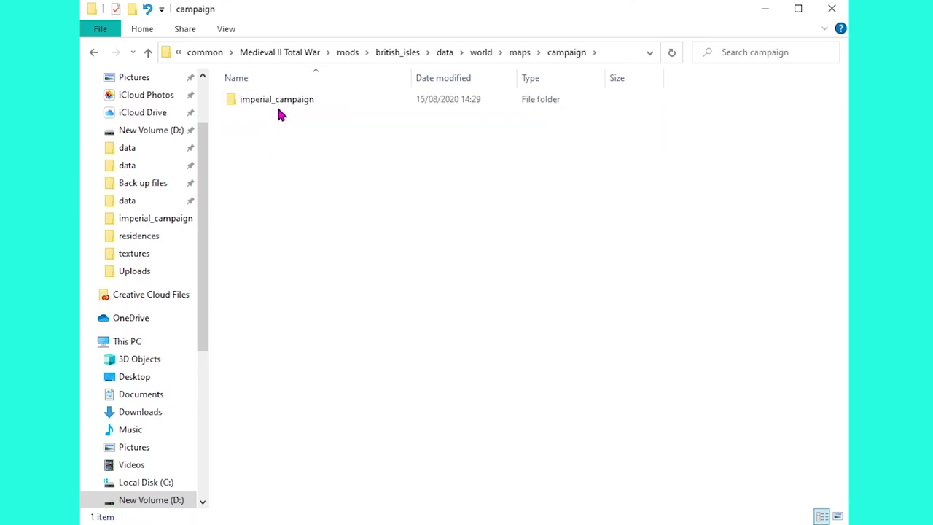
double_click(277, 102)
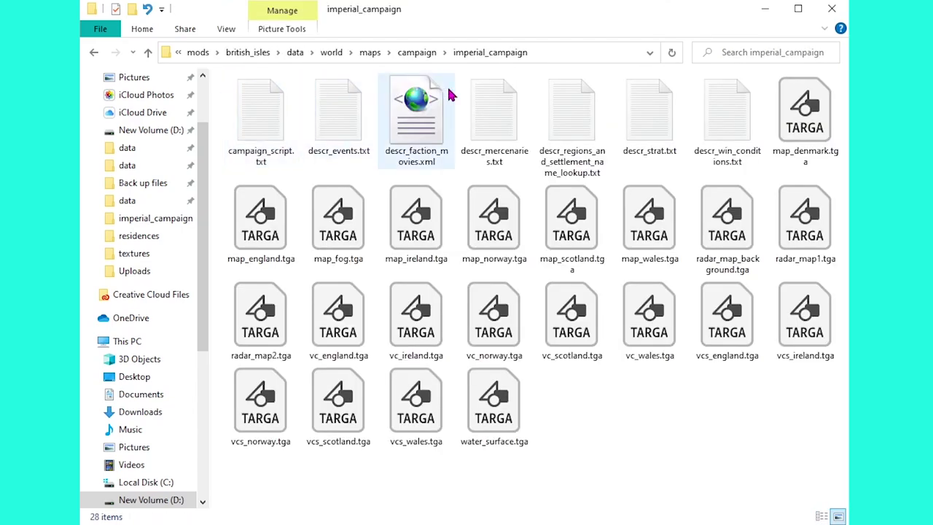
click(634, 142)
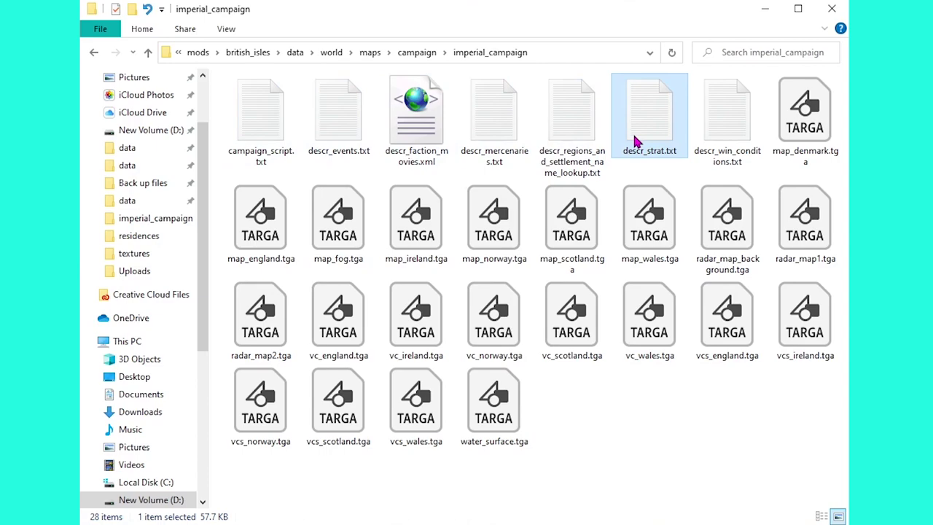
double_click(634, 141)
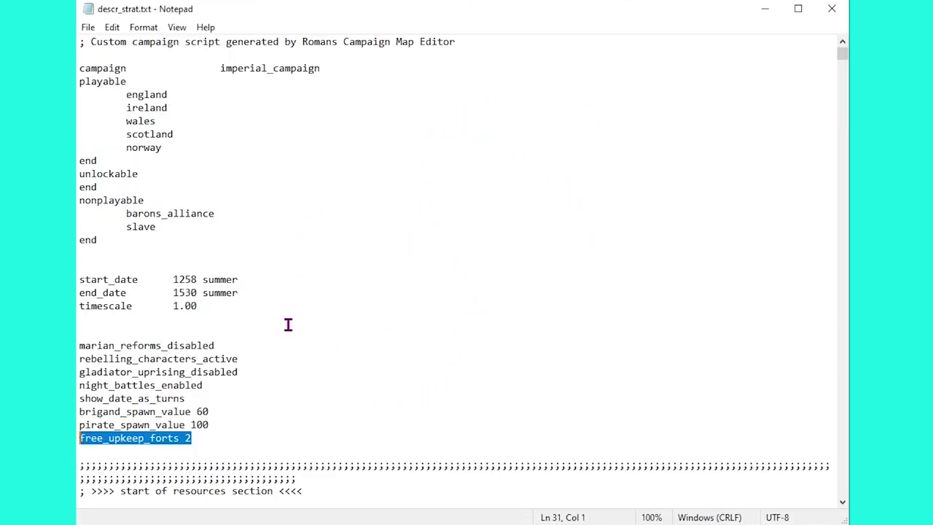
Examine the free_upkeep_forts setting and the fort and watchtower entries of Caithness_and_Sutherland_Regions, including coordinates, fort type and culture
scroll(284, 324, down, 4)
scroll(283, 324, down, 1)
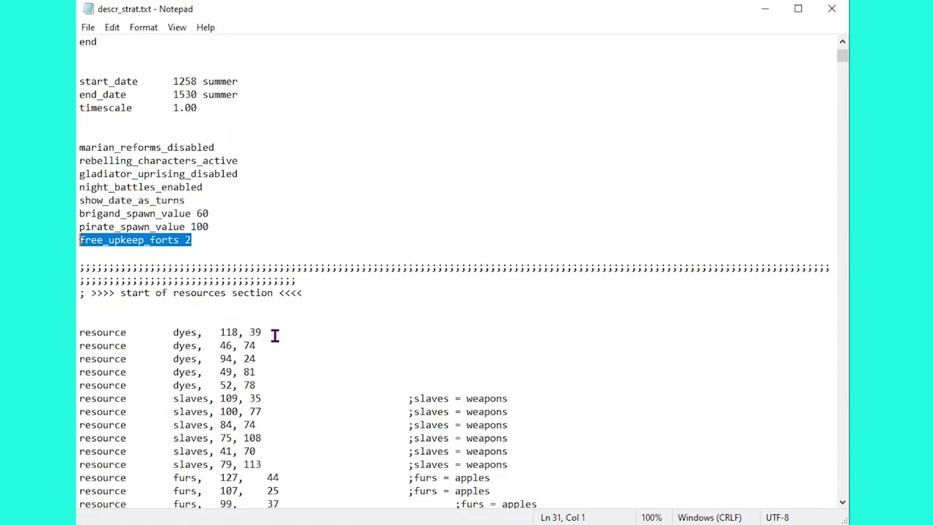
click(194, 242)
drag(193, 241, 182, 240)
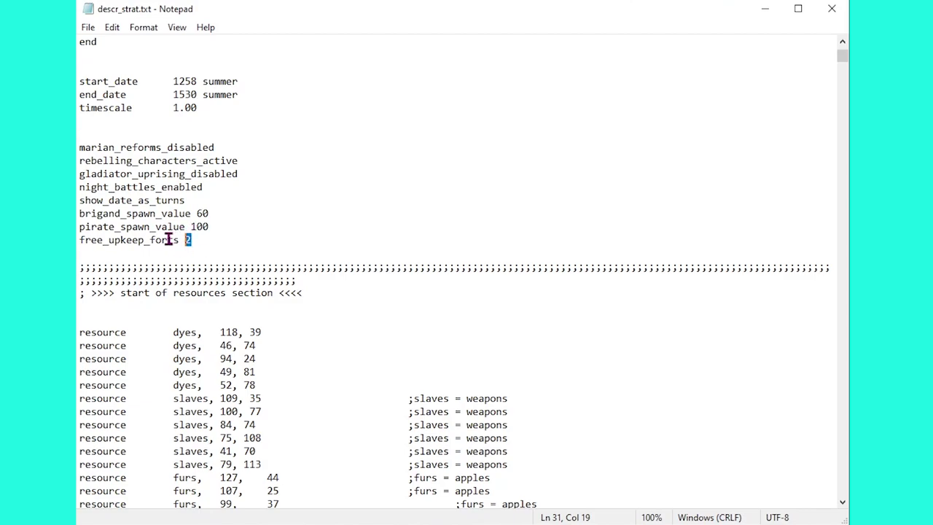
key(F3)
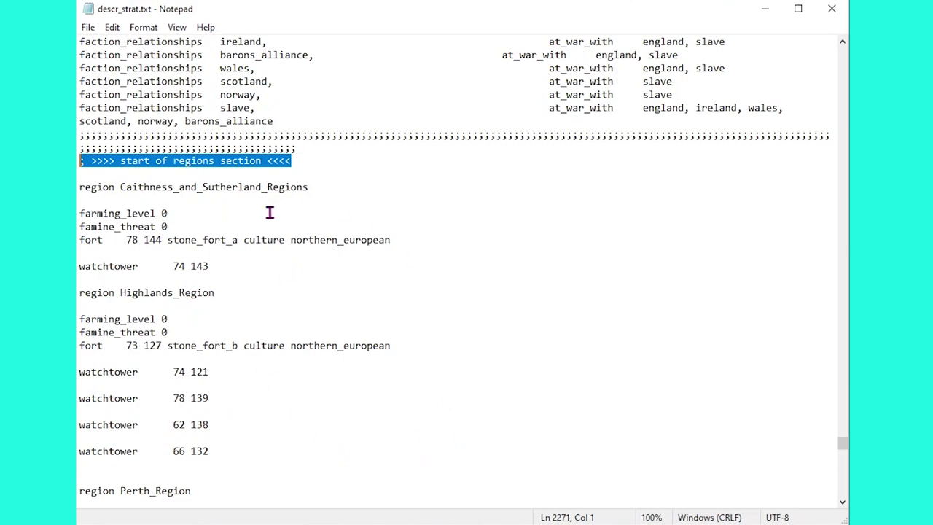
drag(78, 242, 389, 245)
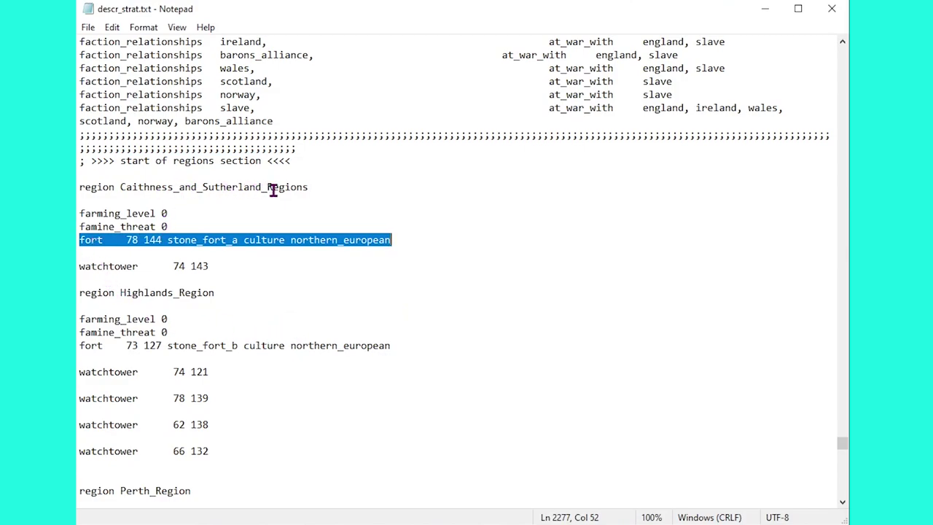
drag(225, 267, 78, 266)
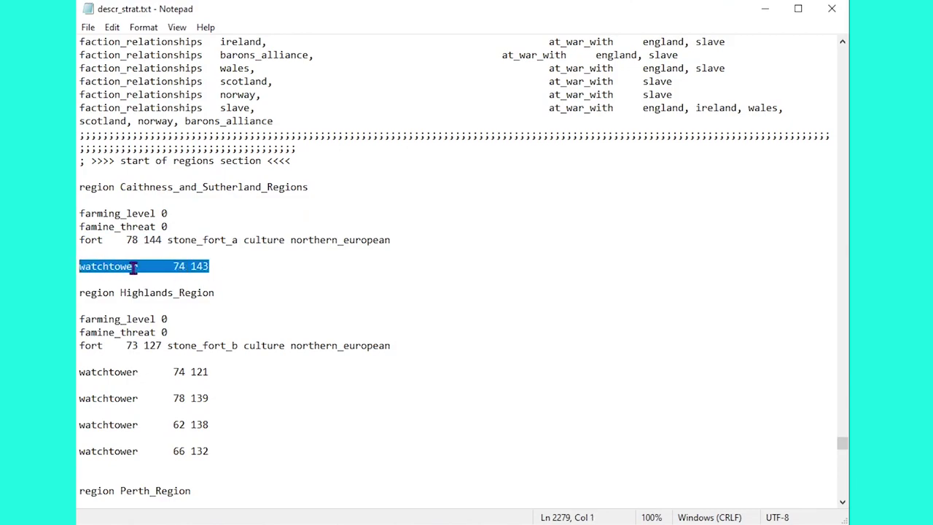
drag(173, 268, 214, 267)
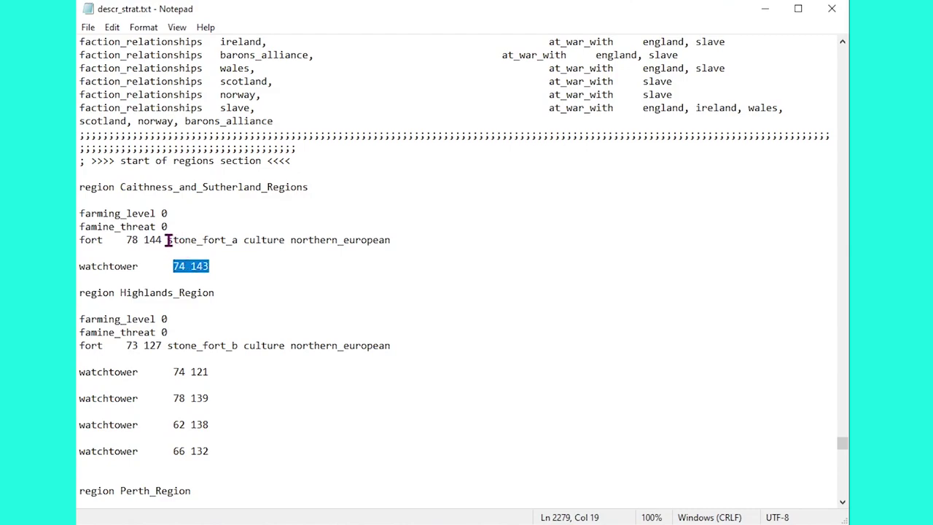
drag(167, 239, 238, 240)
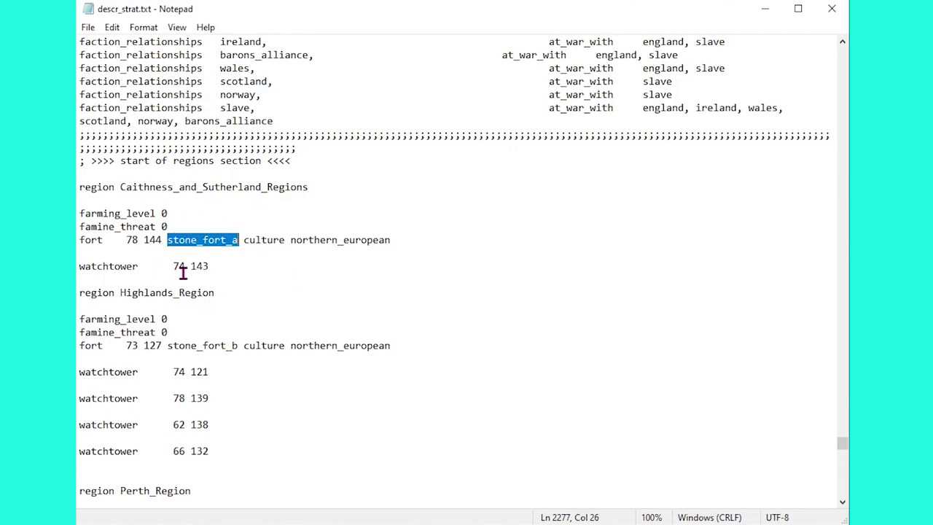
drag(244, 239, 391, 239)
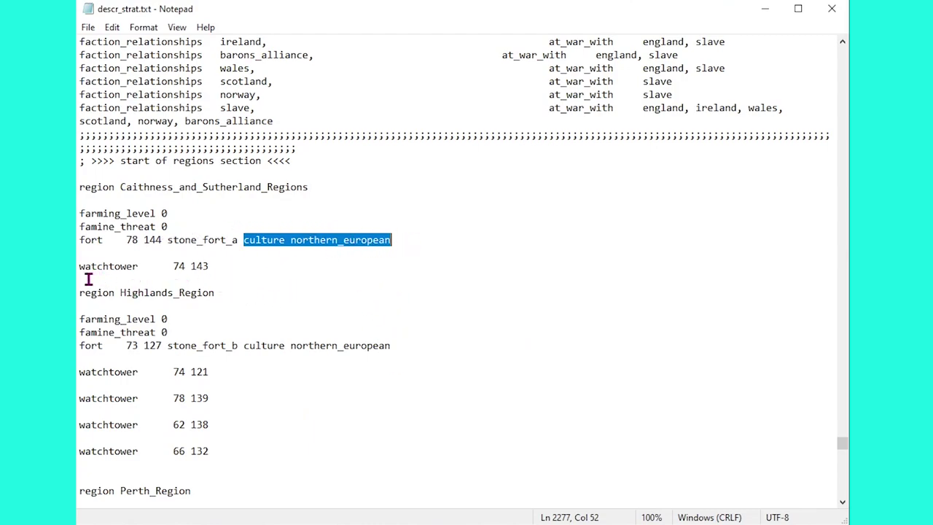
Copy the block from the "start of regions section" heading through the Caithness_and_Sutherland_Regions watchtower line
drag(82, 280, 77, 162)
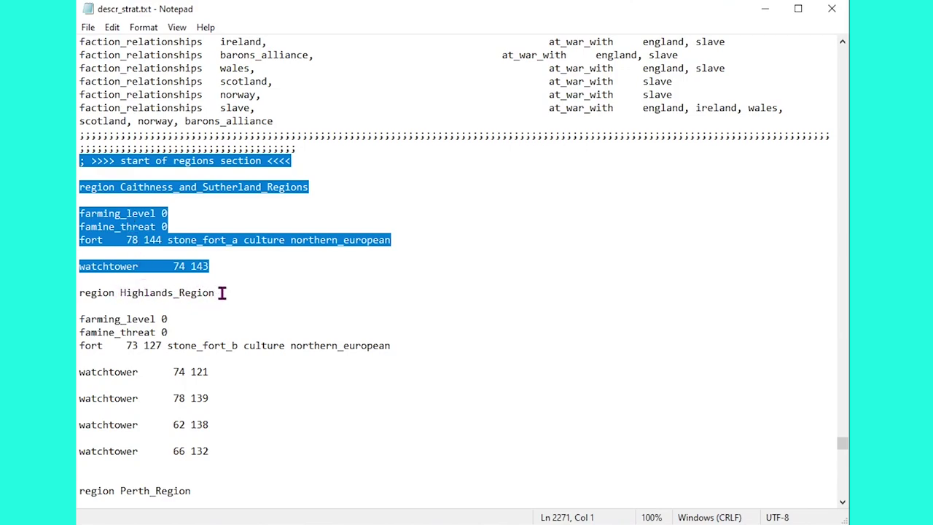
right_click(144, 219)
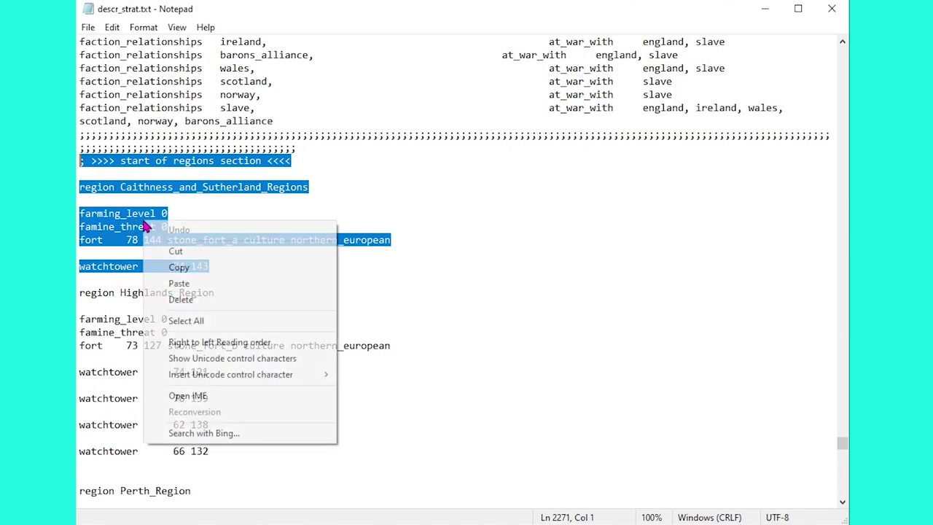
click(179, 267)
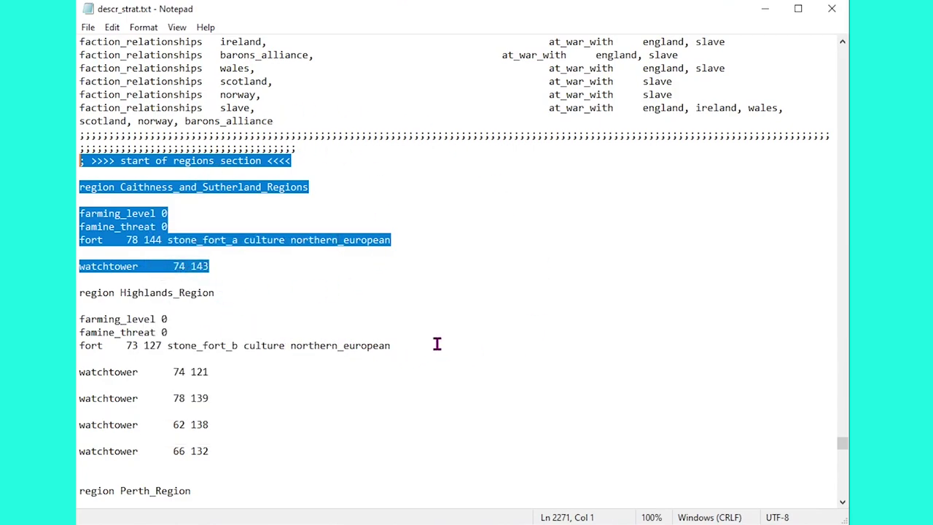
Switch to File Explorer and open descr_strat.txt from the base game's data/world/maps/campaign/imperial_campaign folder
key(alt+Tab)
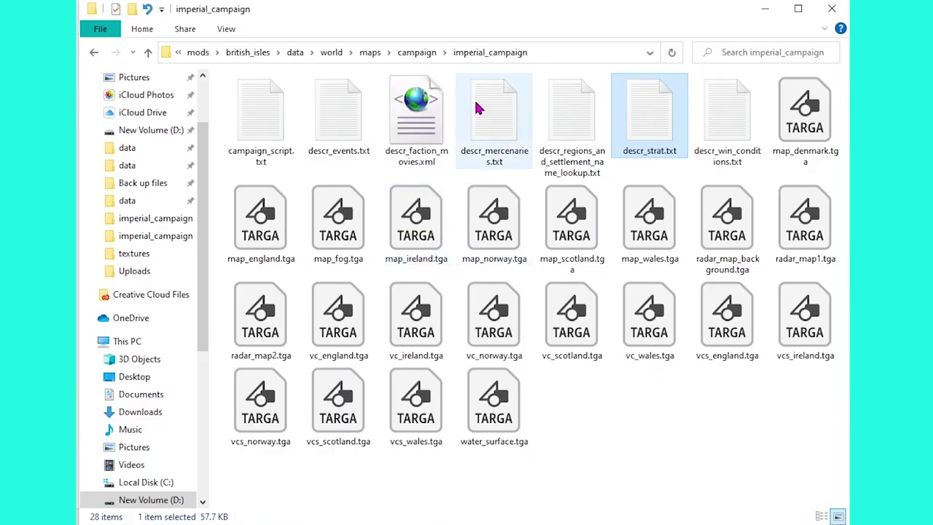
click(198, 52)
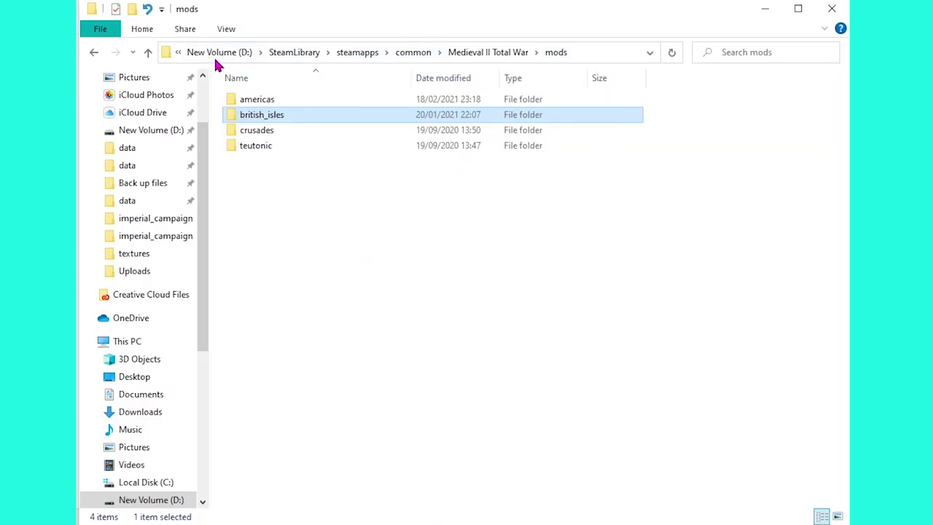
click(472, 57)
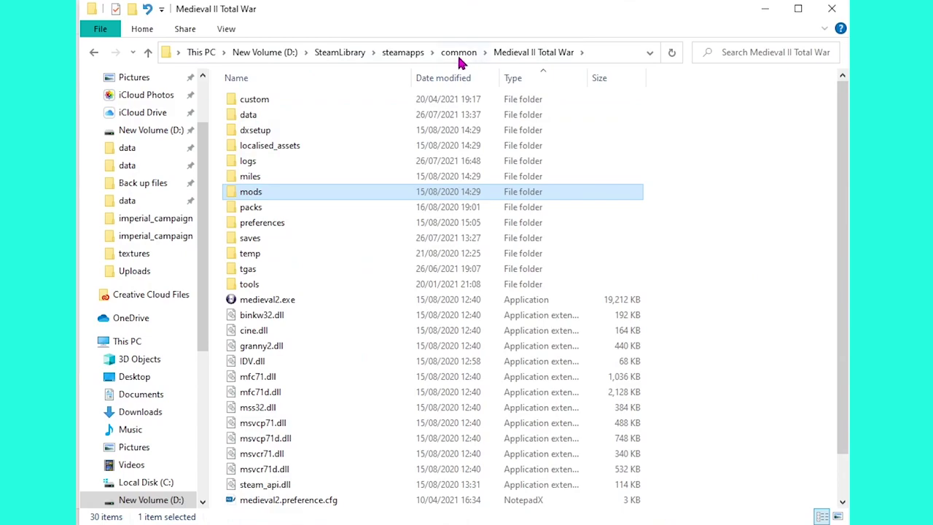
double_click(262, 117)
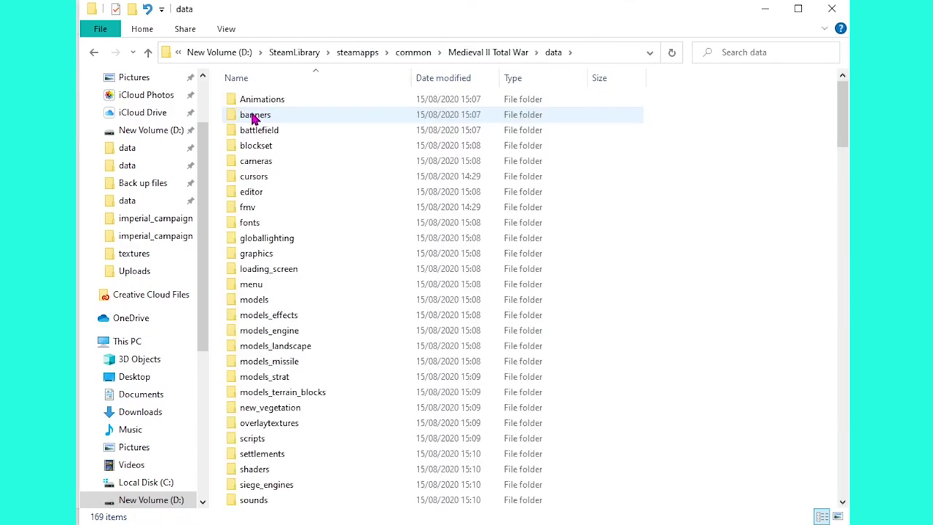
scroll(321, 219, down, 5)
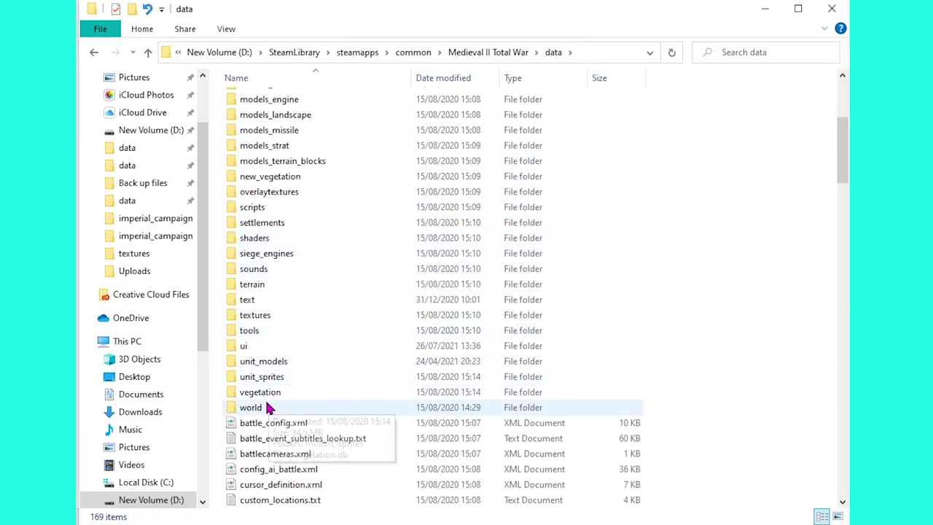
double_click(264, 408)
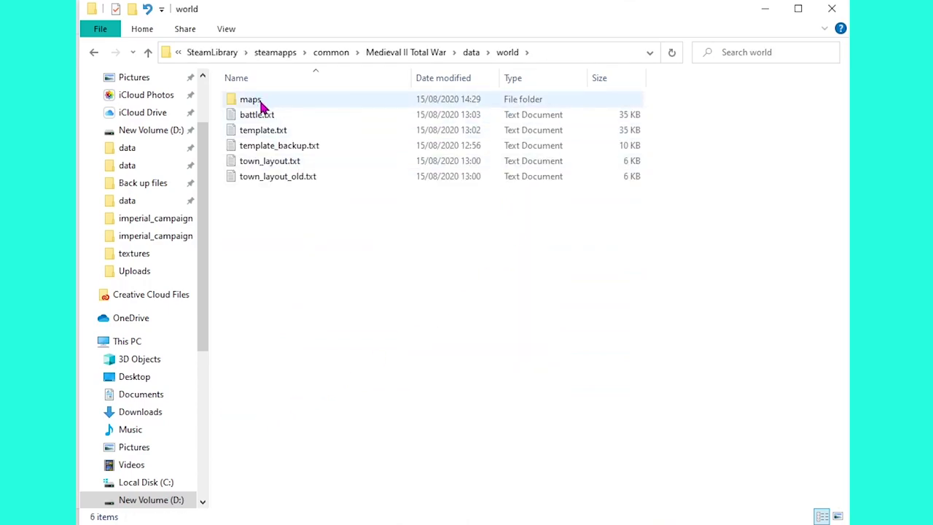
double_click(261, 102)
double_click(258, 129)
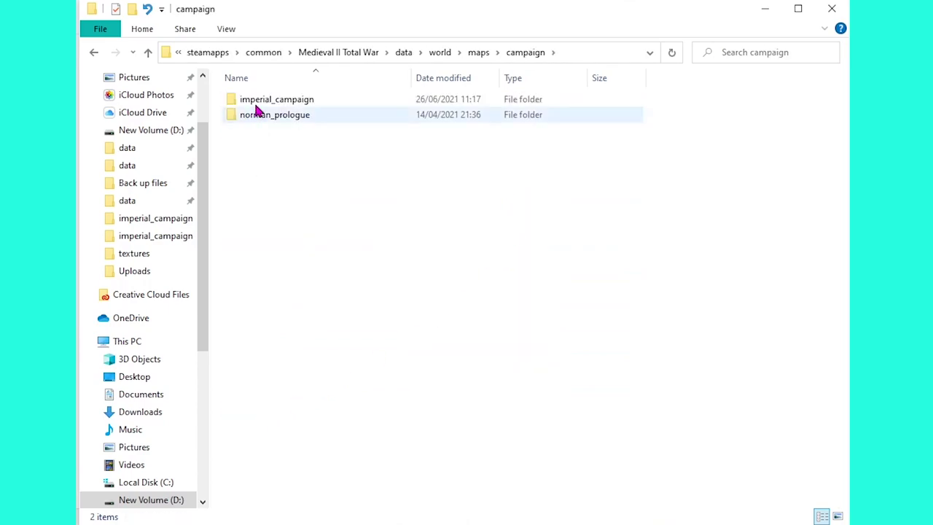
double_click(256, 102)
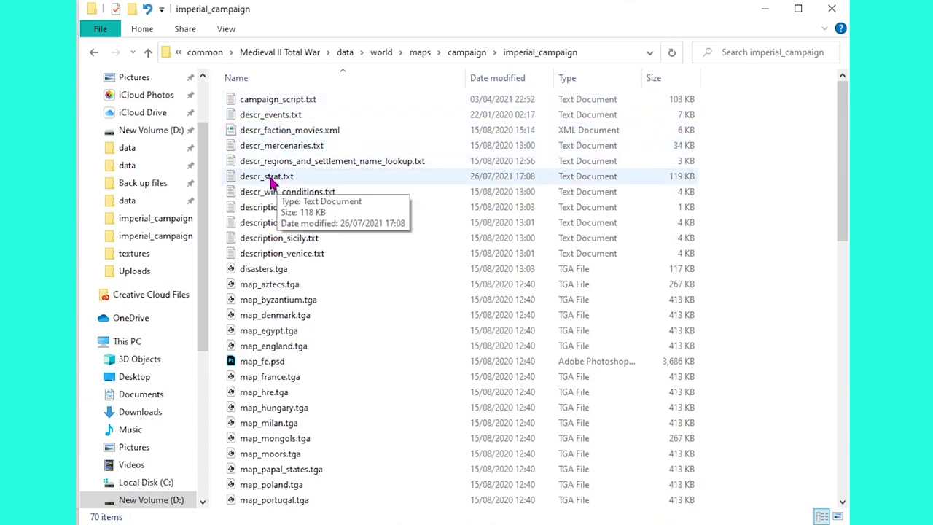
click(253, 181)
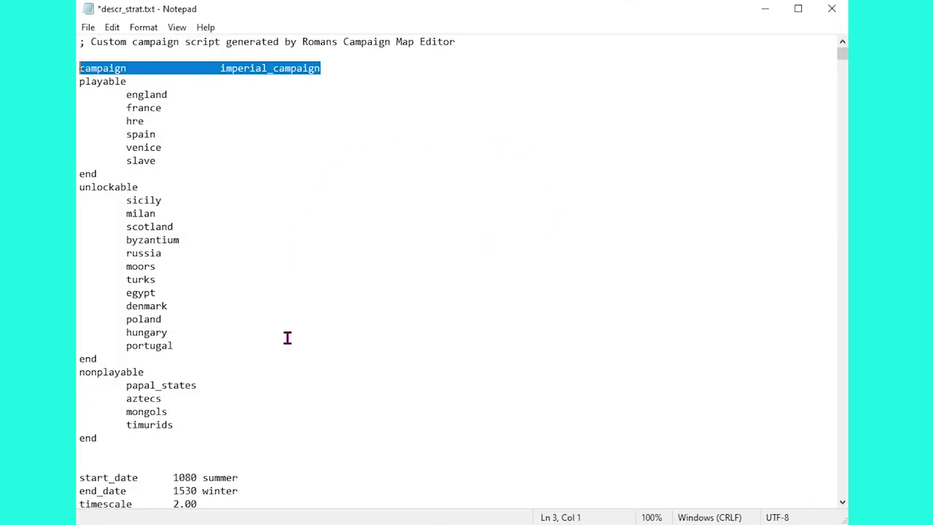
Add the line "free_upkeep_forts 5" directly below pirate_spawn_value in the base game's campaign settings
scroll(287, 338, down, 6)
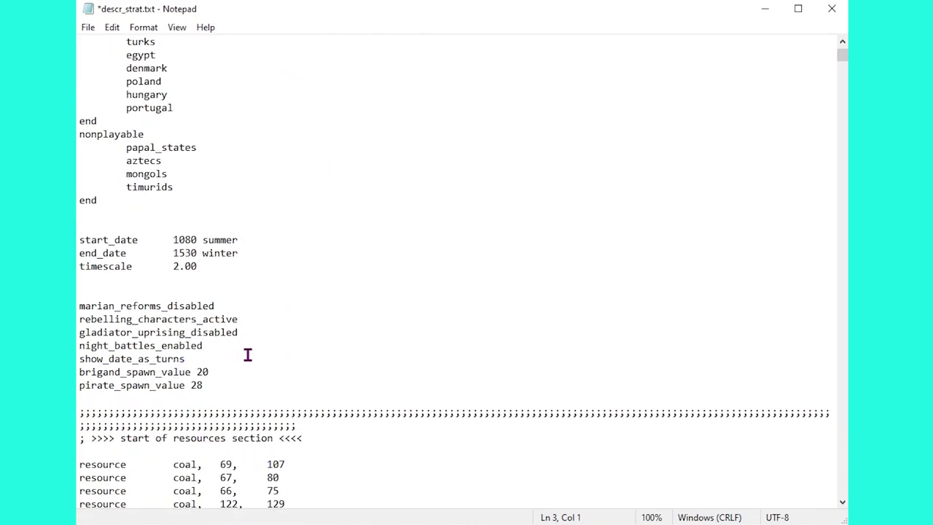
click(218, 385)
key(Return)
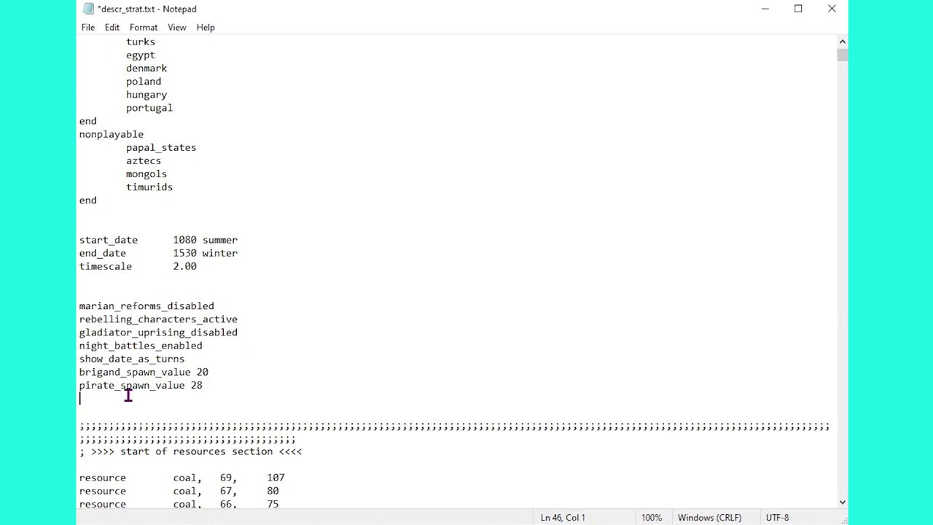
text(free_upkeep_forts 5)
Replace the "start of regions section" heading near the end of the file with the copied region, fort and watchtower block
key(F3)
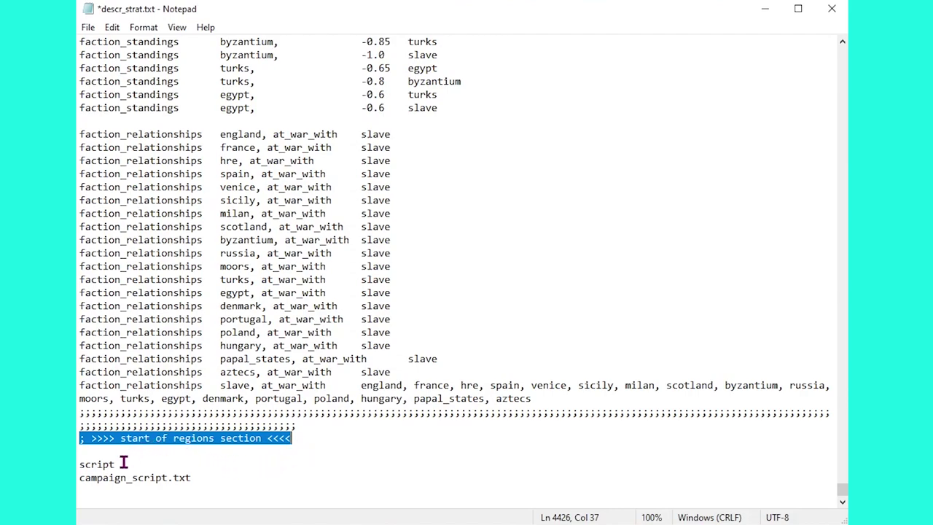
right_click(177, 443)
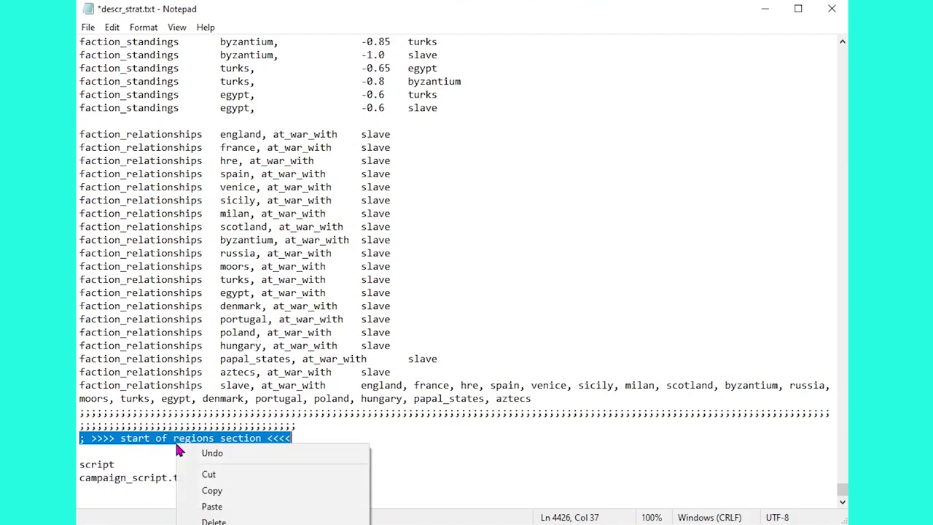
click(229, 506)
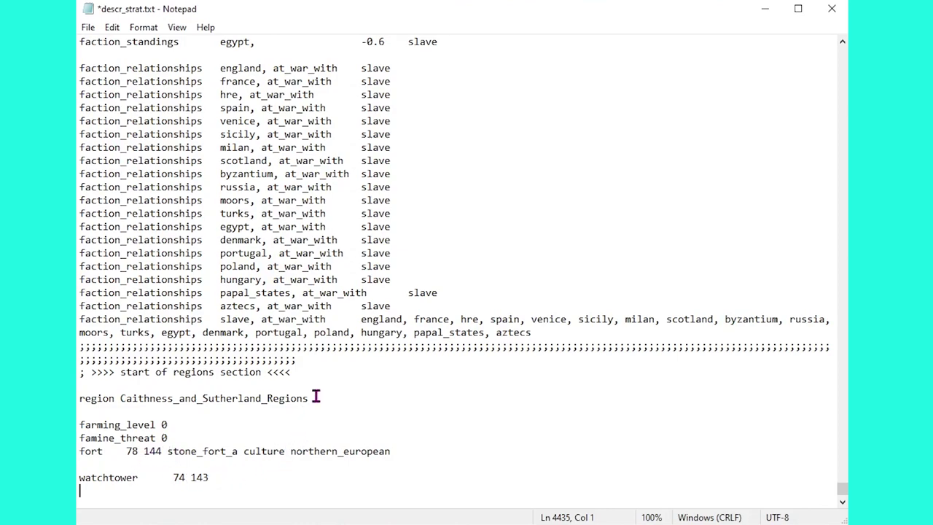
drag(316, 398, 120, 398)
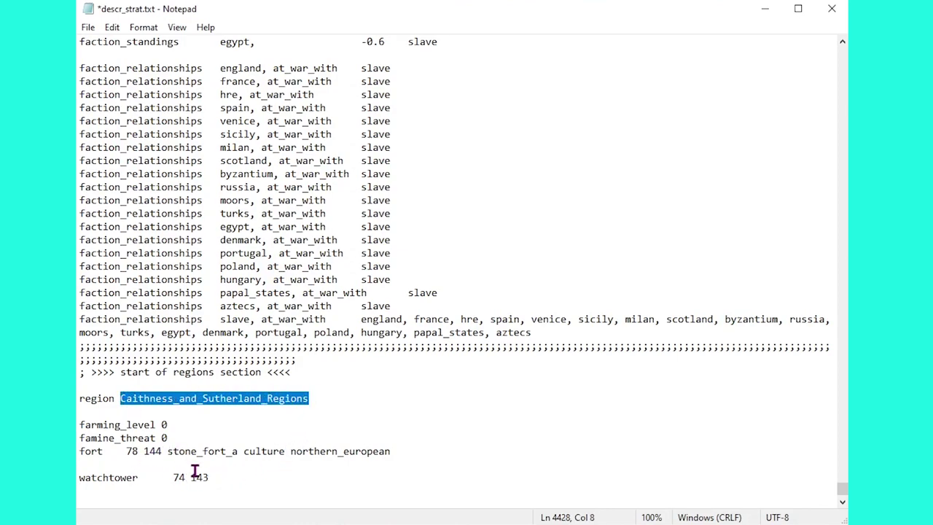
click(248, 475)
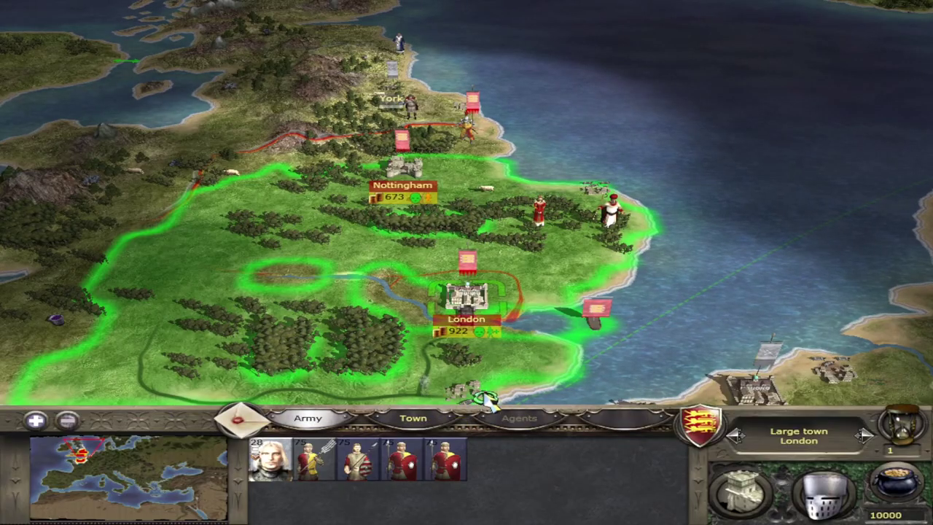
In the campaign, send King William the Conqueror from London to the coast east of the town and build a fort there
click(594, 290)
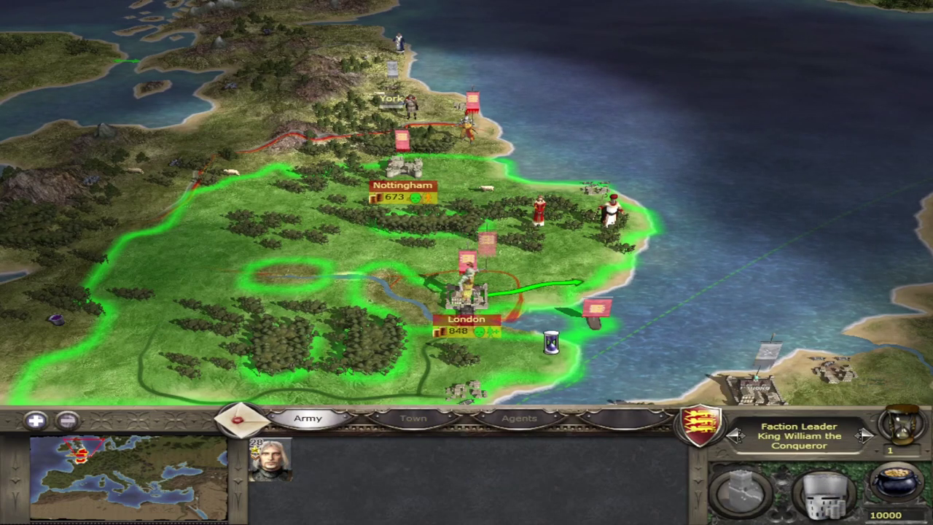
click(740, 494)
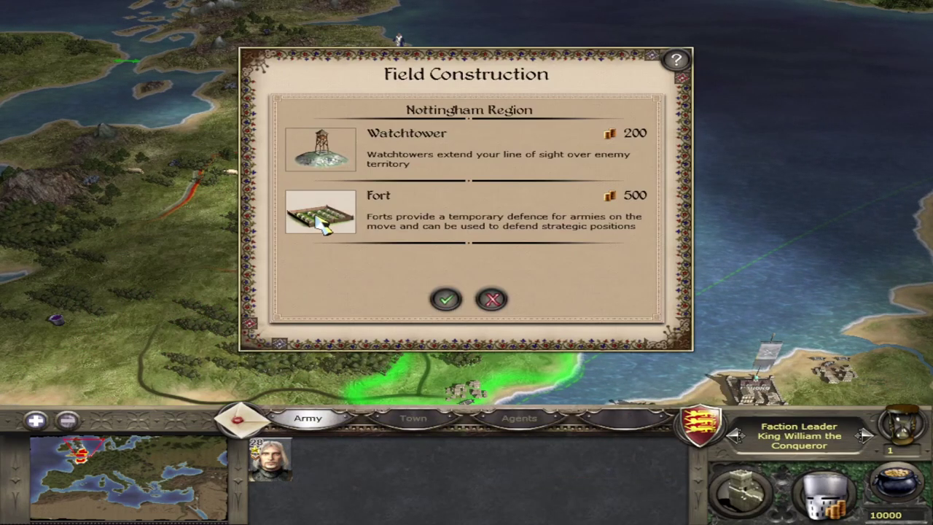
click(446, 299)
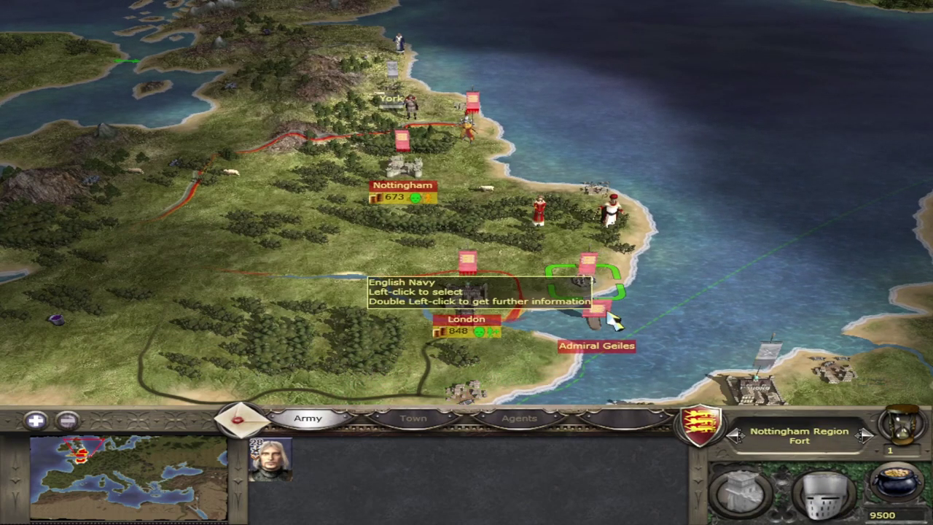
Move King William out of the new fort to the ground just west of it and end the turn
click(421, 330)
click(270, 459)
right_click(557, 280)
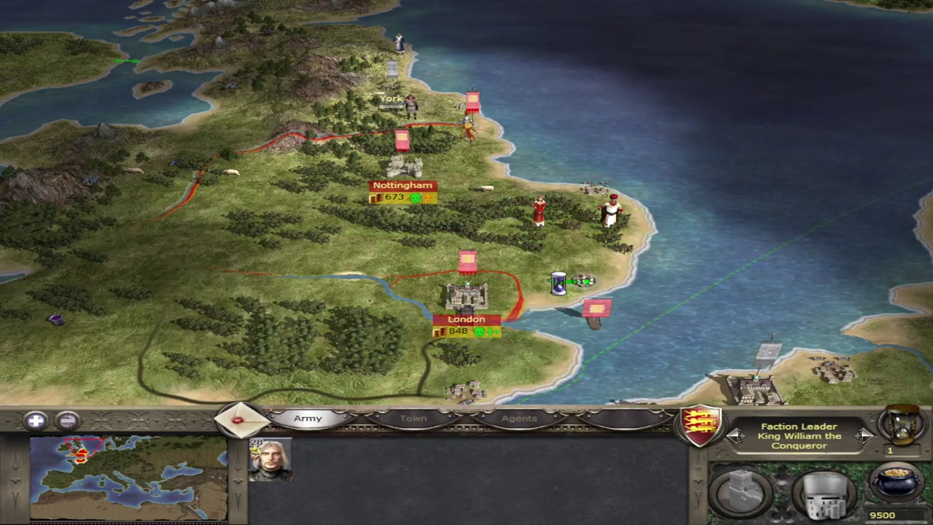
click(902, 425)
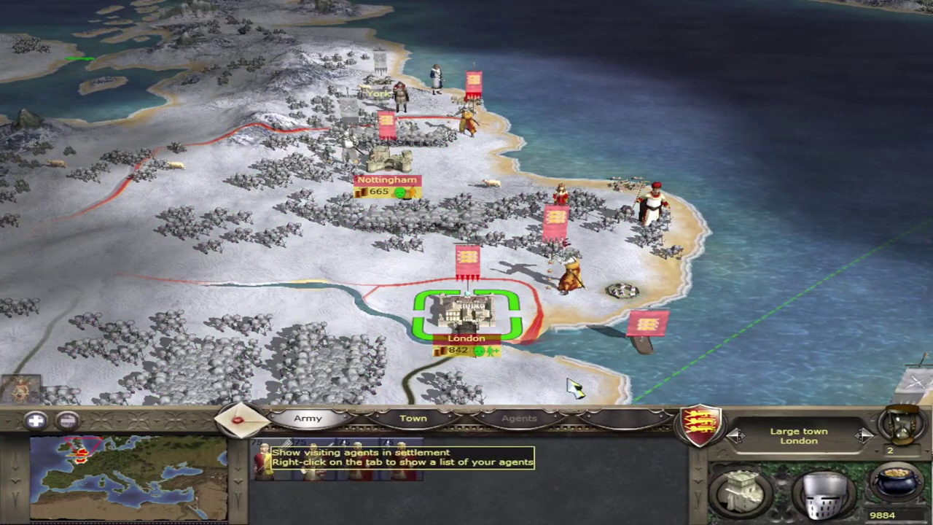
Join London's four garrison units with King William and garrison the combined army in the coastal fort
click(590, 295)
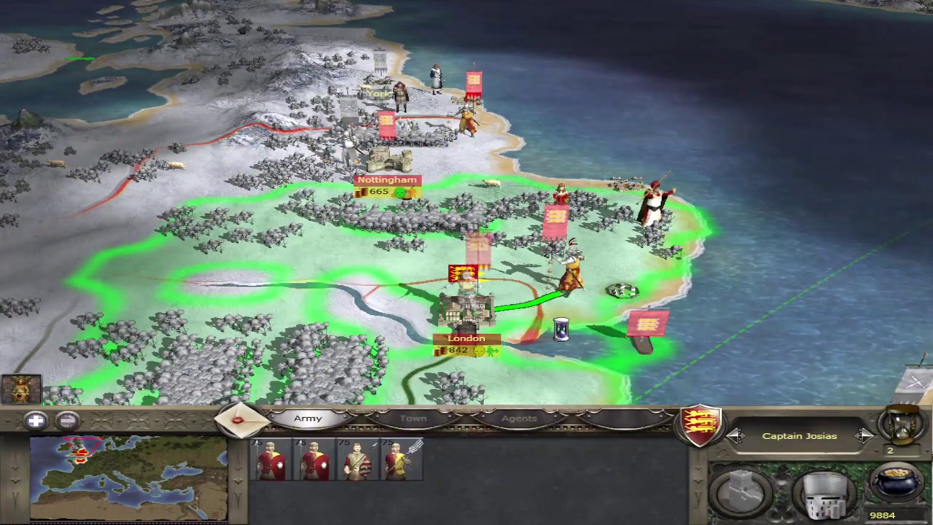
right_click(618, 293)
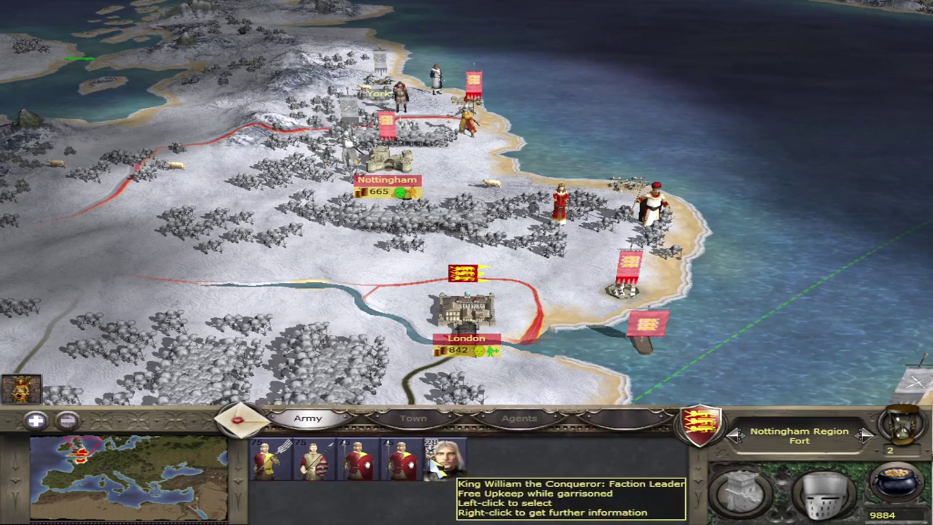
scroll(495, 368, down, 2)
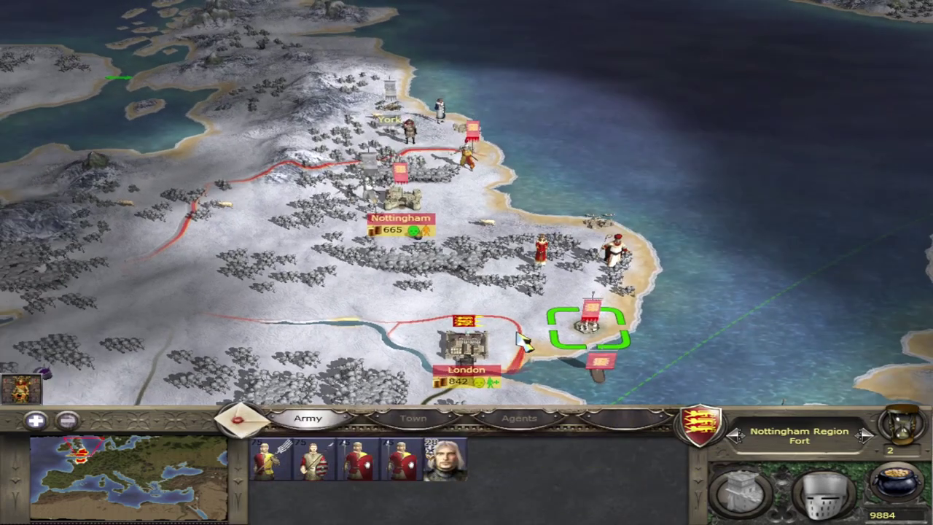
scroll(500, 349, down, 3)
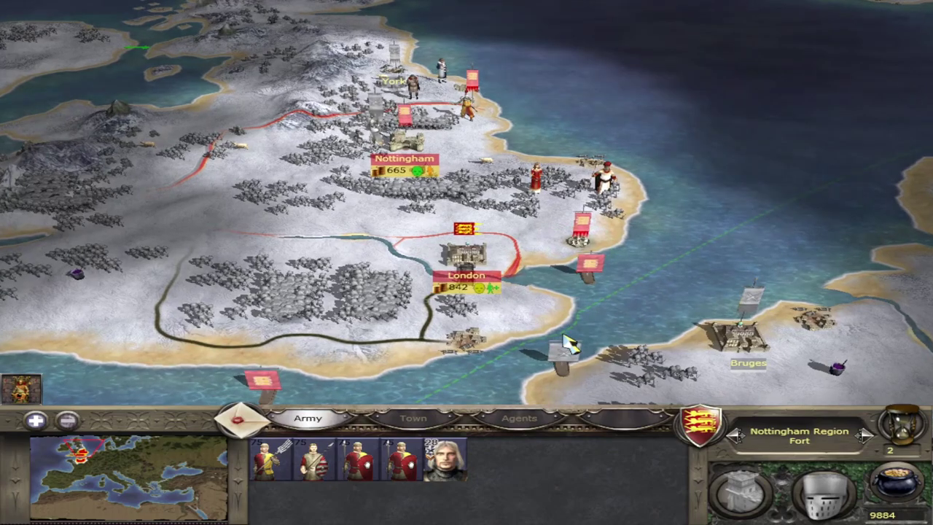
scroll(526, 91, up, 2)
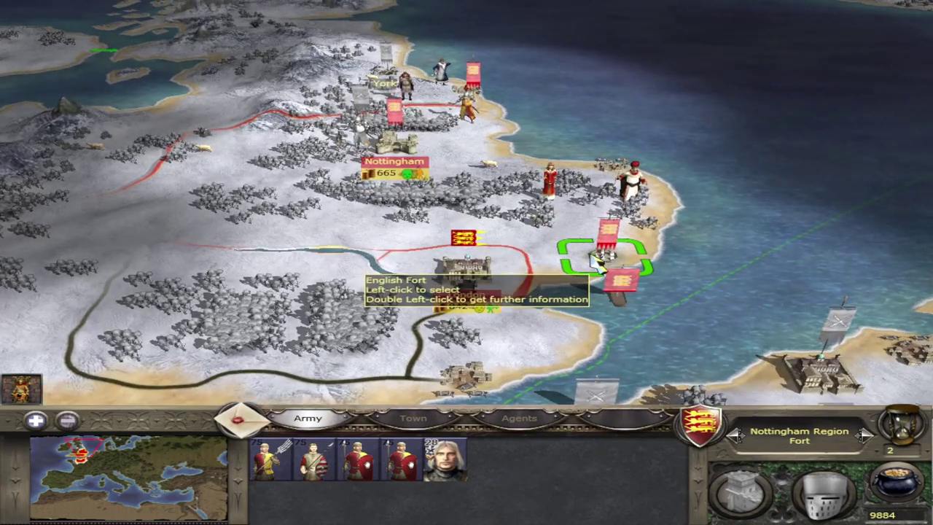
scroll(407, 263, up, 2)
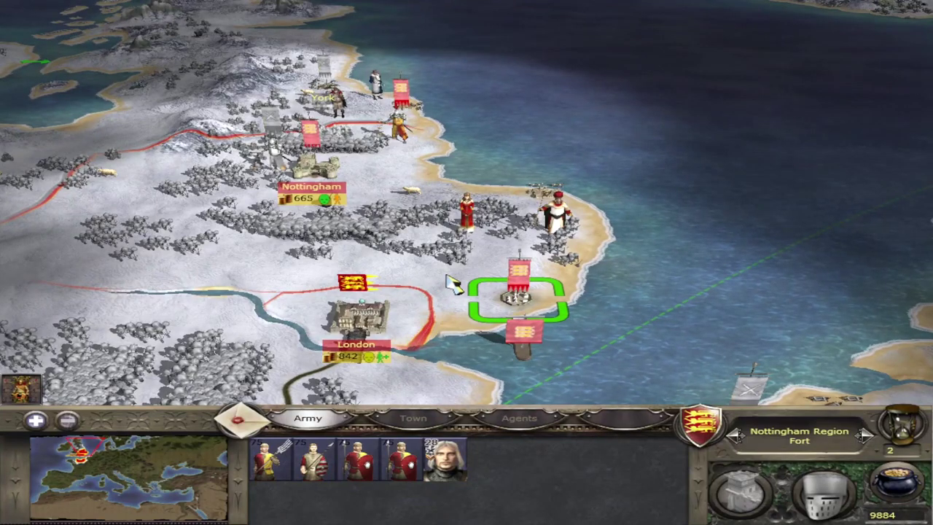
click(450, 283)
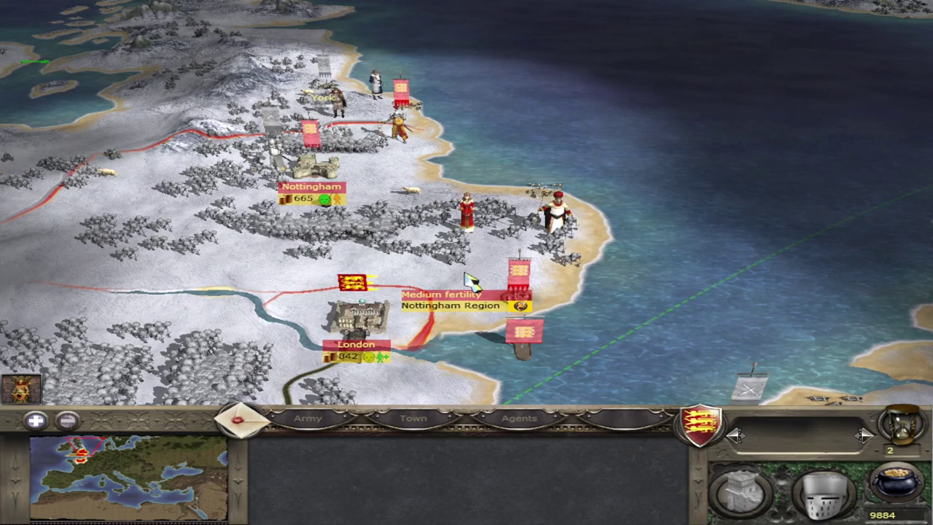
Read the map coordinates of the English fort east of London using the game console's cursor-position command
mouse_move(1, 204)
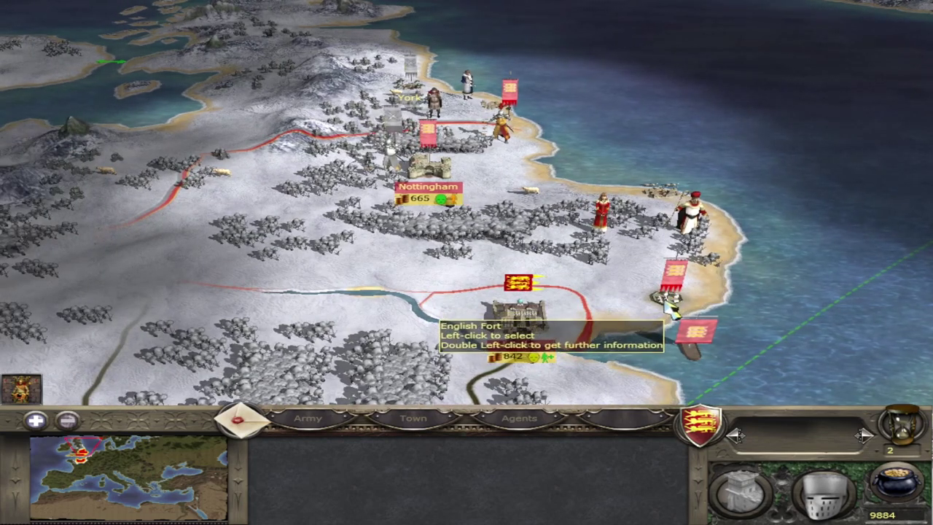
key(Right)
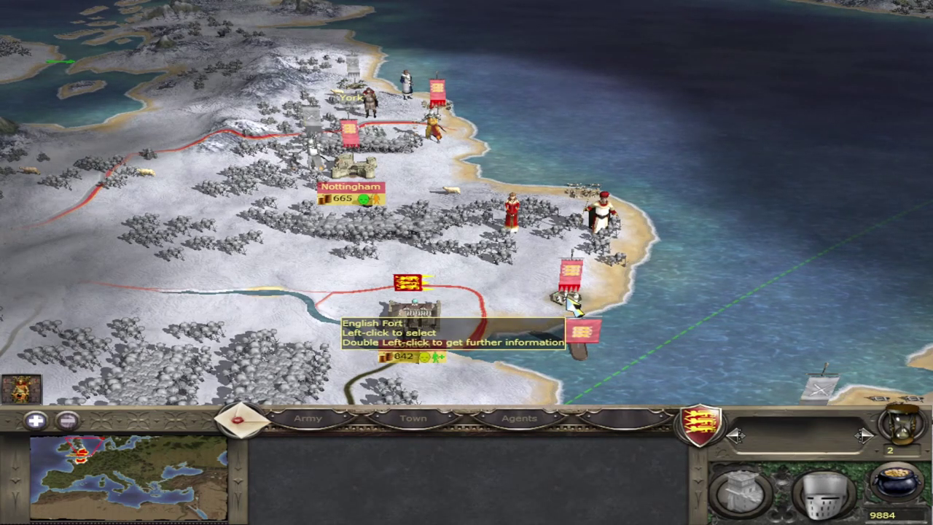
key(grave)
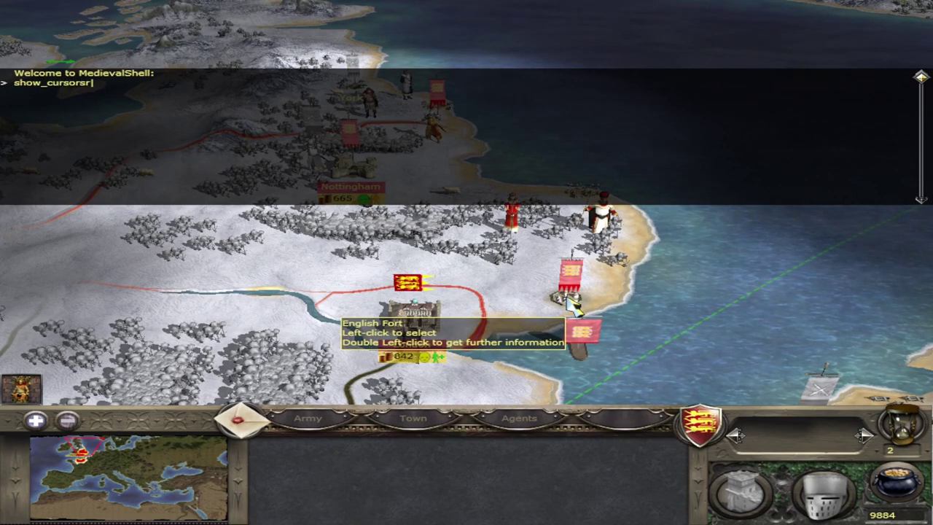
key(Return)
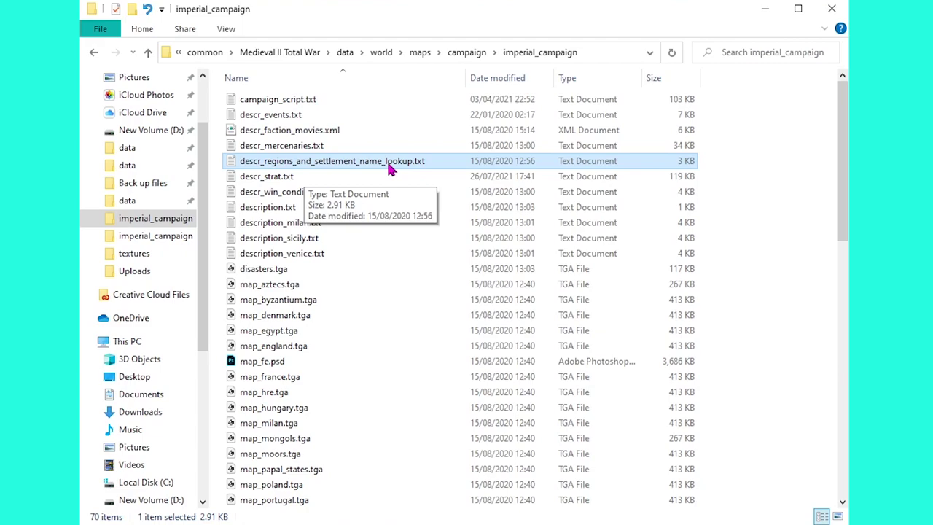
Copy Nottingham_Province from descr_regions_and_settlement_name_lookup.txt and replace the Caithness_and_Sutherland_Regions name in descr_strat.txt with it
key(alt+Tab)
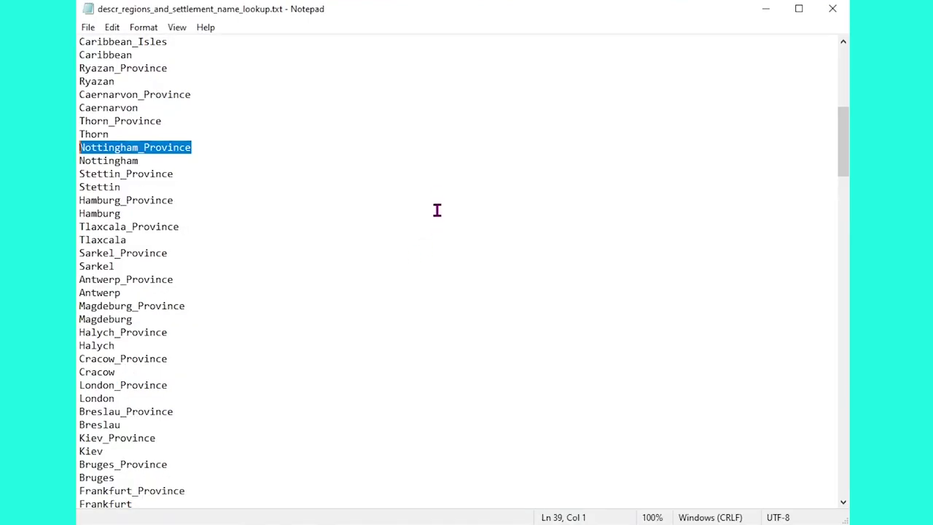
right_click(187, 149)
click(264, 196)
key(alt+Tab)
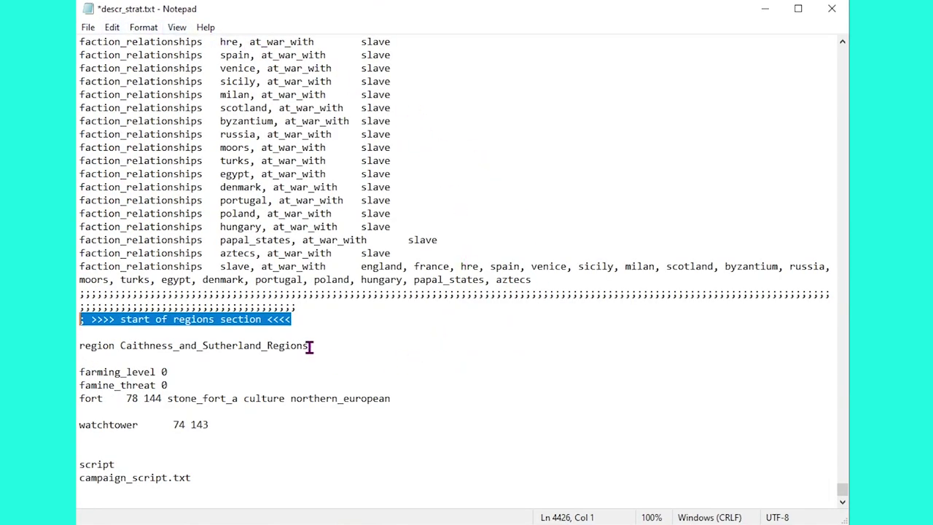
drag(308, 345, 121, 346)
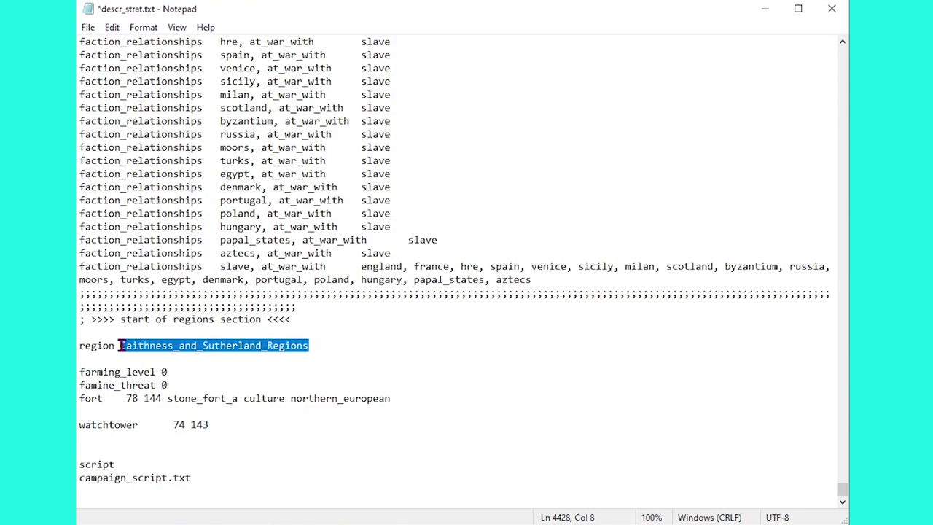
key(ctrl+v)
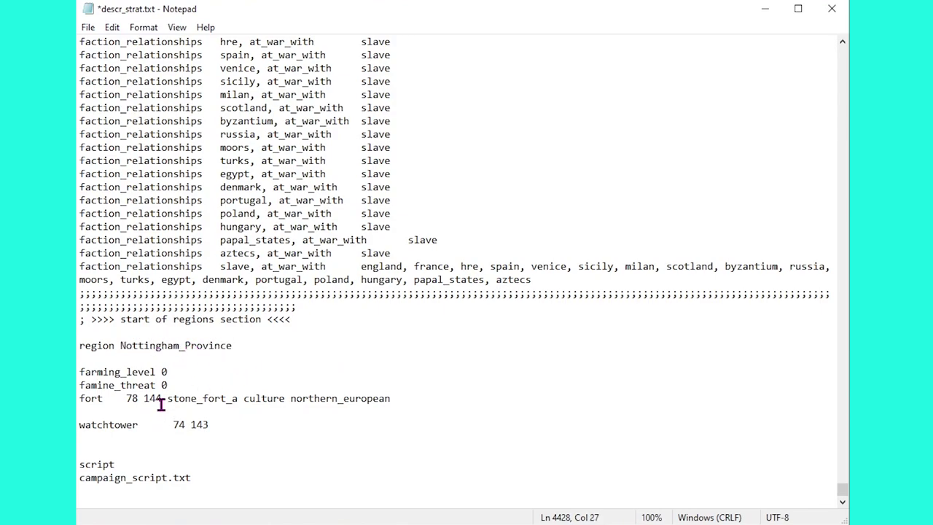
Set the stone fort's coordinates to 112 148 and the watchtower's coordinates to 109 150 in the Nottingham_Province entry
drag(162, 400, 125, 400)
text(112)
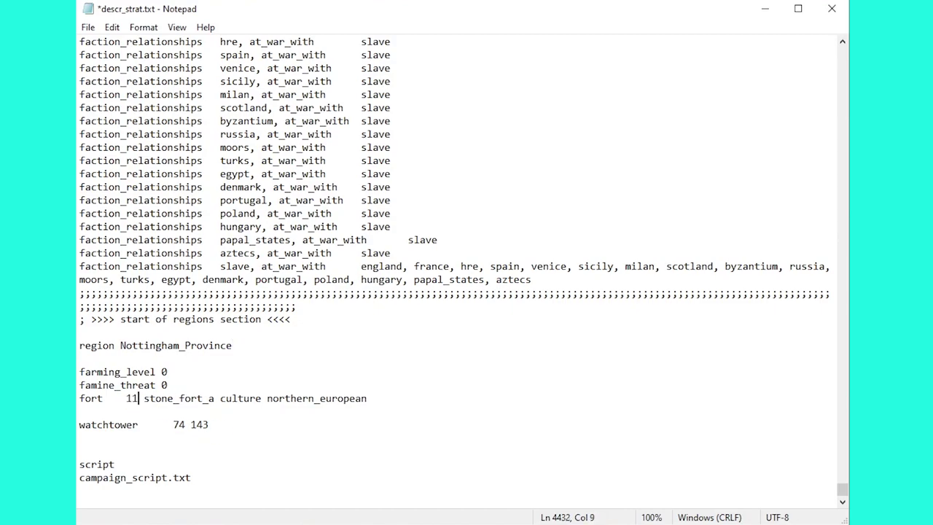
text( 148)
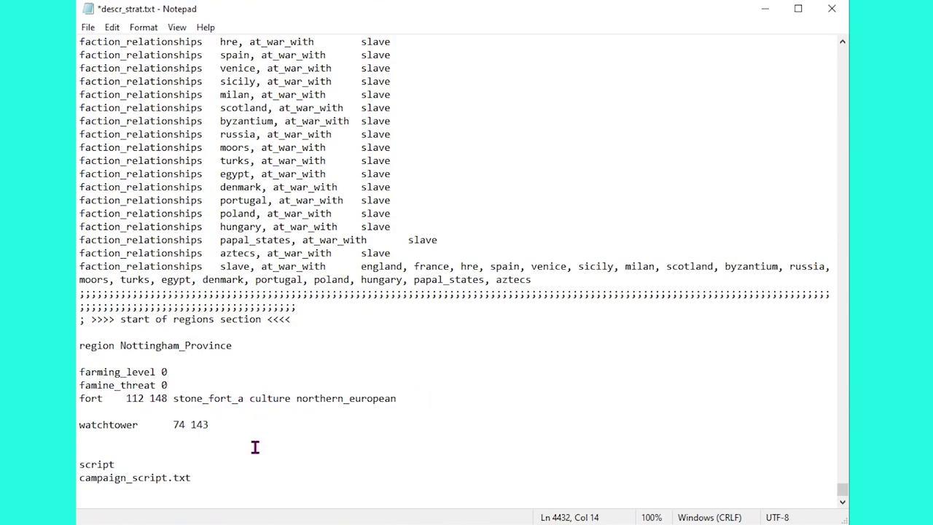
drag(218, 426, 180, 424)
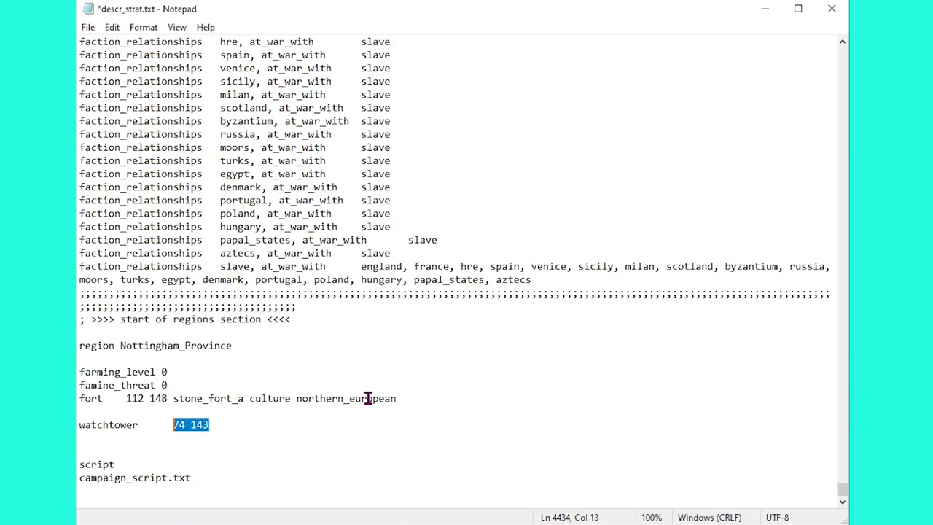
text(109)
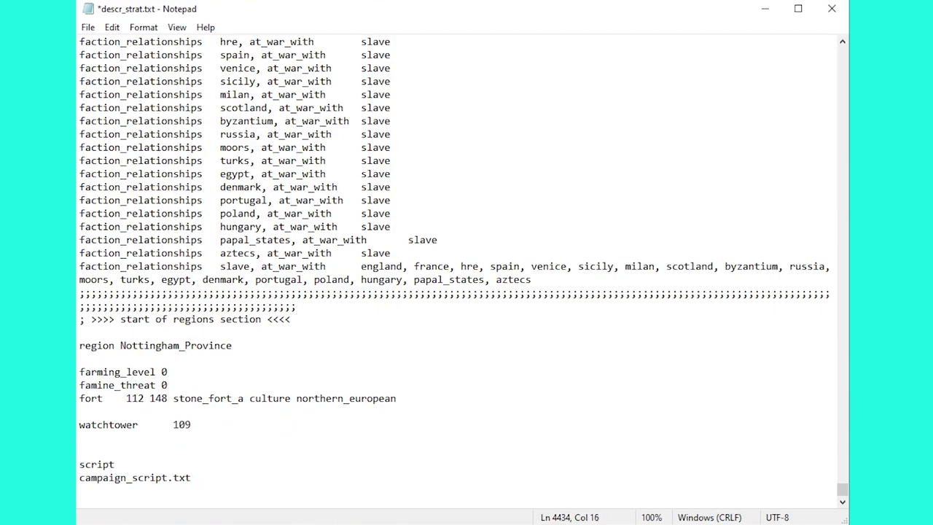
text( 150)
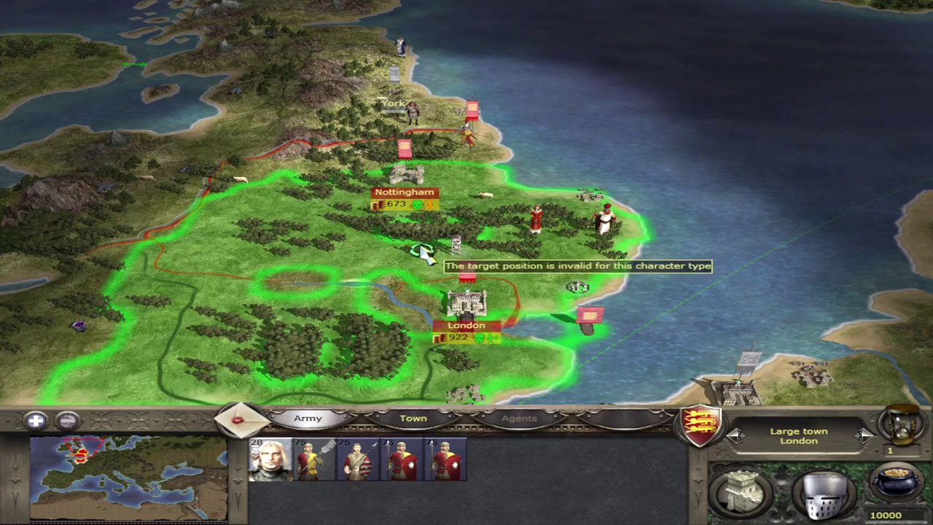
In the modded campaign, select the coastal fort east of London and garrison King William's army from London in it
scroll(430, 255, up, 2)
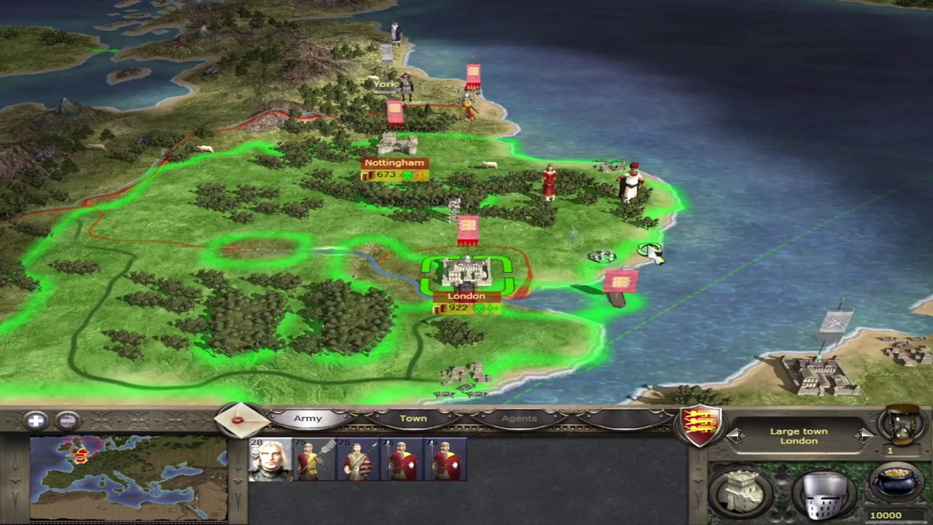
click(601, 256)
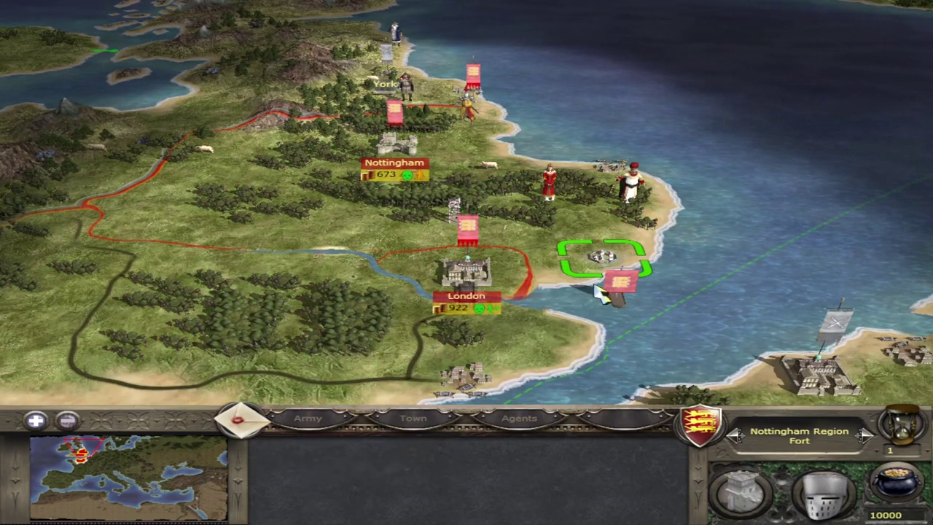
click(465, 271)
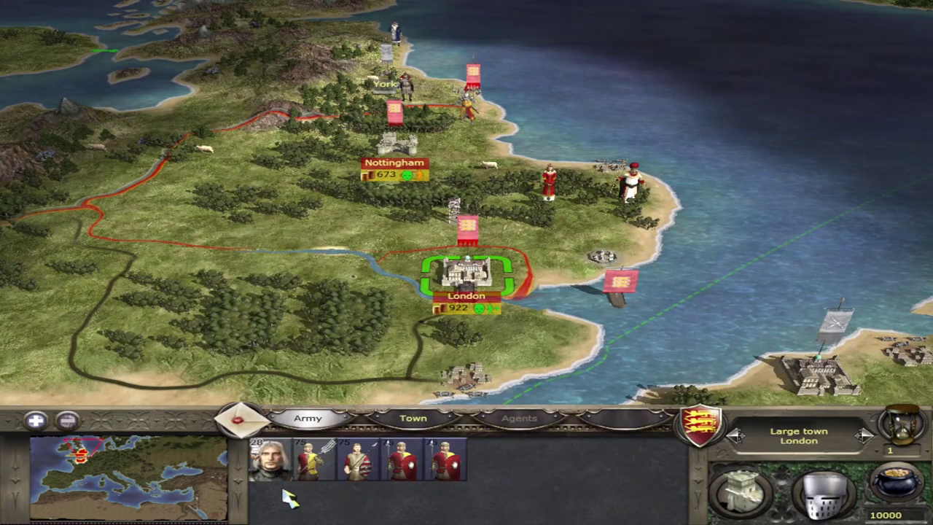
click(271, 461)
right_click(604, 267)
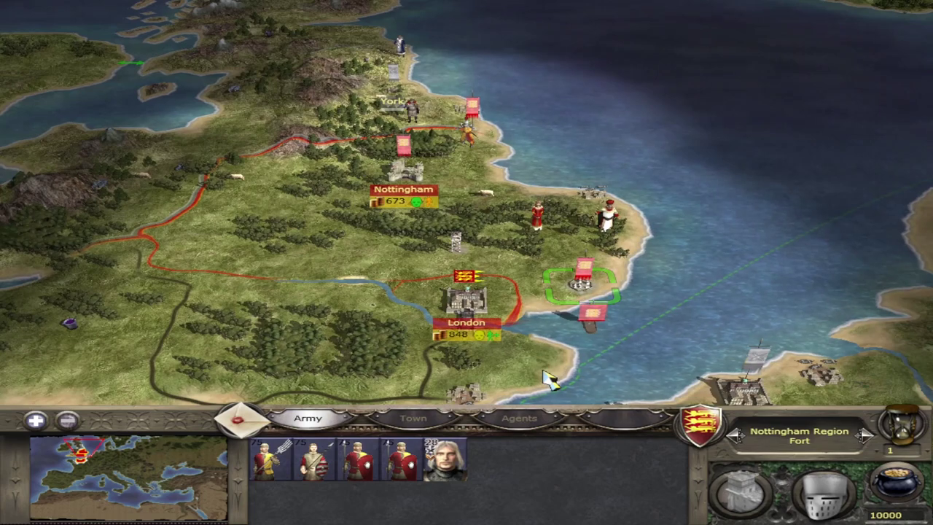
Move King William's army out of the fort to the northwest and end the turn to examine the empty fort
click(580, 282)
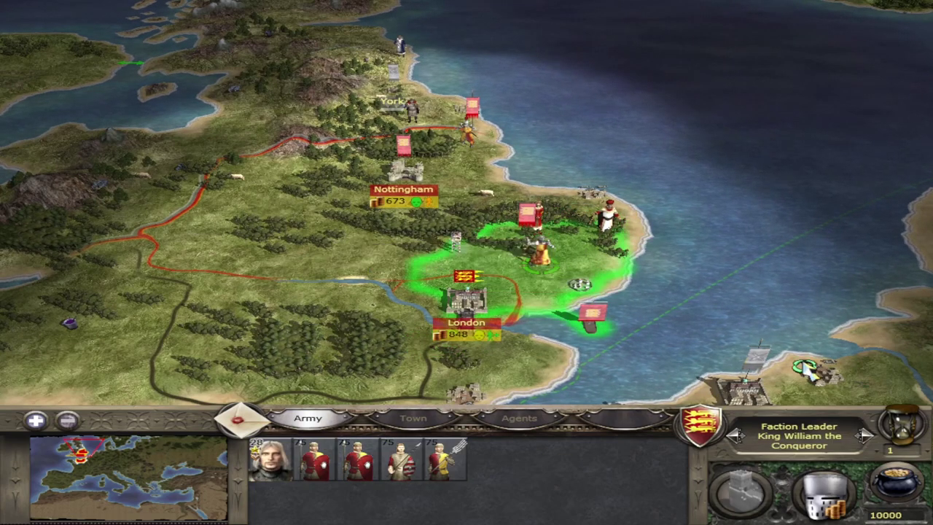
click(902, 426)
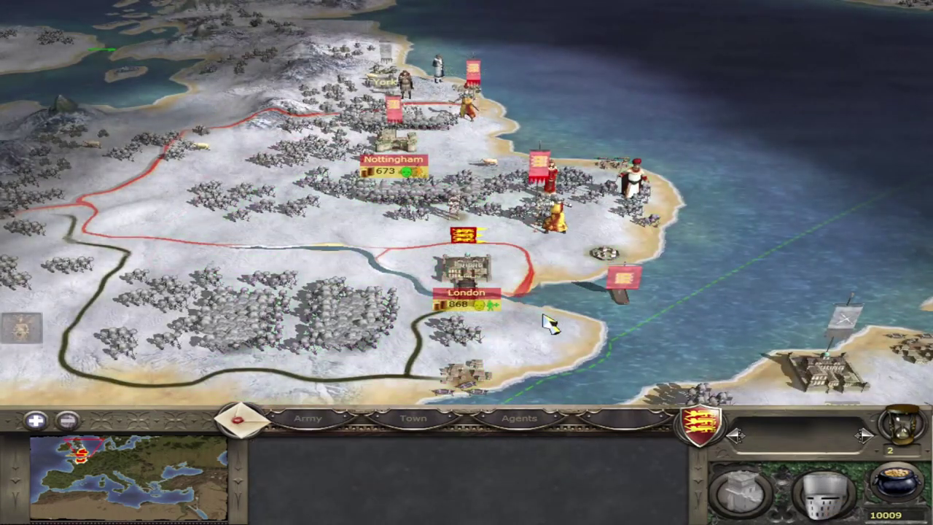
scroll(558, 328, up, 1)
scroll(583, 306, up, 1)
click(640, 280)
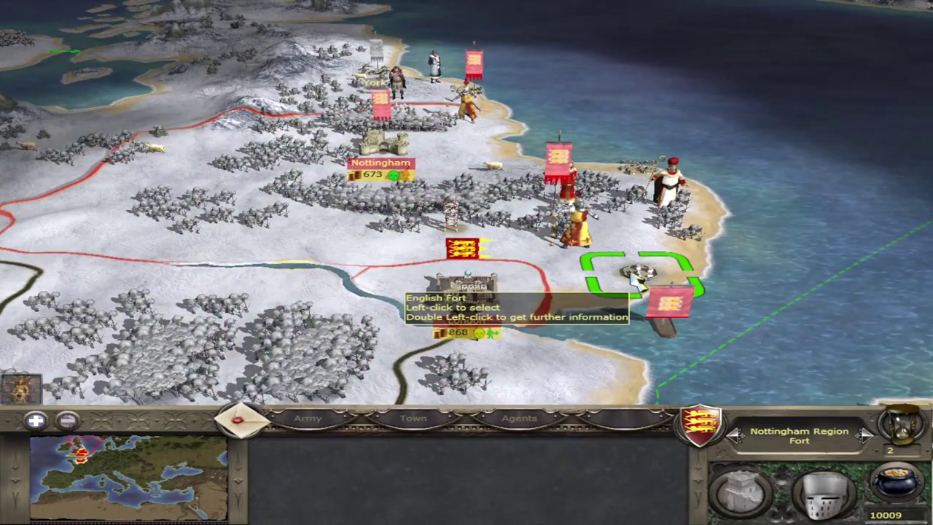
scroll(635, 279, up, 1)
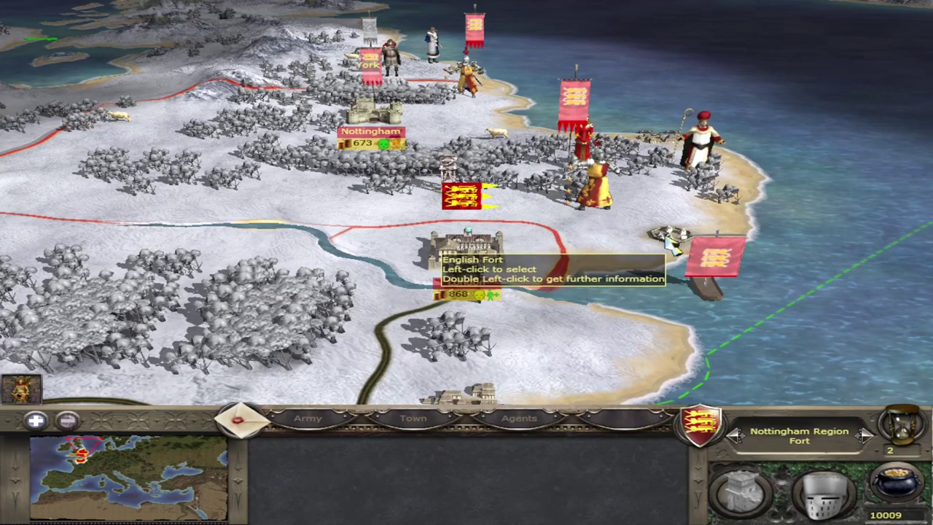
Select the empty coastal fort east of London and inspect it on the campaign map
click(674, 248)
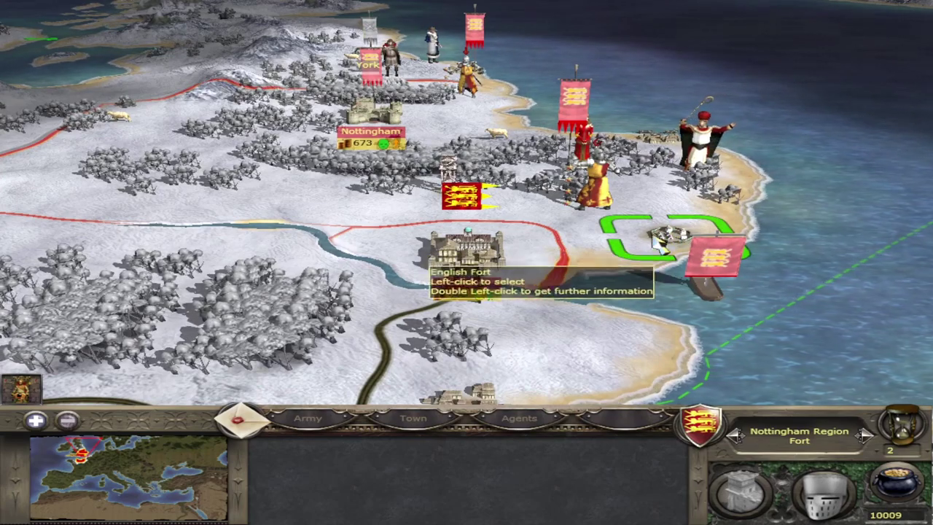
scroll(641, 262, down, 2)
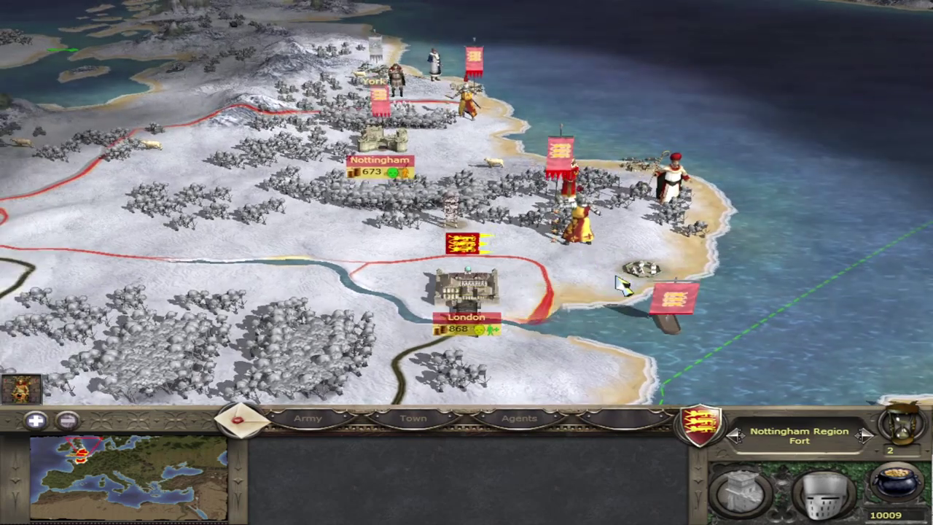
scroll(623, 284, down, 2)
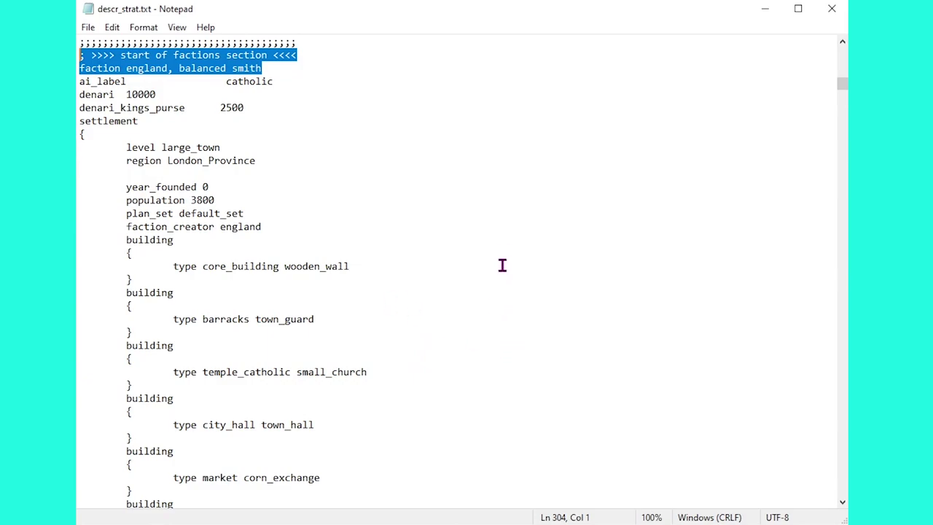
In descr_strat.txt, set the x coordinate of the heir Rufus to 112 in the England faction's character entries
scroll(509, 253, down, 16)
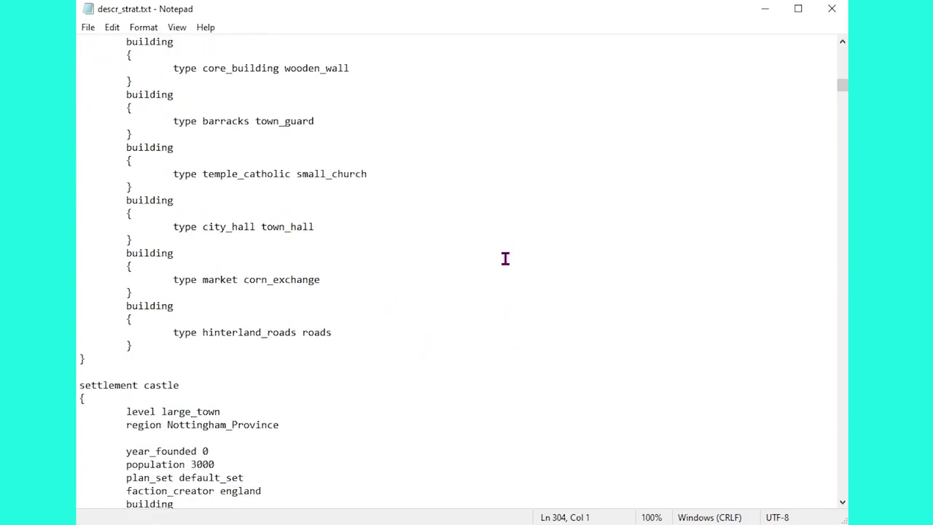
scroll(513, 270, down, 7)
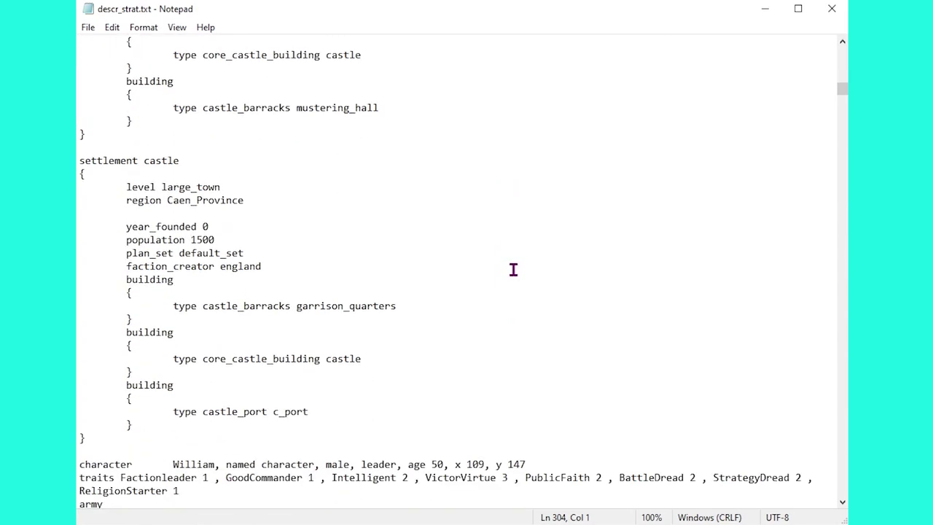
scroll(375, 197, down, 5)
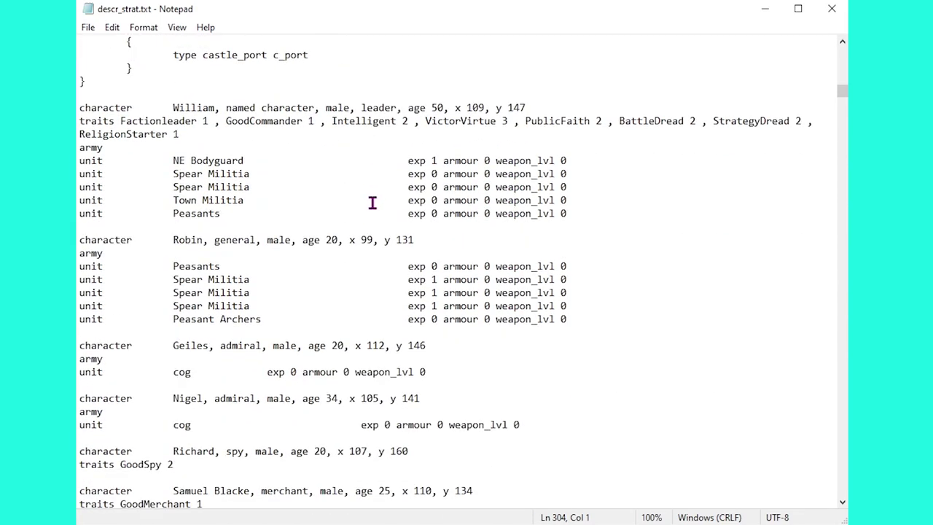
scroll(369, 231, down, 6)
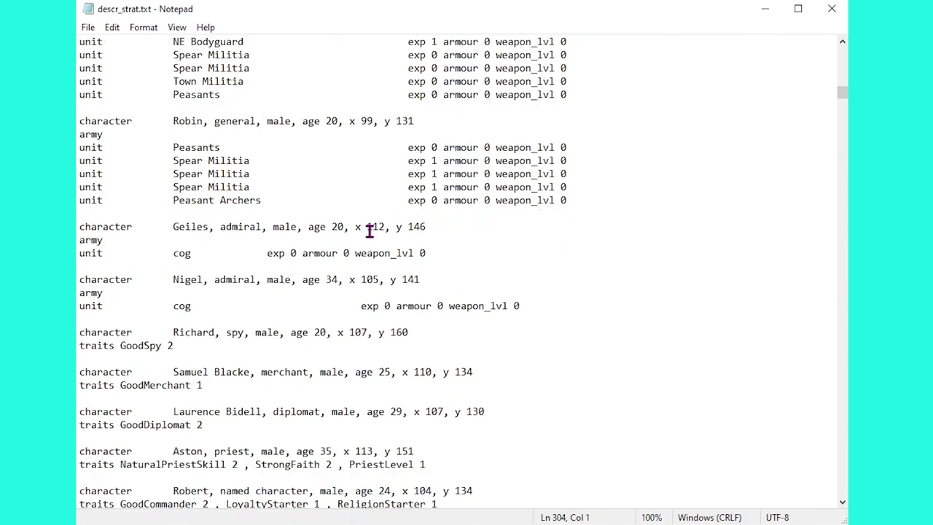
scroll(367, 235, down, 5)
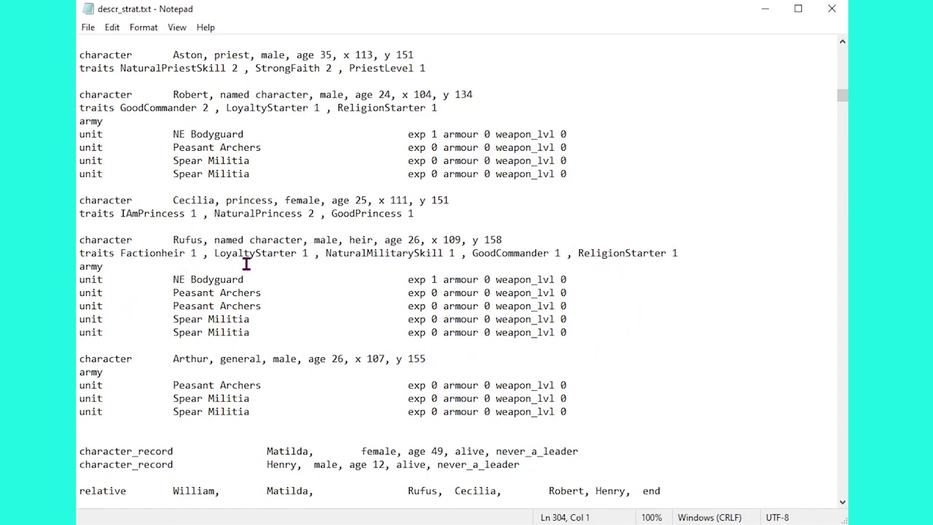
click(461, 239)
key(BackSpace)
key(BackSpace)
text(12)
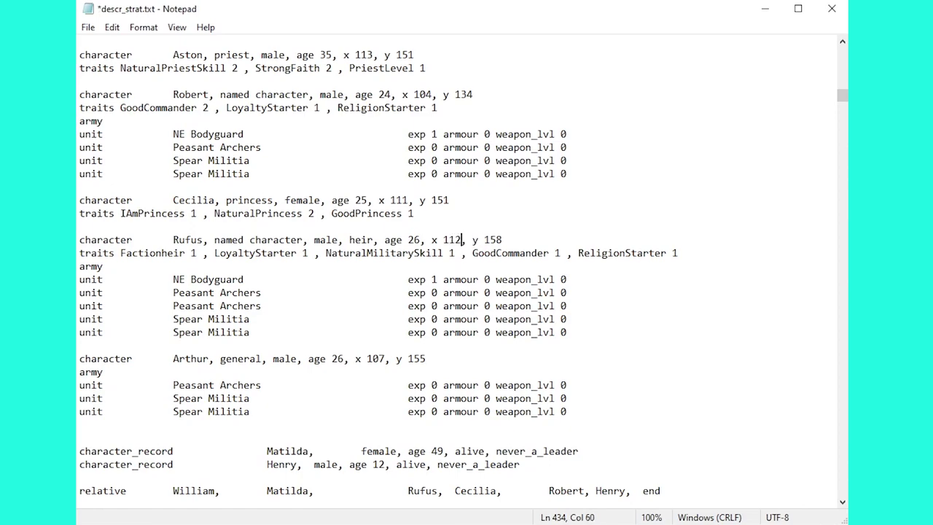
click(495, 239)
In File Explorer, copy the folders stone_fort_a to stone_fort_d from mods/british_isles/data/settlements/north_european/ambient_settlements
key(alt+Tab)
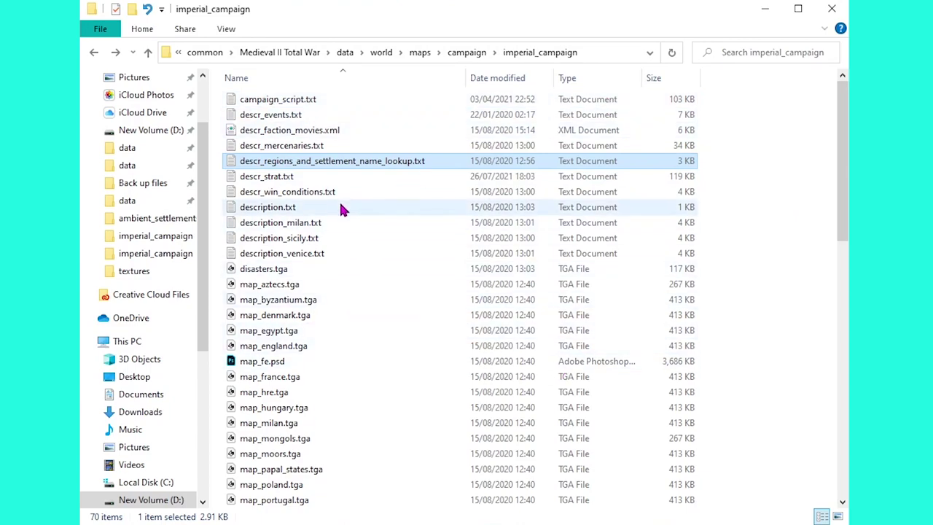
click(284, 55)
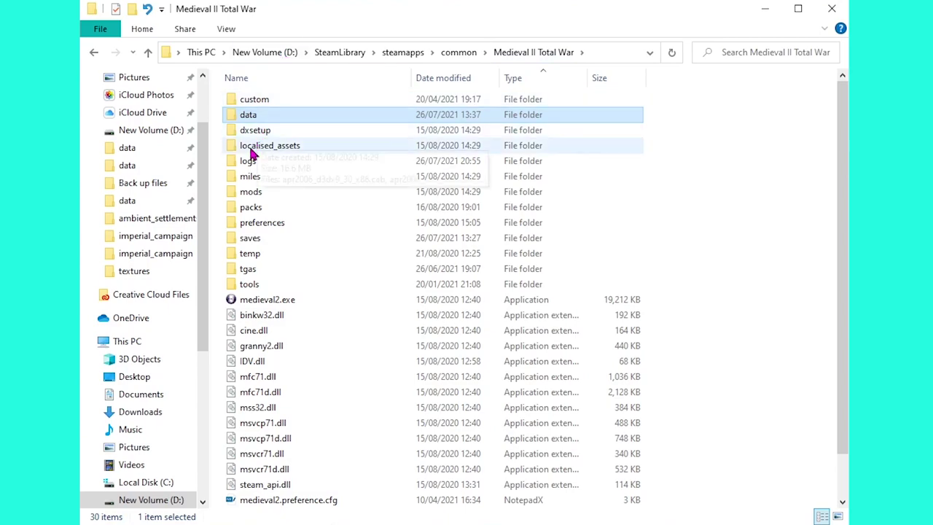
double_click(254, 194)
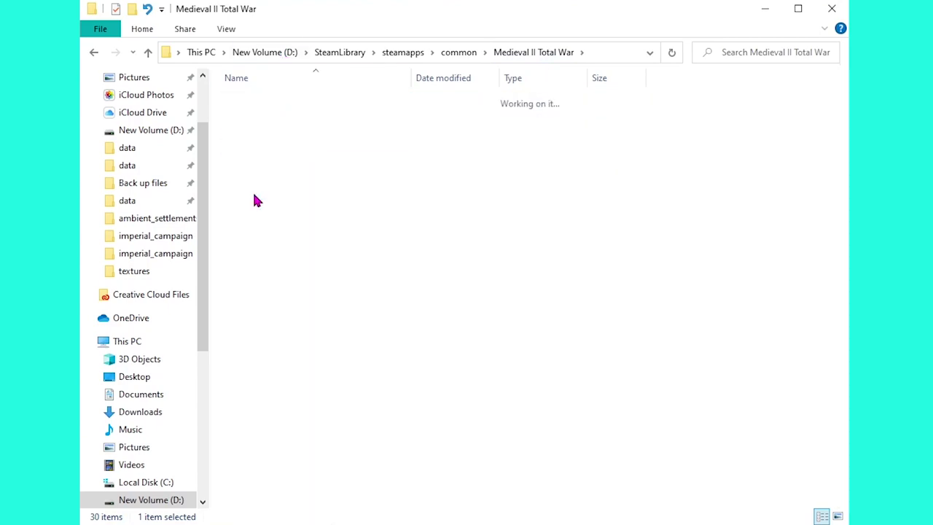
click(263, 116)
double_click(264, 116)
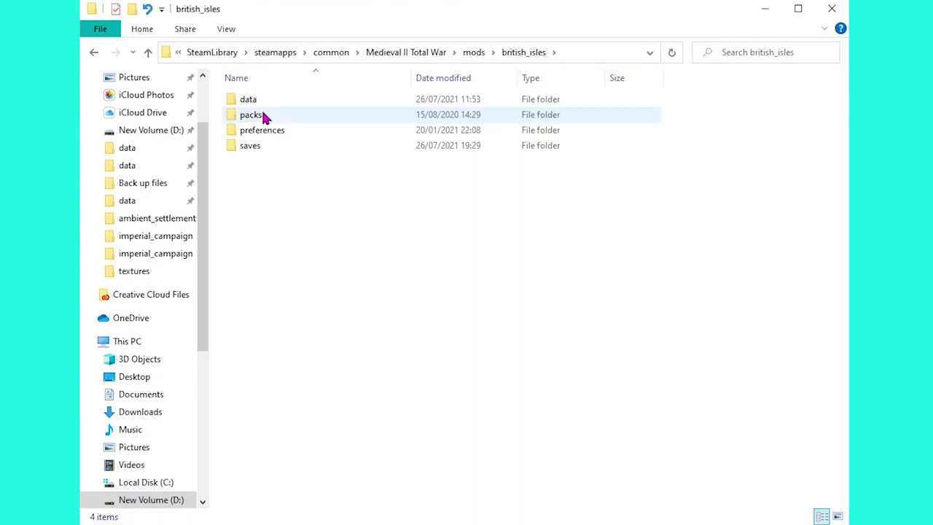
double_click(247, 100)
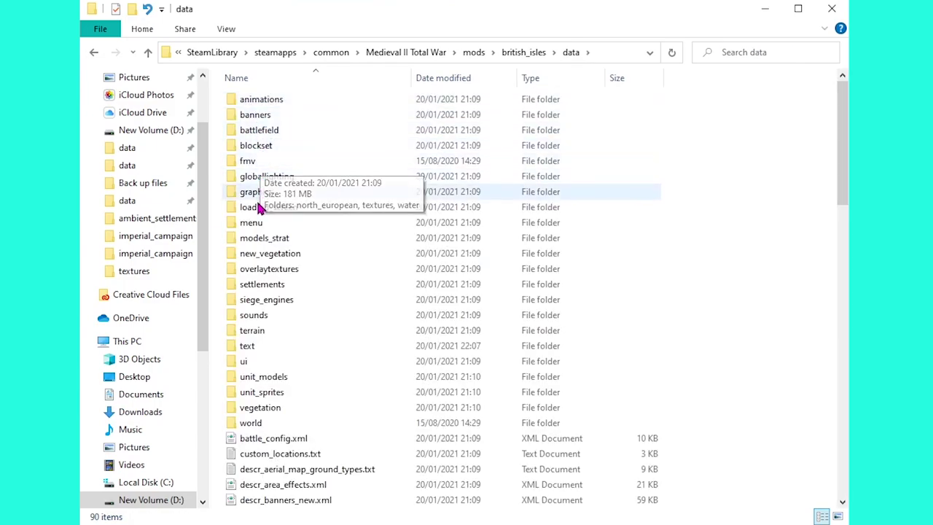
double_click(251, 285)
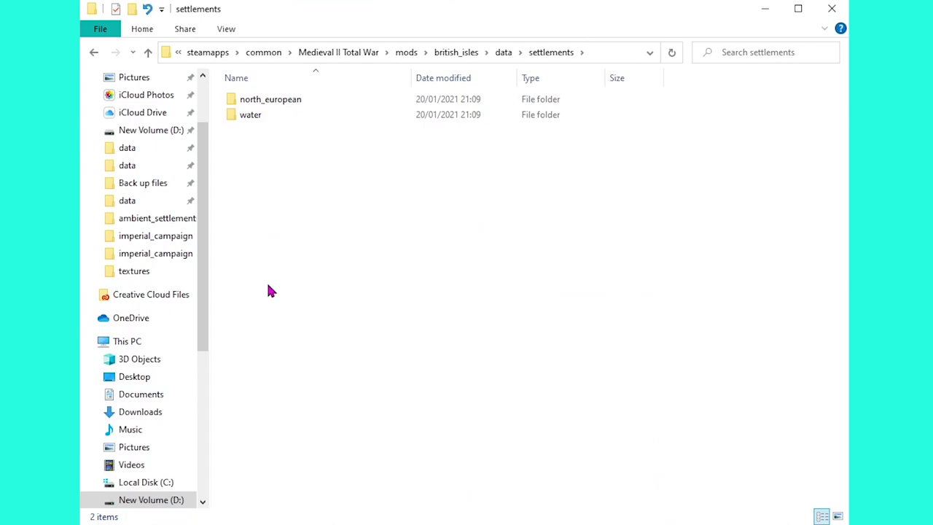
double_click(263, 102)
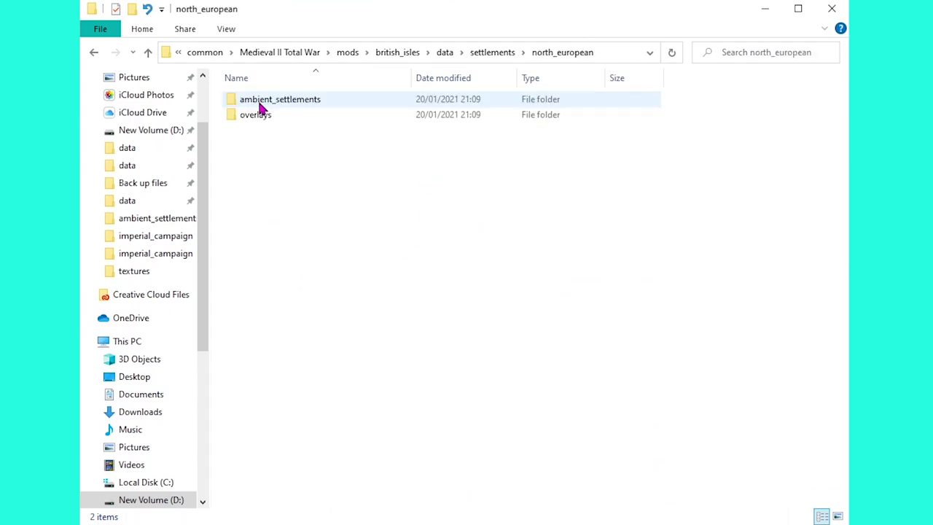
double_click(270, 106)
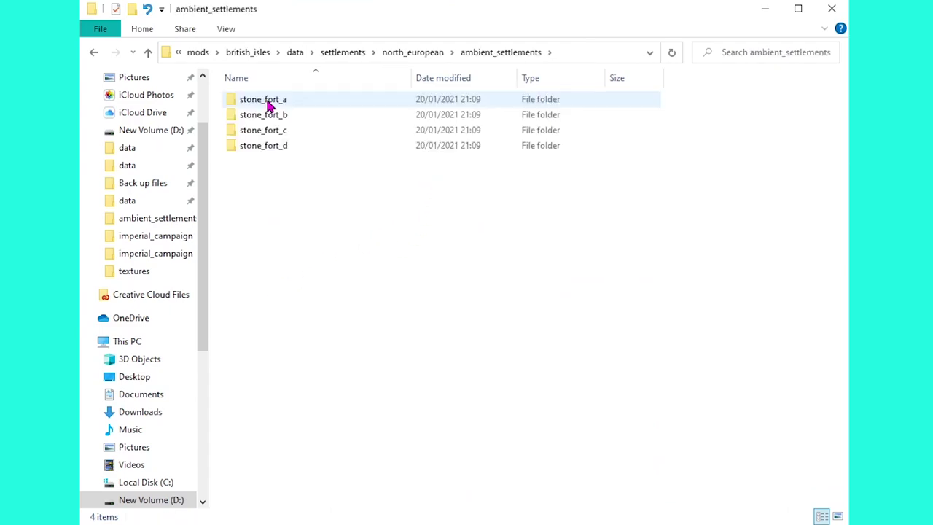
drag(240, 167, 299, 97)
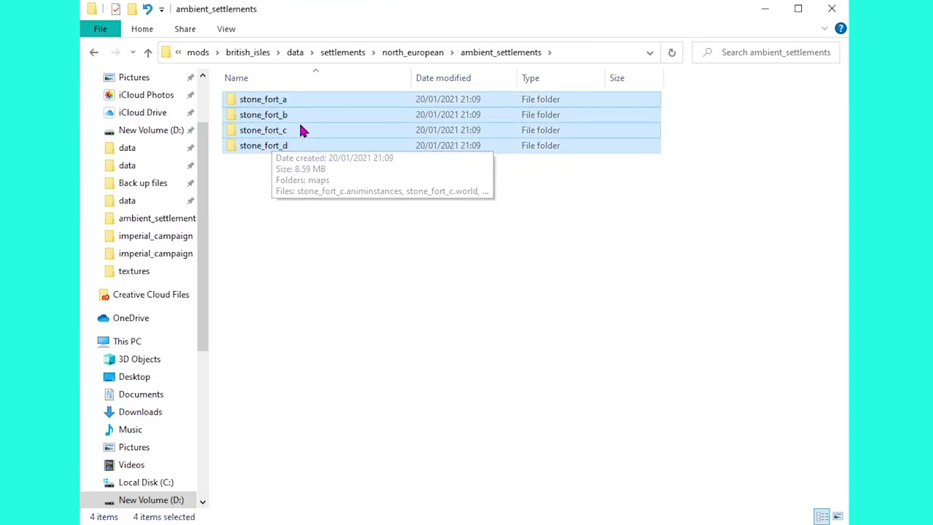
right_click(288, 116)
click(334, 317)
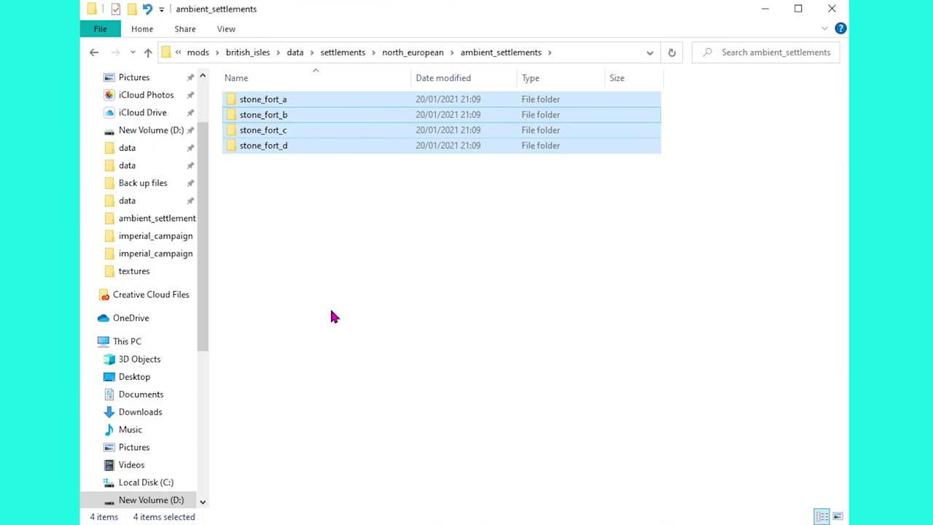
Paste the four stone fort folders into the base game's data/settlements/north_european/ambient_settlements folder and check the folder list
click(196, 54)
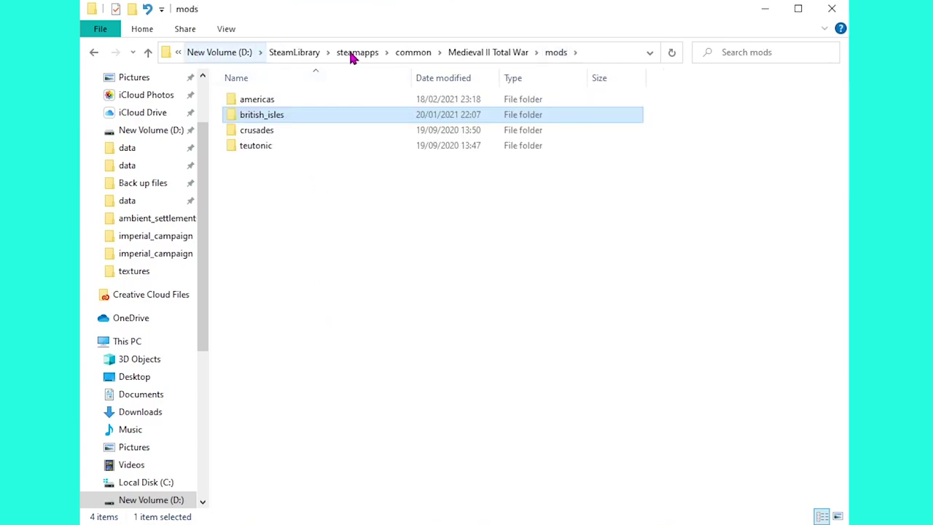
click(465, 55)
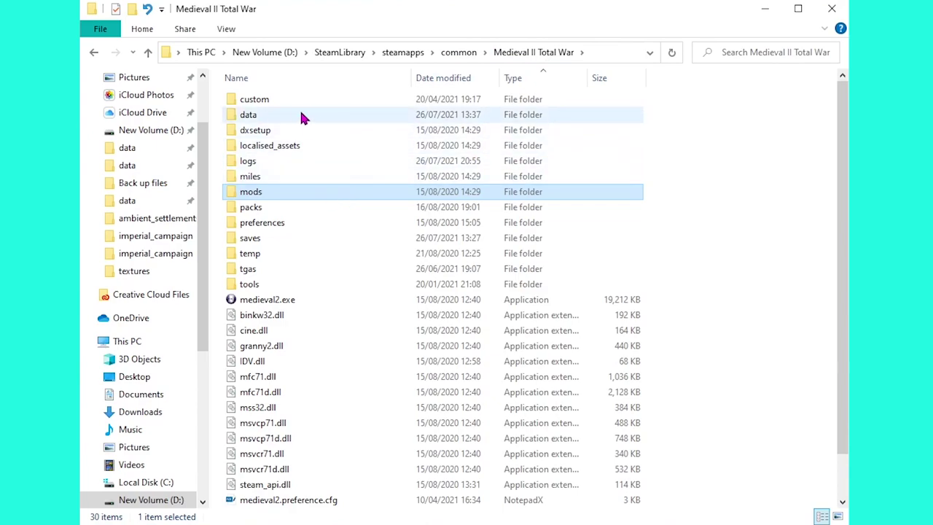
mouse_move(248, 119)
double_click(248, 117)
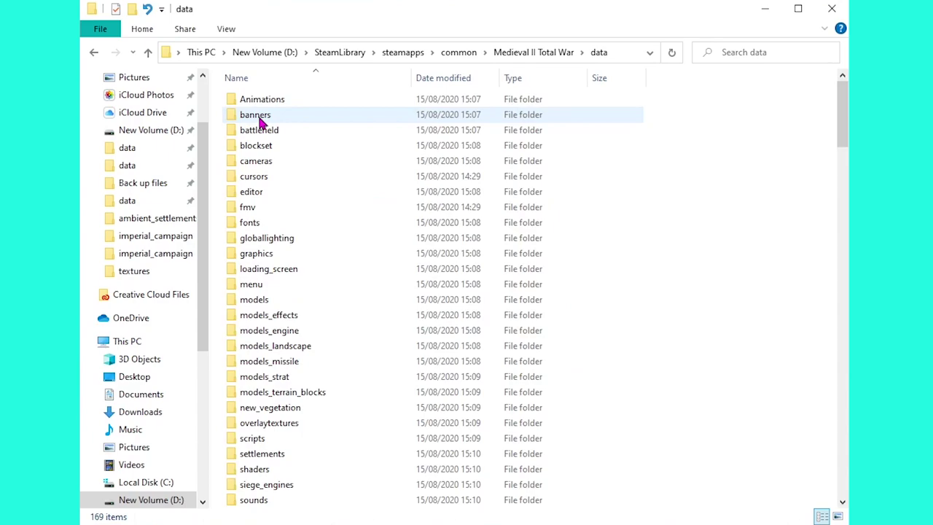
double_click(266, 453)
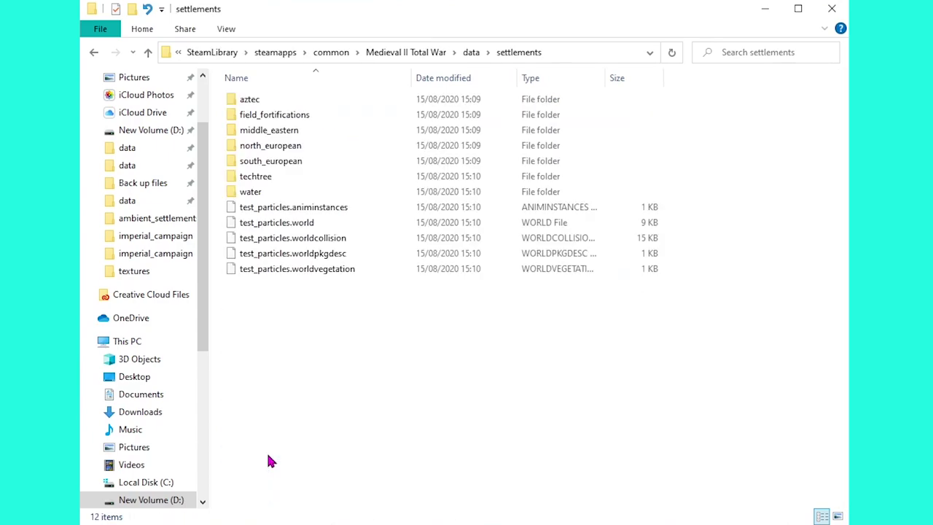
double_click(290, 148)
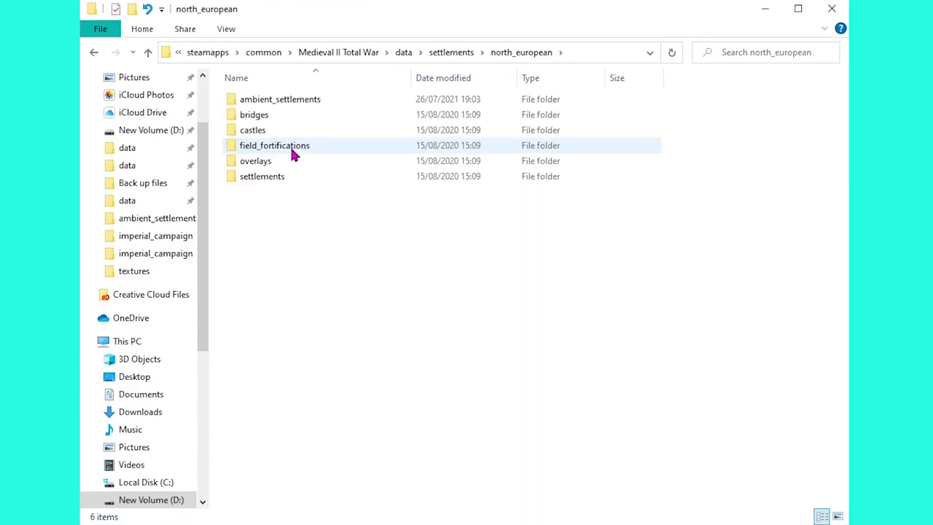
double_click(298, 100)
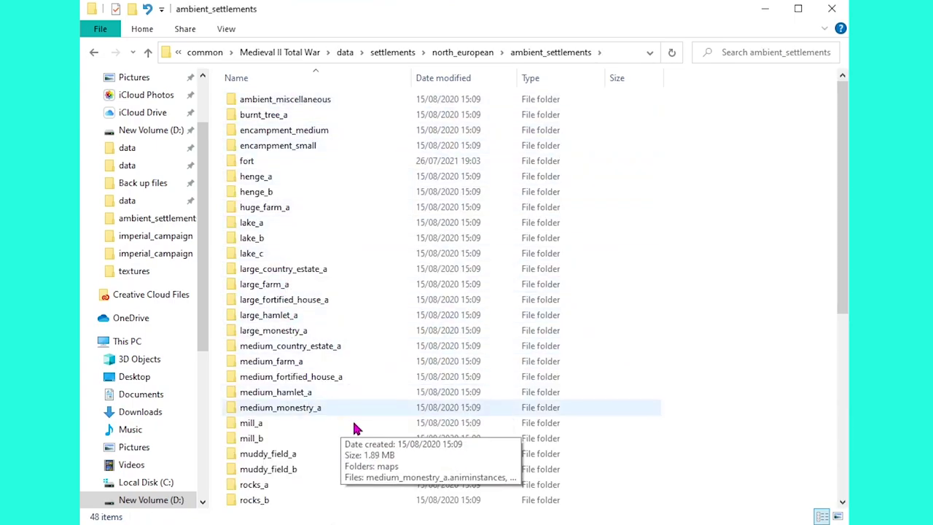
right_click(653, 199)
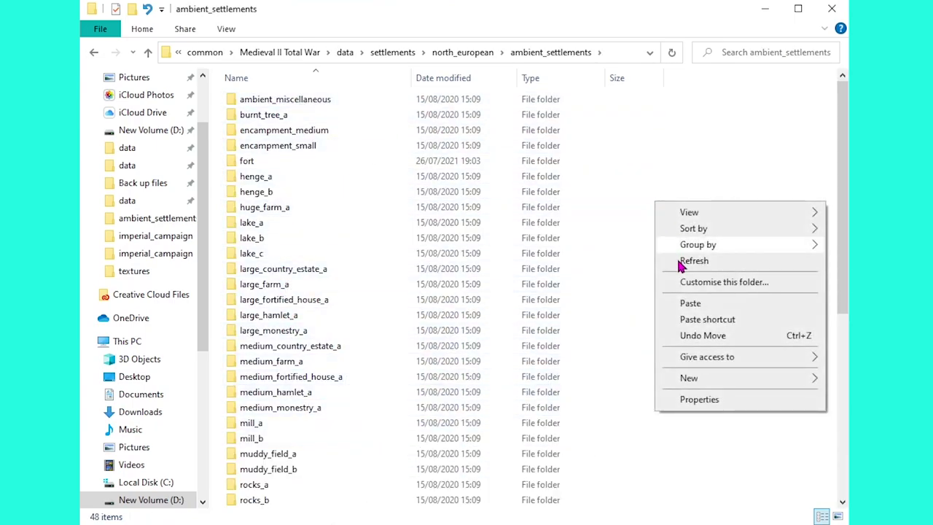
click(690, 302)
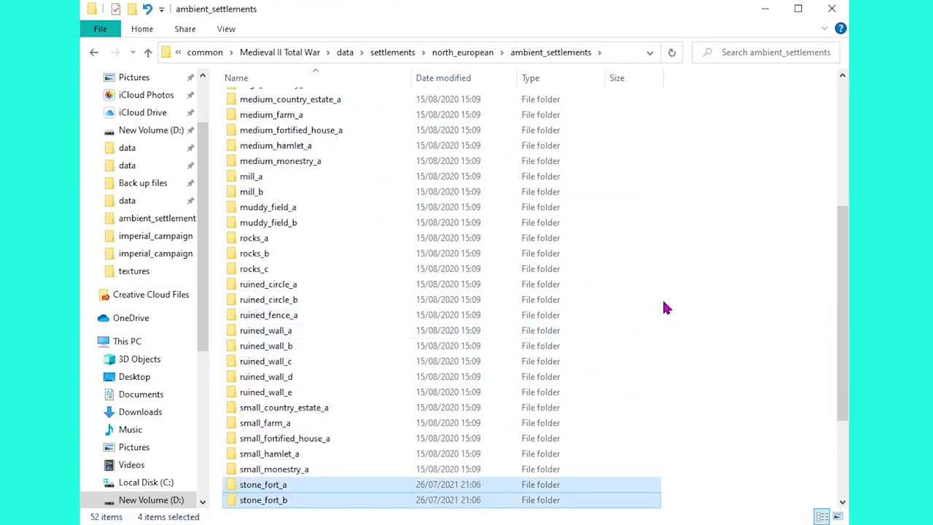
scroll(665, 408, up, 4)
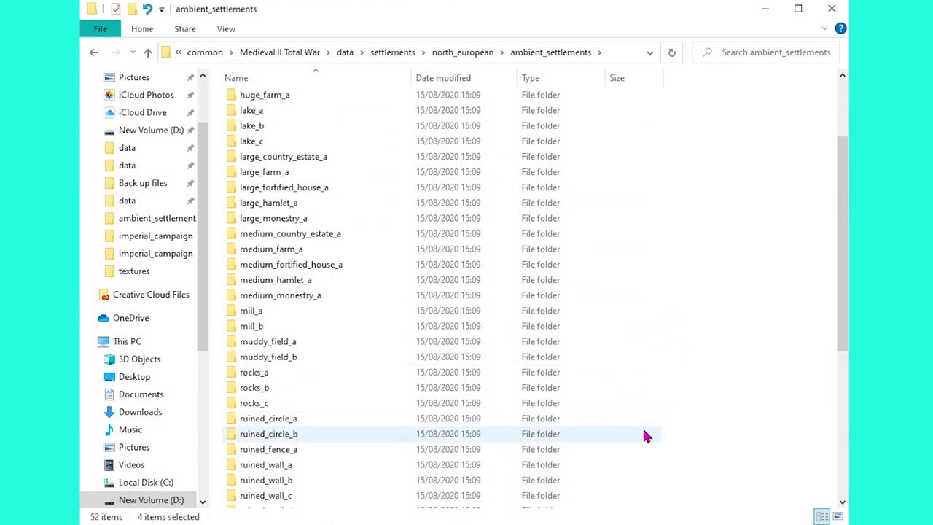
scroll(646, 431, up, 3)
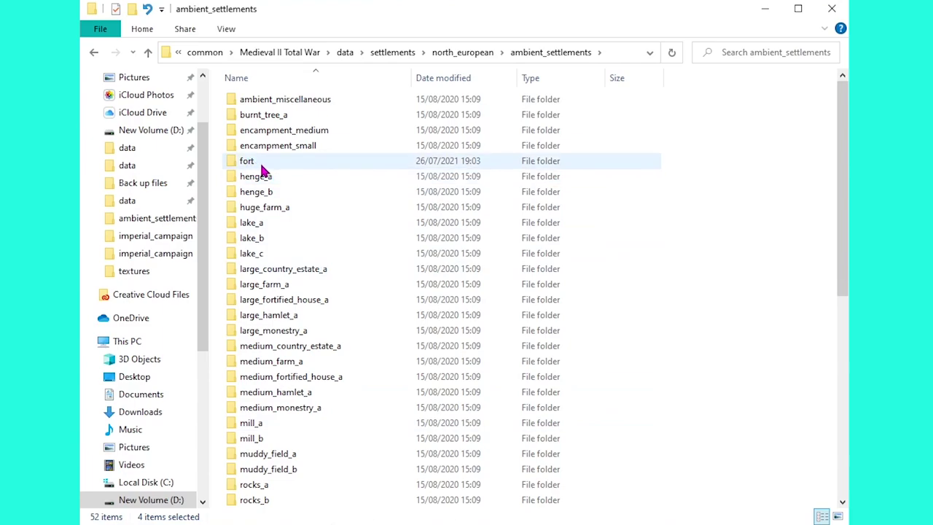
scroll(634, 399, down, 7)
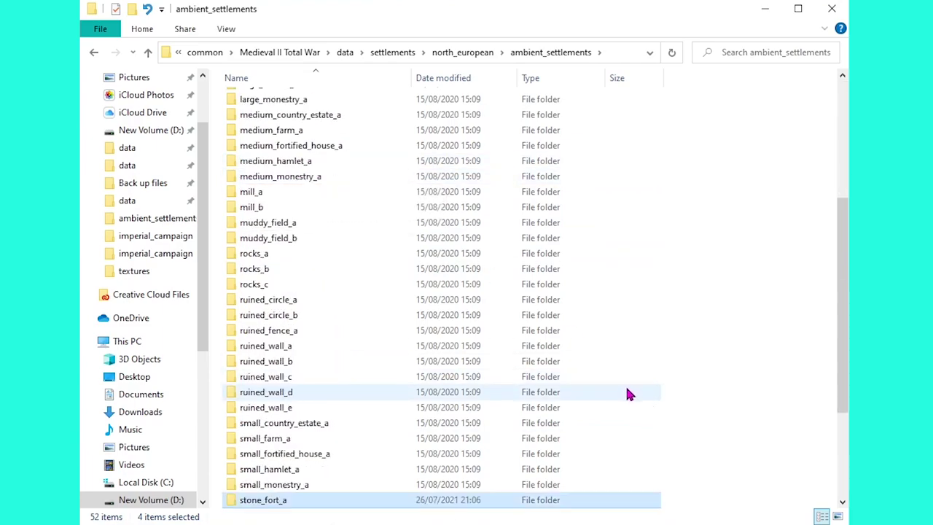
scroll(623, 403, down, 2)
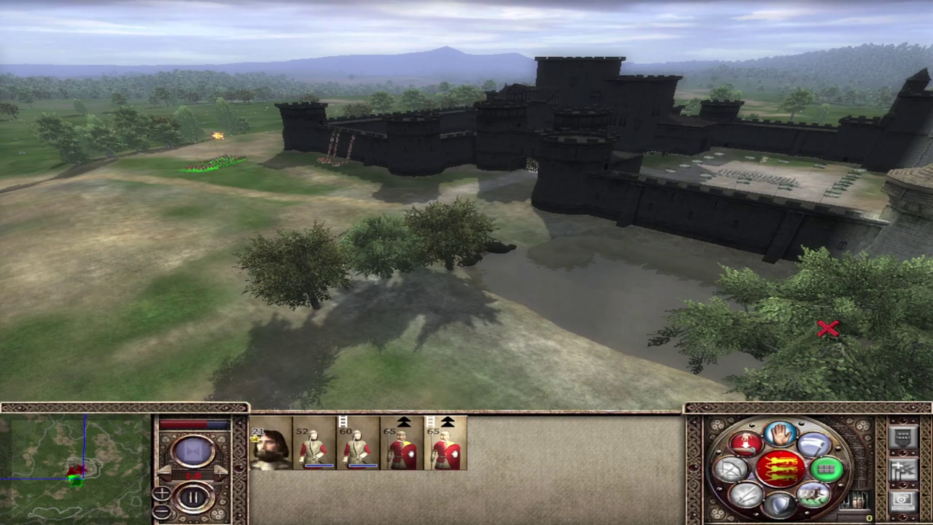
In the game's siege battle, examine the stone fort's towers, walls and courtyard from several sides
key(Right)
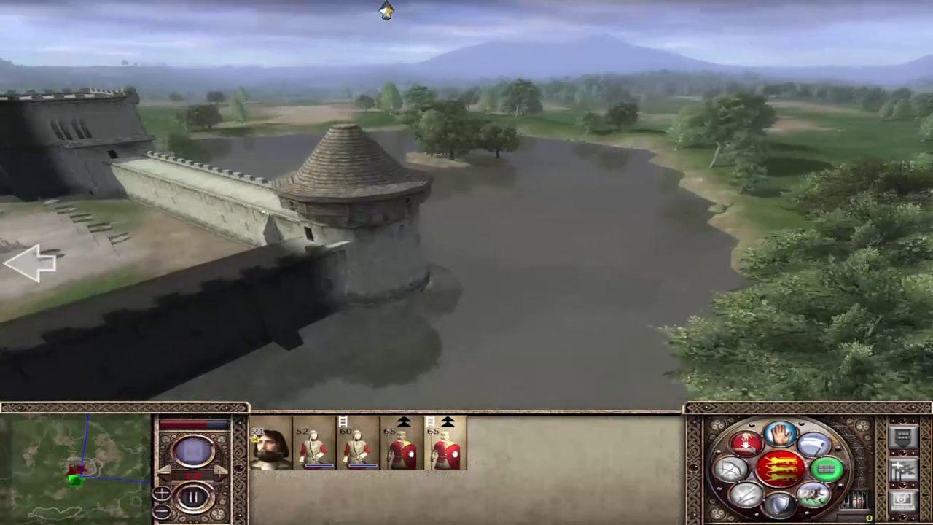
mouse_move(3, 104)
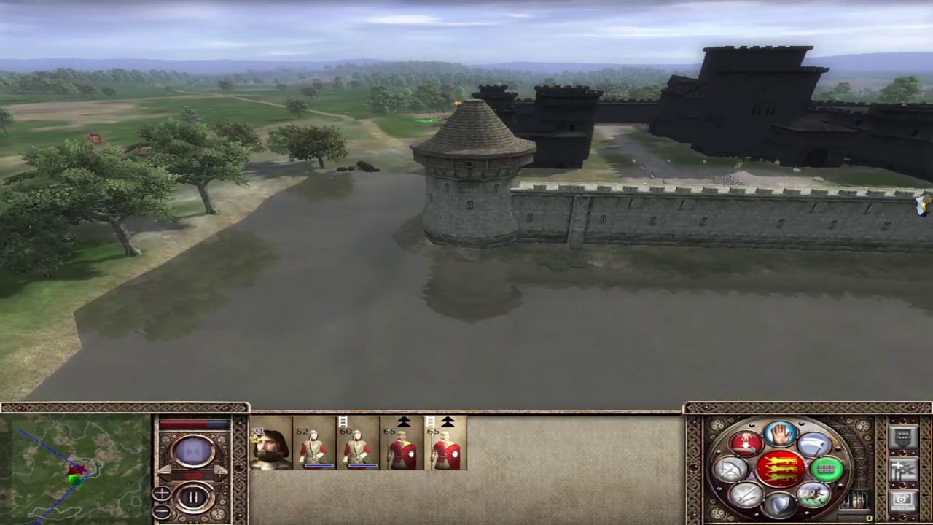
mouse_move(787, 10)
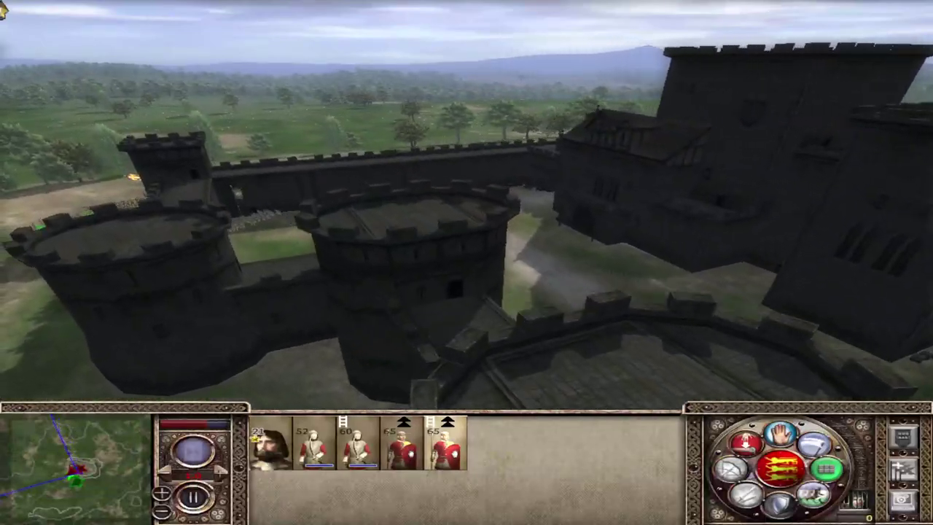
mouse_move(3, 10)
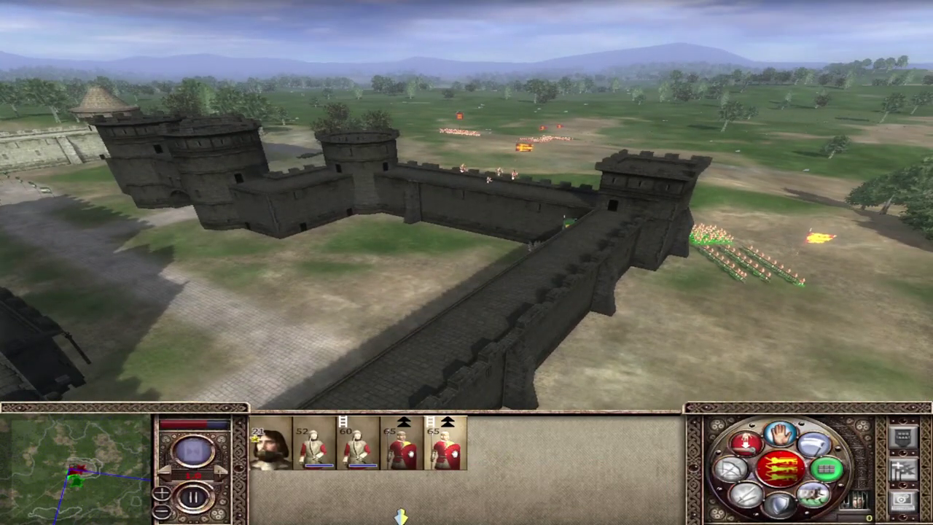
Examine the stone fort layouts in the England and Scotland siege battles, viewing the keeps, outer walls and surrounding terrain
mouse_move(372, 516)
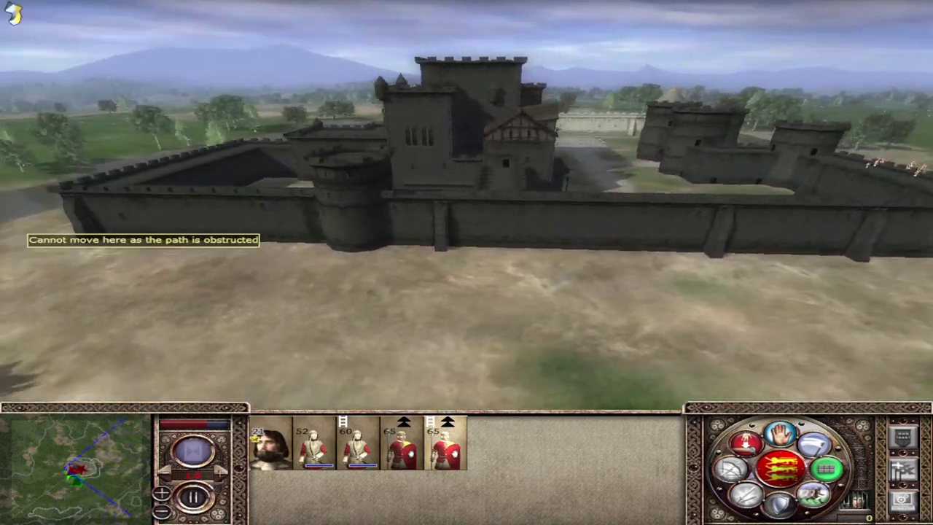
scroll(388, 278, up, 2)
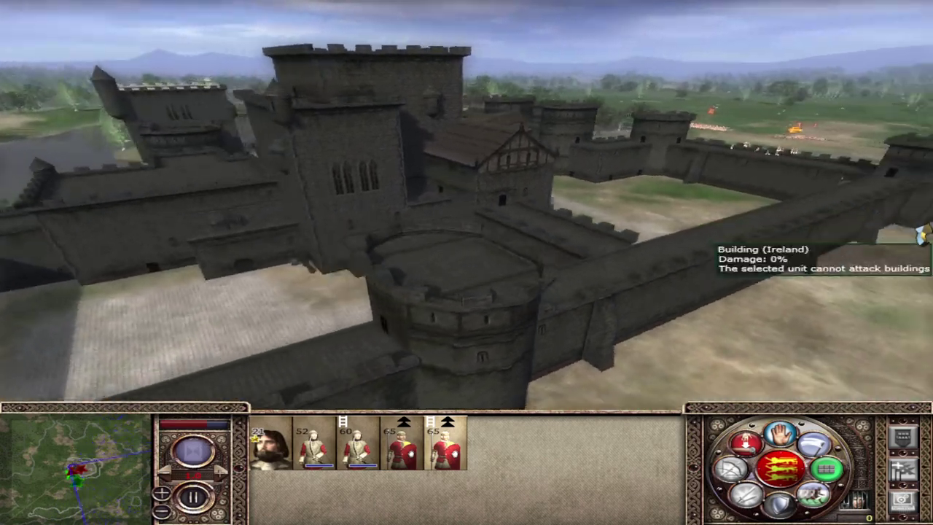
mouse_move(291, 514)
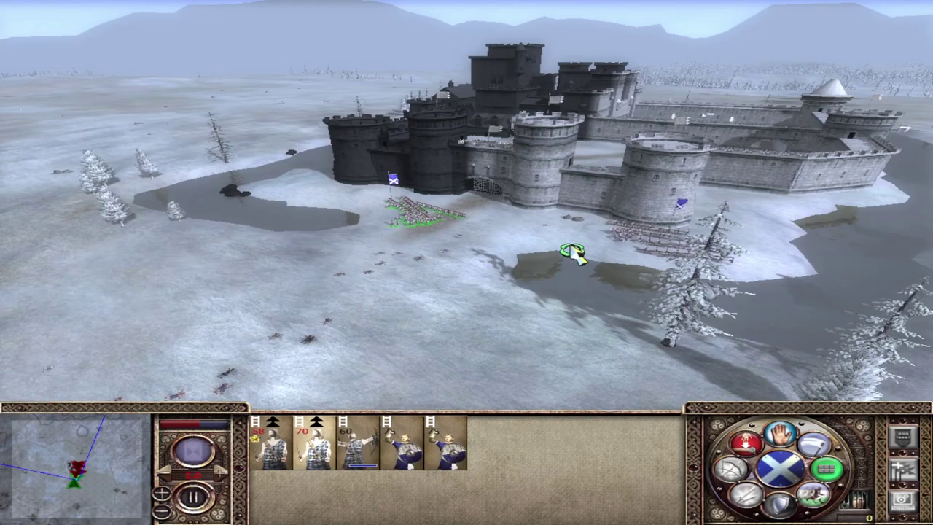
drag(572, 251, 670, 144)
mouse_move(383, 10)
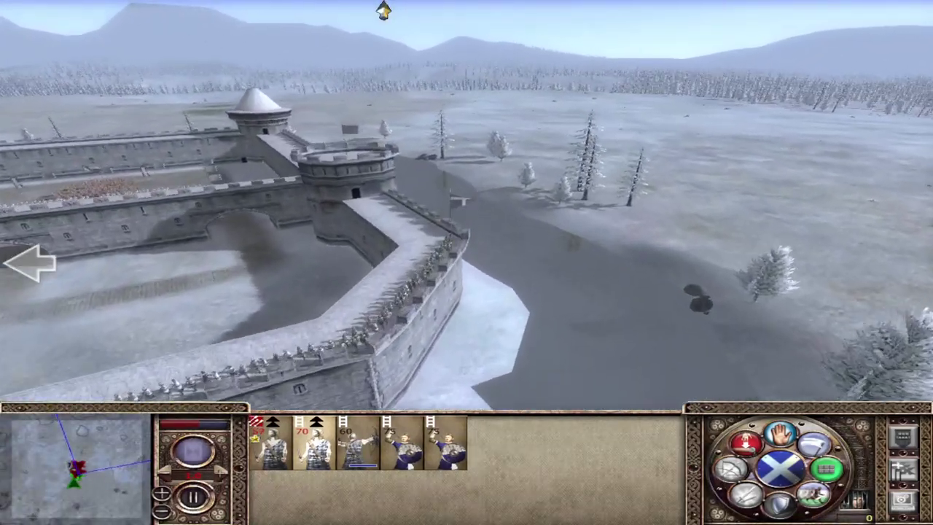
drag(383, 10, 513, 178)
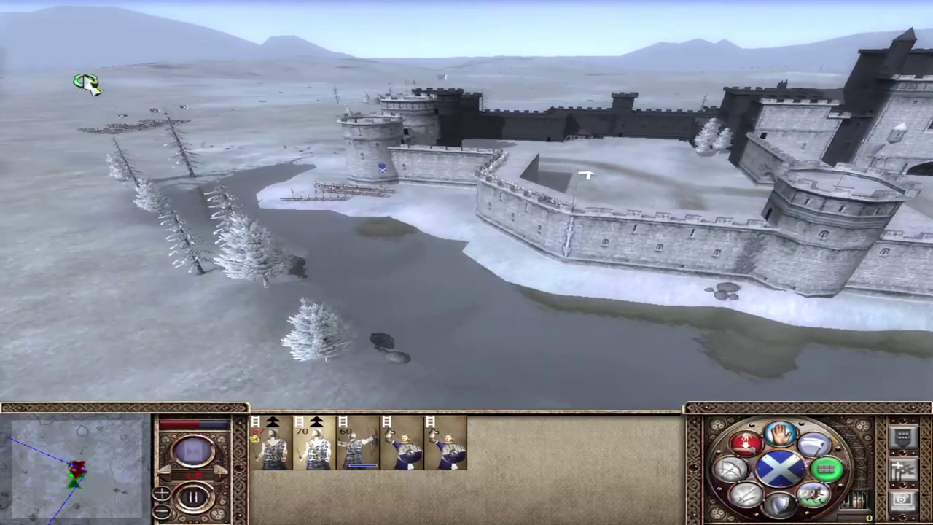
drag(86, 82, 236, 10)
mouse_move(928, 12)
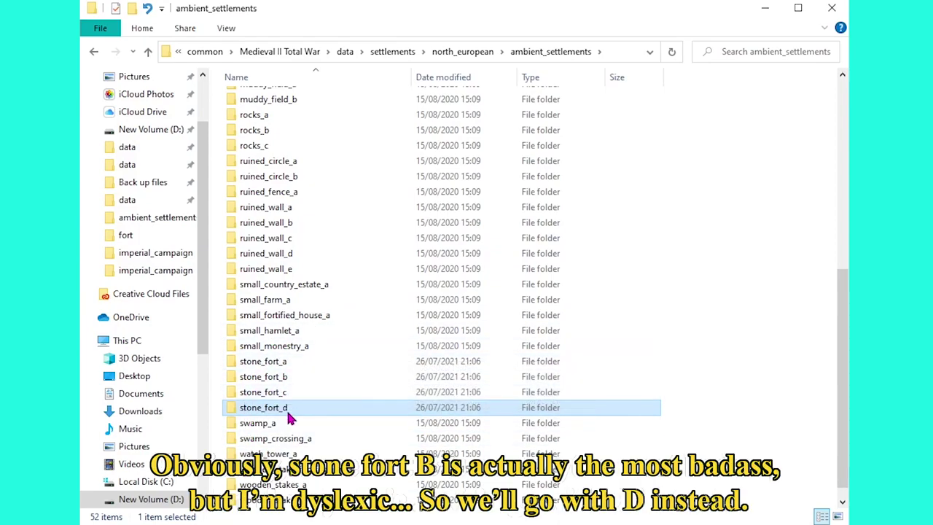
In File Explorer, copy the stone_fort_d folder from ambient_settlements and paste it into the fort folder there
right_click(290, 410)
click(332, 306)
scroll(350, 321, up, 2)
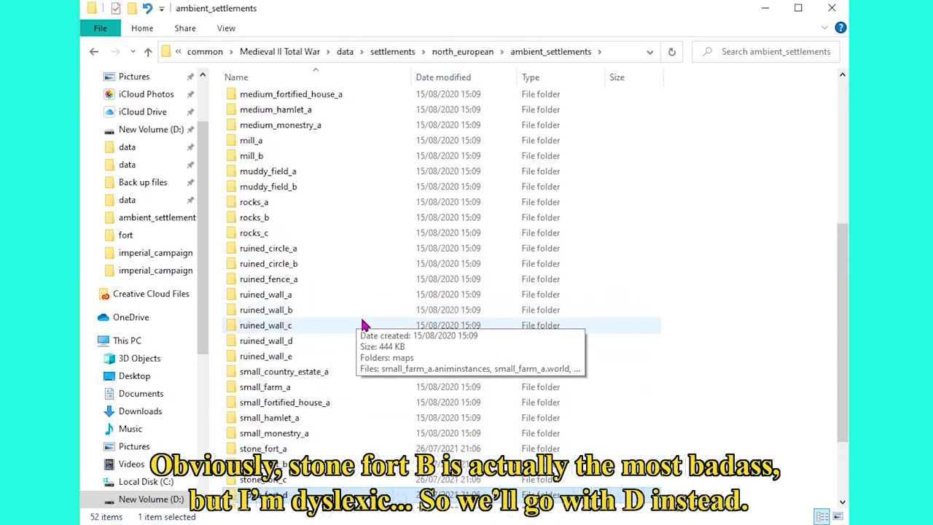
scroll(349, 313, up, 6)
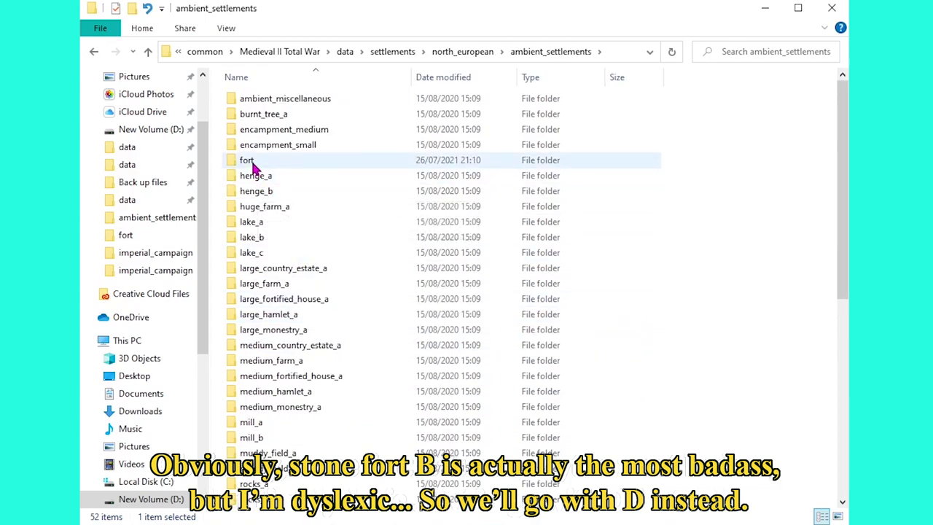
click(254, 162)
double_click(260, 167)
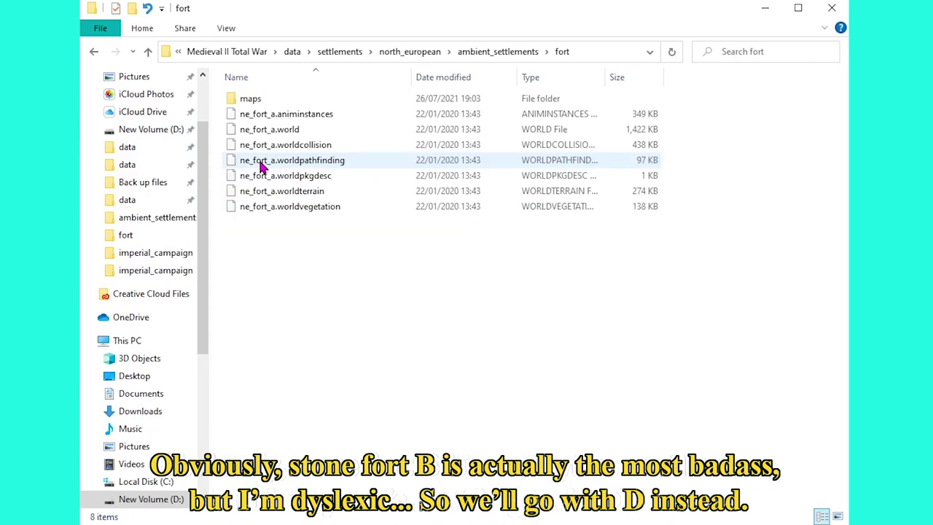
right_click(309, 265)
click(346, 370)
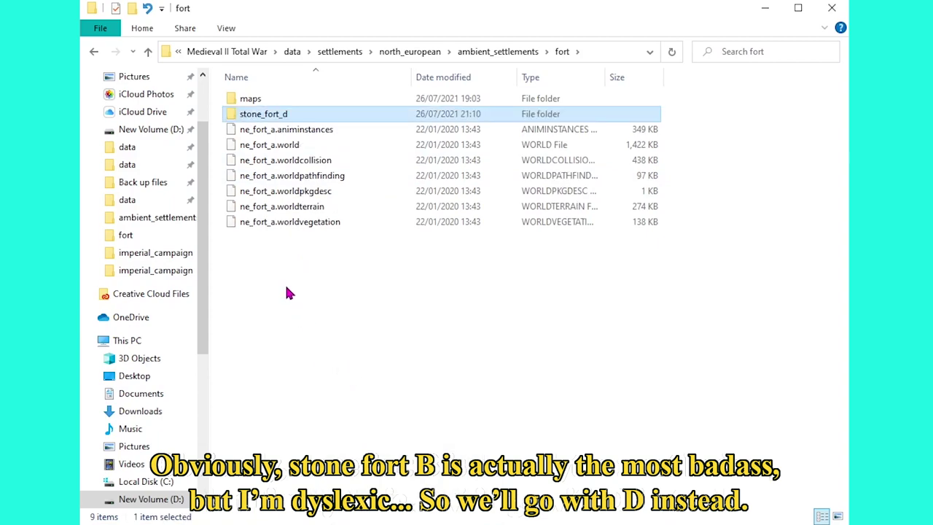
Check the files inside stone_fort_d, then copy the base name ne_fort_a from ne_fort_a.animinstances in the fort folder
double_click(266, 116)
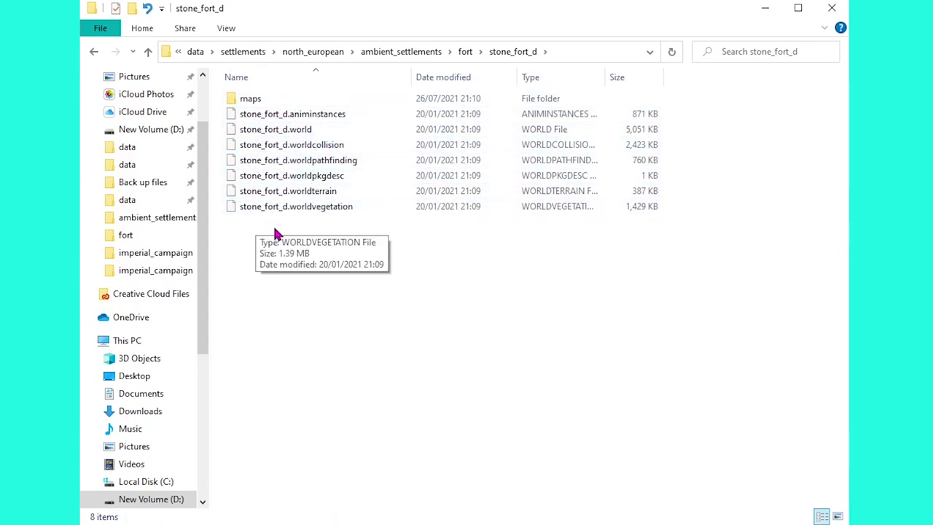
click(467, 54)
click(261, 130)
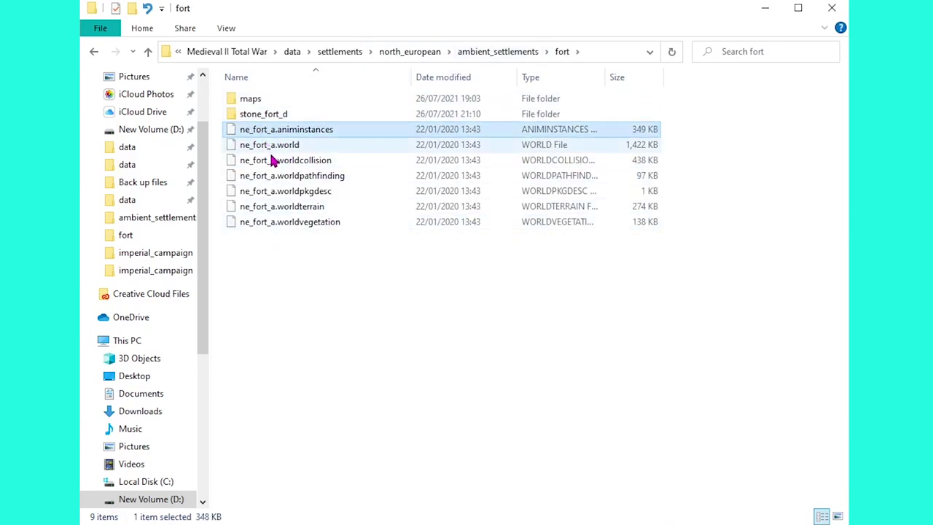
click(251, 130)
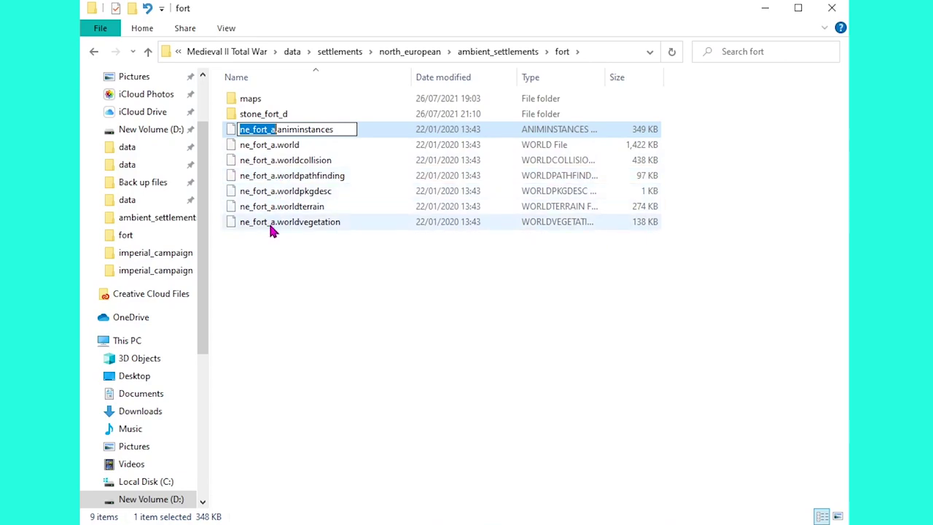
In fort/stone_fort_d, rename the .animinstances and .world files with the base name ne_fort_a
click(270, 116)
double_click(271, 116)
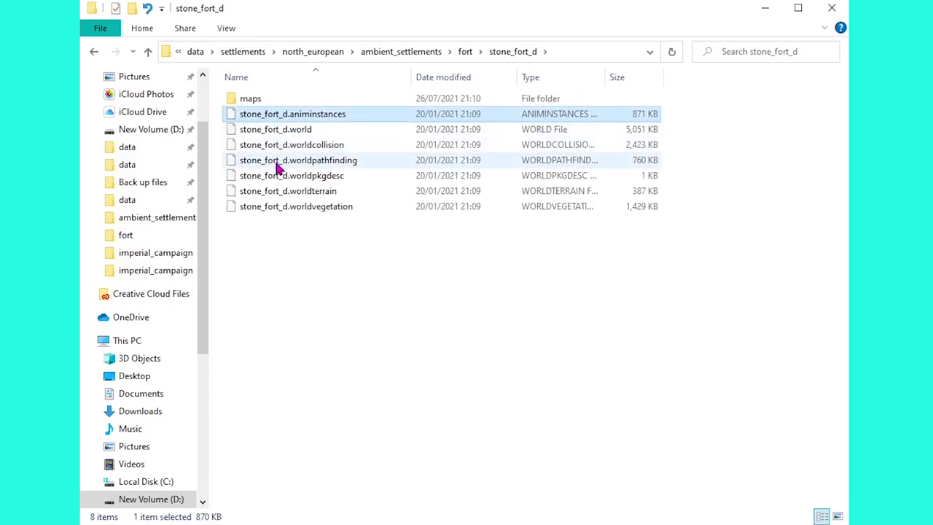
key(F2)
text(ne_fort_a)
click(271, 131)
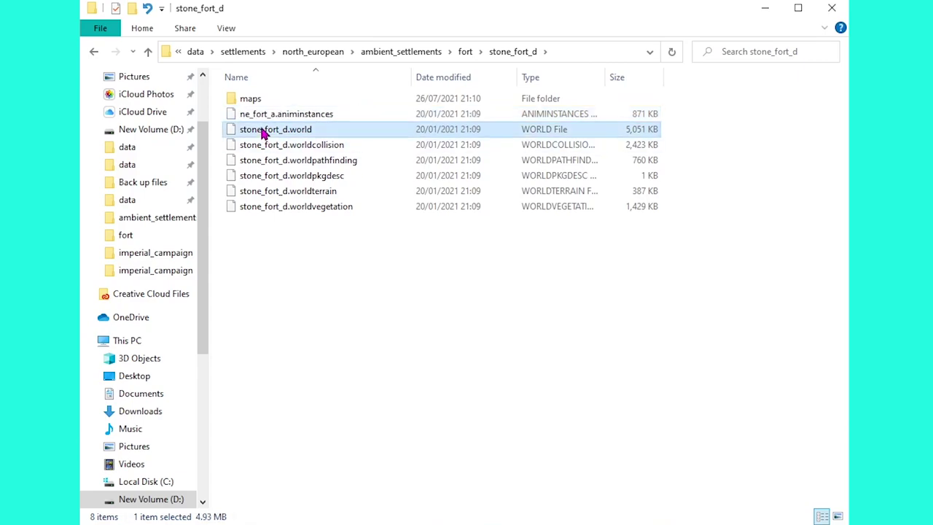
key(F2)
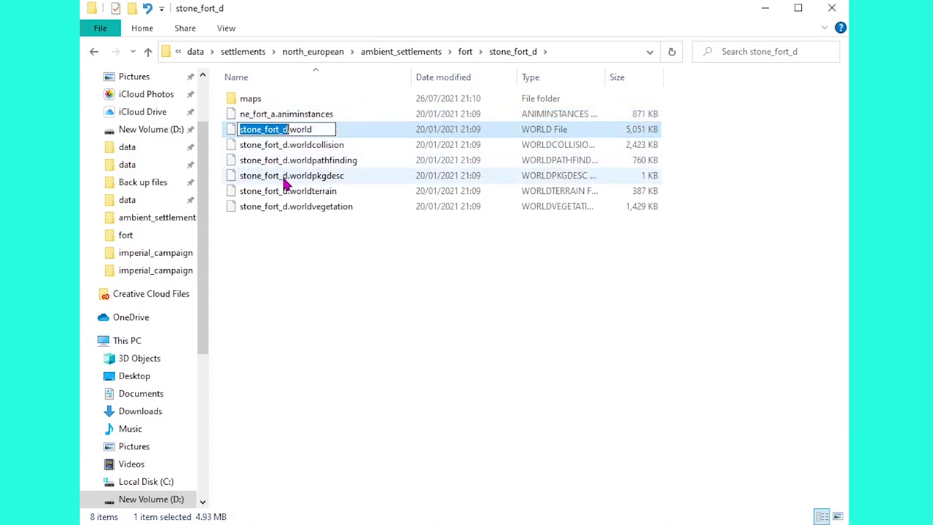
text(ne_fort_a)
Rename the .worldcollision, .worldpathfinding and .worldpkgdesc files in stone_fort_d with the base name ne_fort_a
click(260, 149)
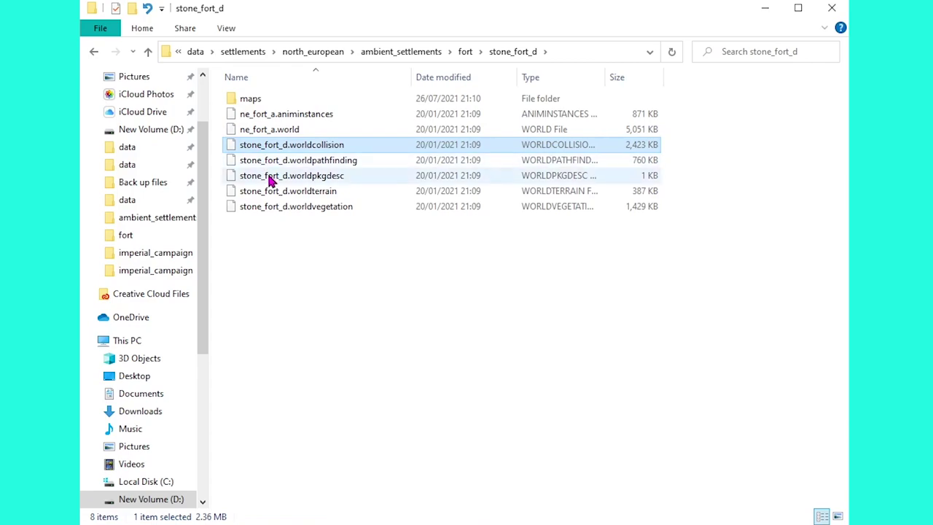
key(F2)
text(ne_fort_a)
click(263, 163)
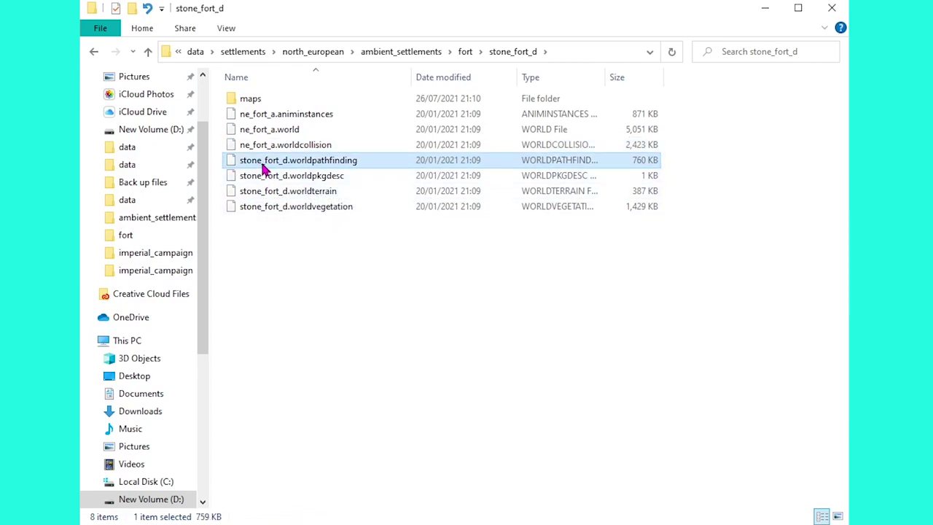
key(F2)
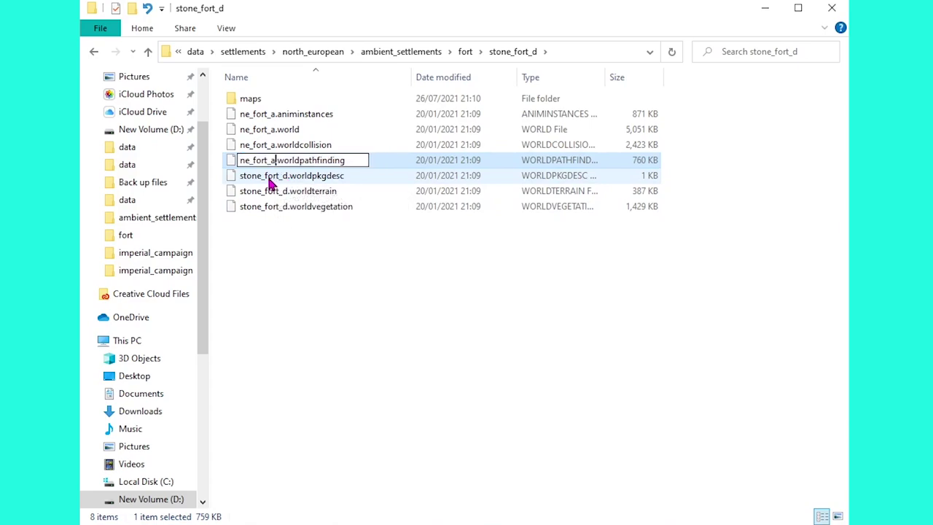
click(267, 181)
key(F2)
key(ctrl+v)
Rename the remaining .worldterrain and .worldvegetation files in stone_fort_d with the base name ne_fort_a
click(270, 194)
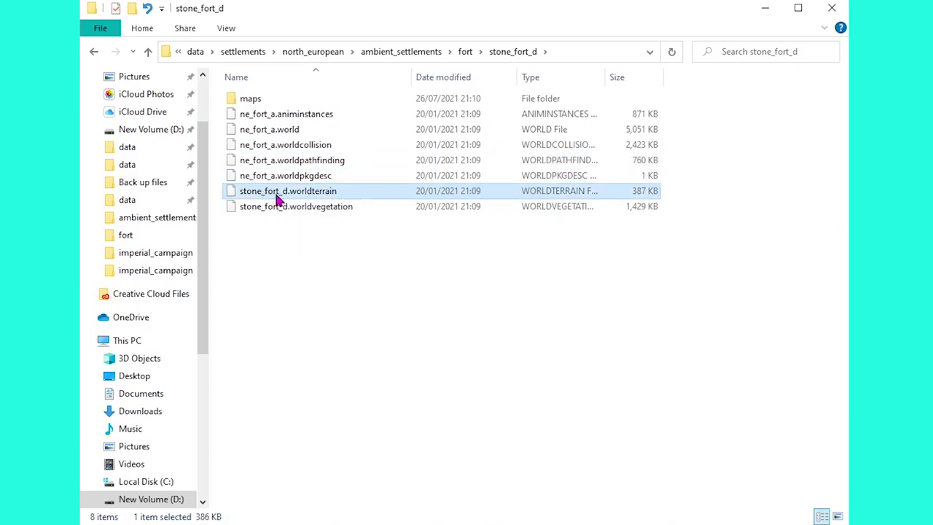
key(F2)
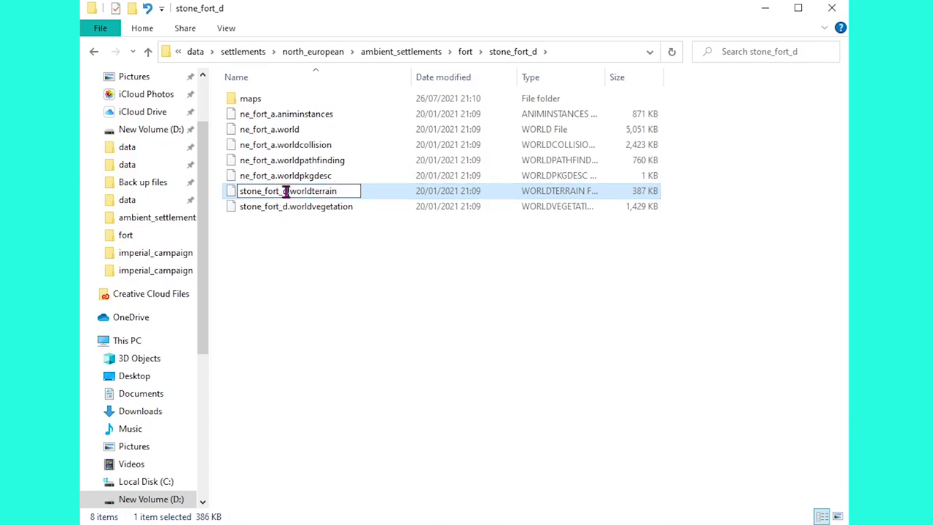
key(ctrl+v)
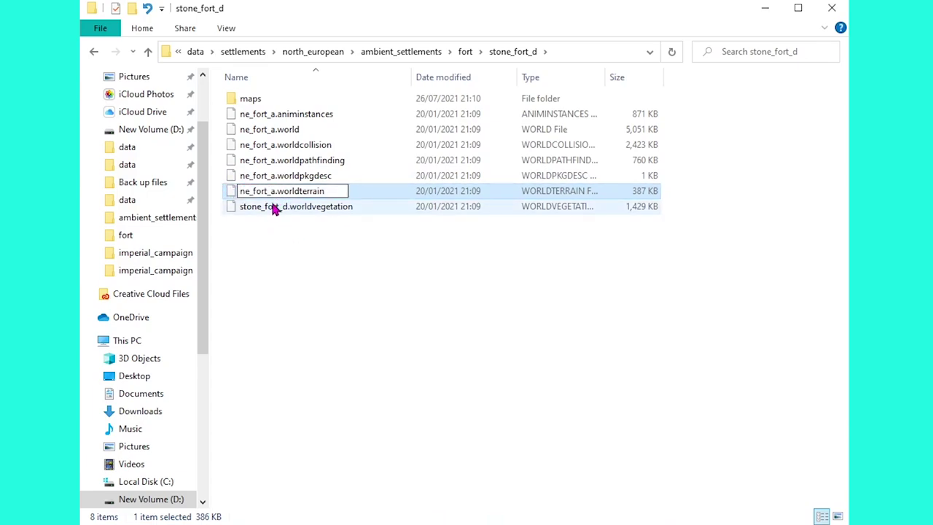
click(281, 209)
key(F2)
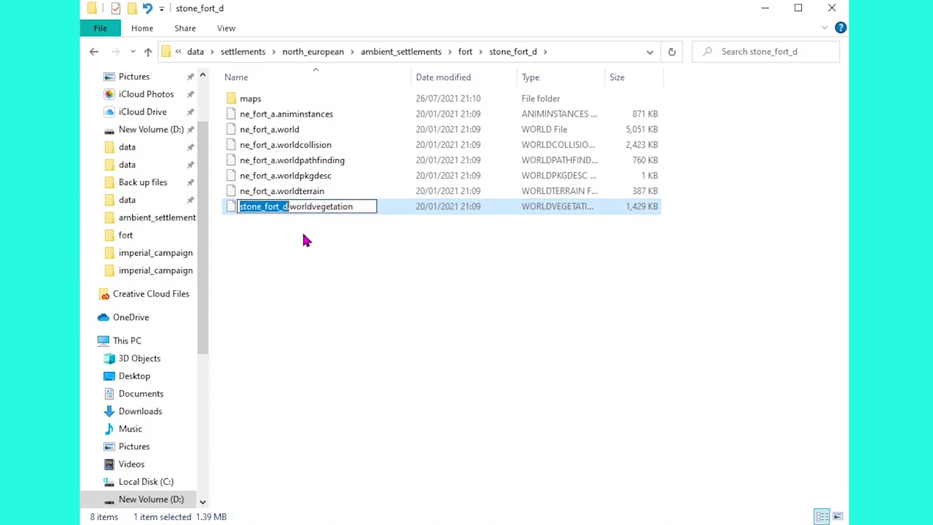
key(ctrl+v)
click(328, 233)
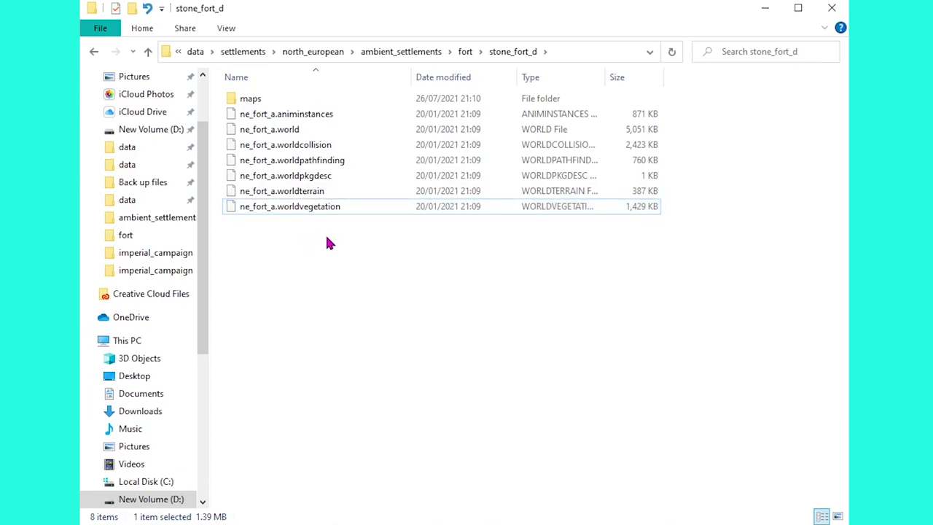
Replace the original ne_fort_a files in the fort folder with the seven renamed files moved out of stone_fort_d
drag(333, 235, 295, 120)
right_click(313, 122)
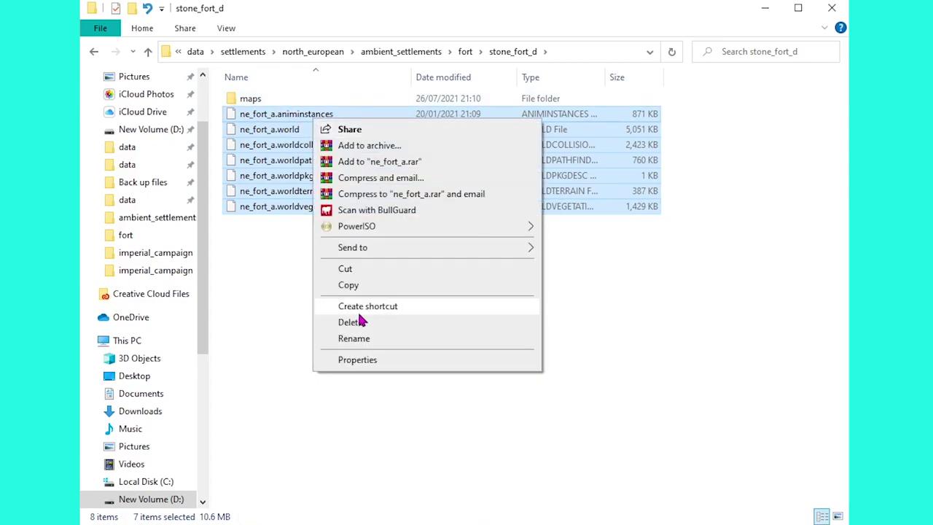
click(350, 266)
click(465, 51)
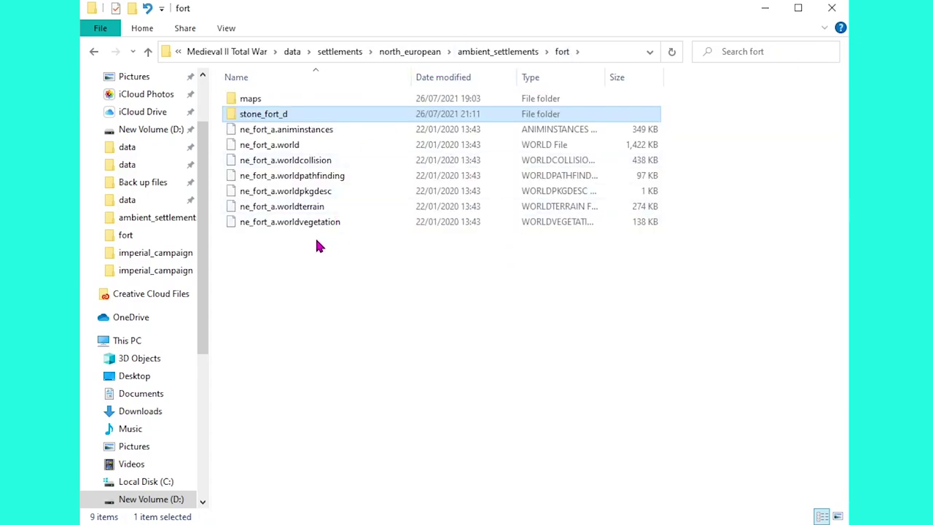
drag(327, 244, 252, 142)
key(Delete)
right_click(310, 184)
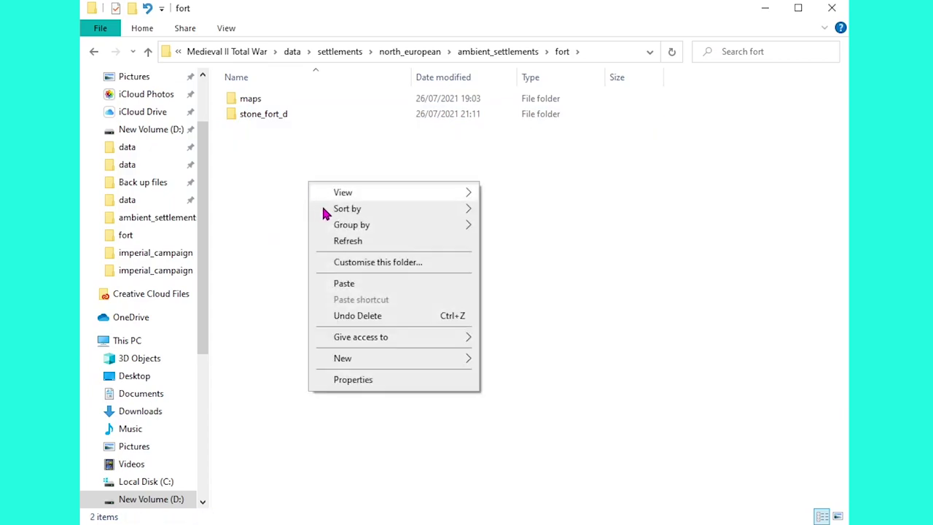
click(344, 283)
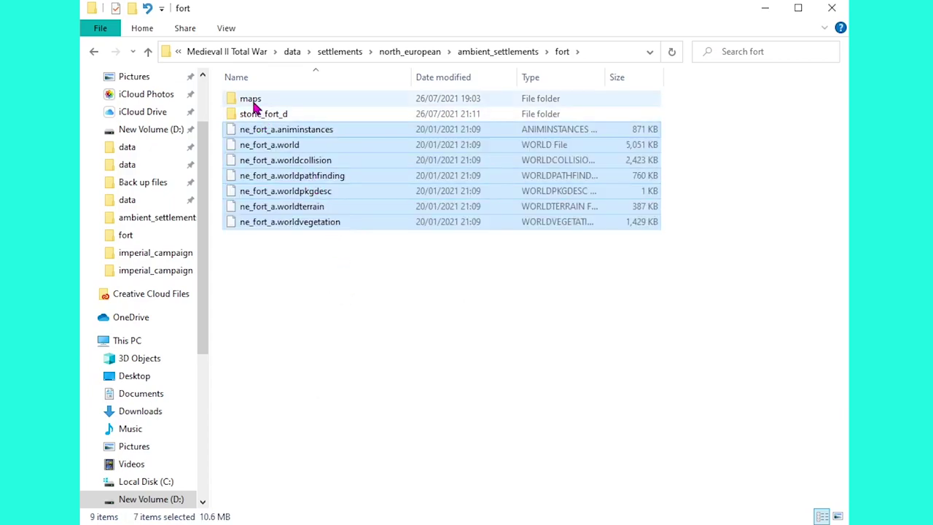
In fort/maps/overlays, copy the base name ne_fort_farm1 from the first farm texture file
double_click(255, 100)
double_click(262, 101)
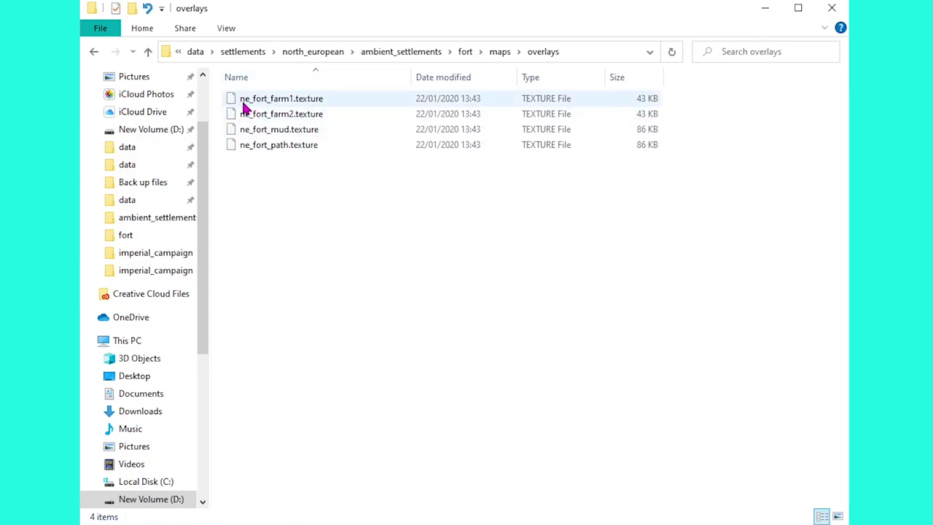
click(274, 102)
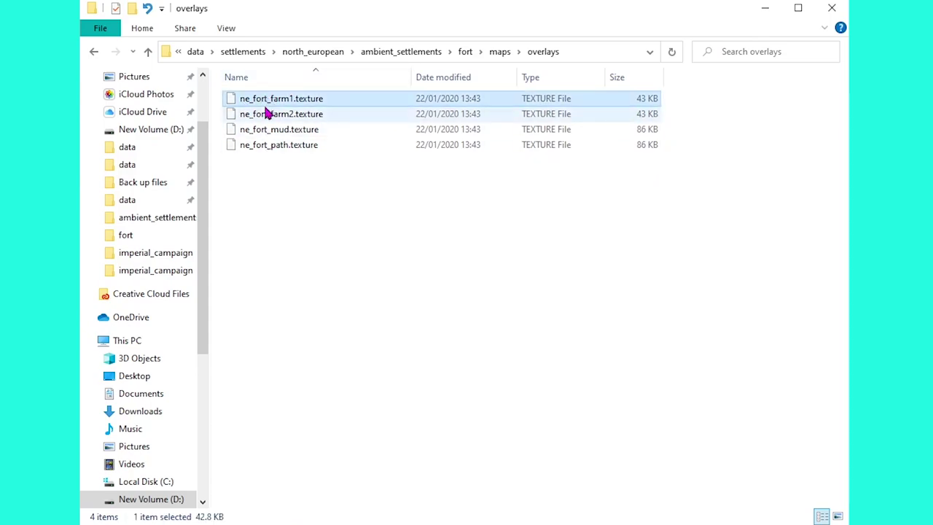
click(251, 100)
key(ctrl+c)
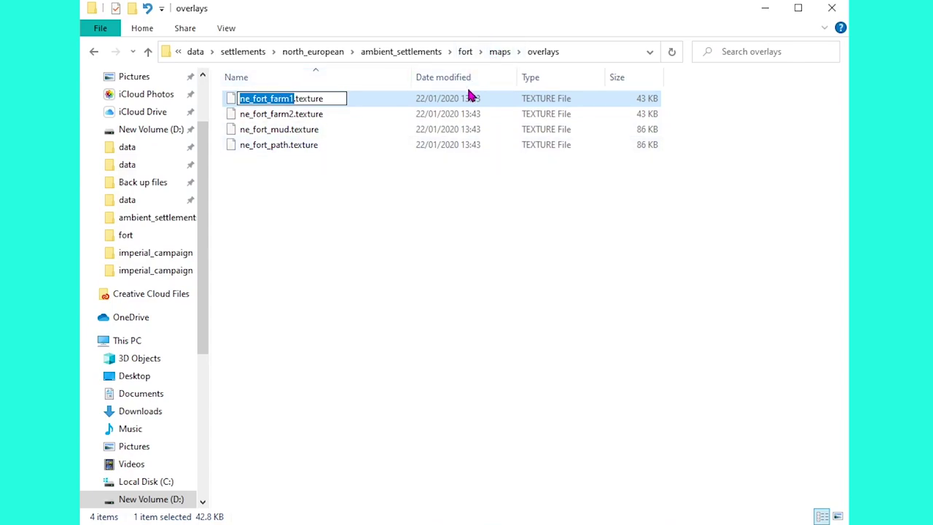
In fort/stone_fort_d/maps/overlays, rename stone_fort_d_farm_1_mask.texture as ne_fort_farm1.texture
click(500, 52)
click(464, 52)
double_click(284, 116)
double_click(248, 99)
double_click(270, 102)
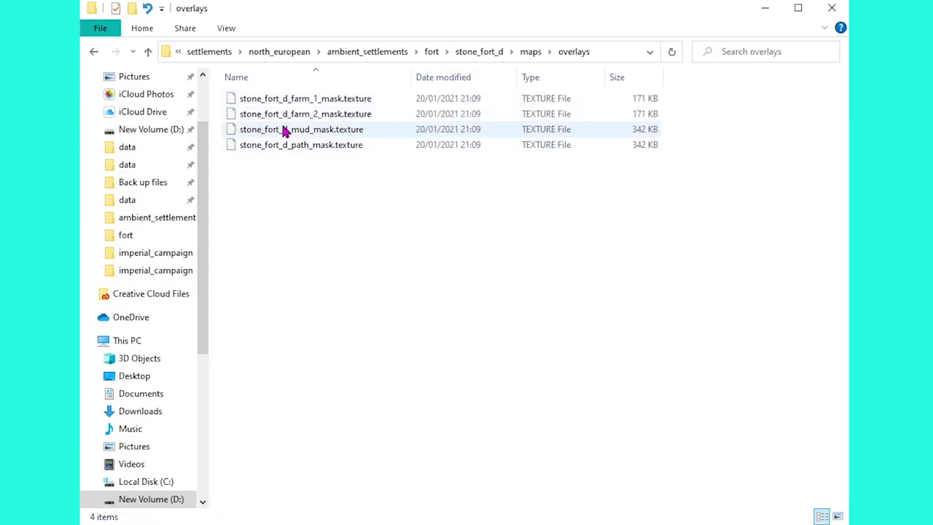
click(284, 99)
click(272, 100)
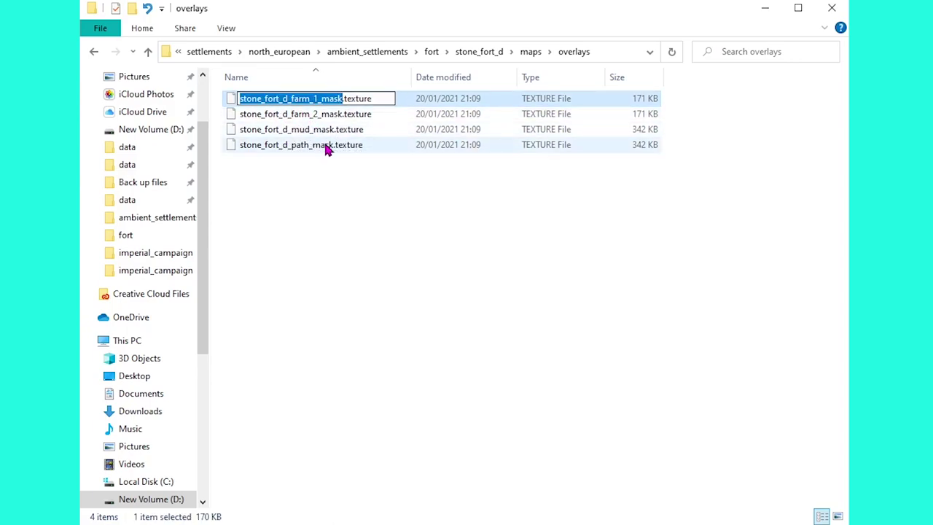
text(stone_fort_farm1)
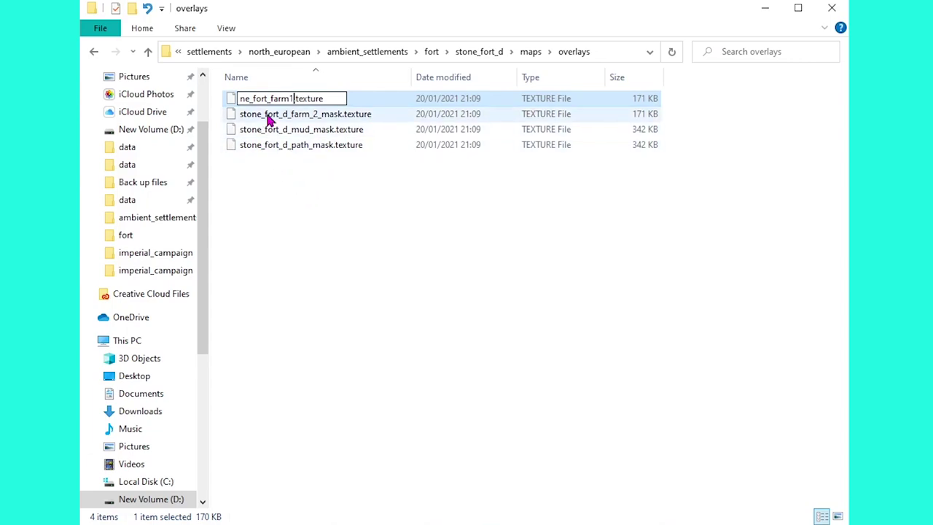
In fort/stone_fort_d/maps/overlays, rename stone_fort_d_farm_2_mask.texture as ne_fort_farm2.texture
click(271, 119)
key(F2)
key(ctrl+v)
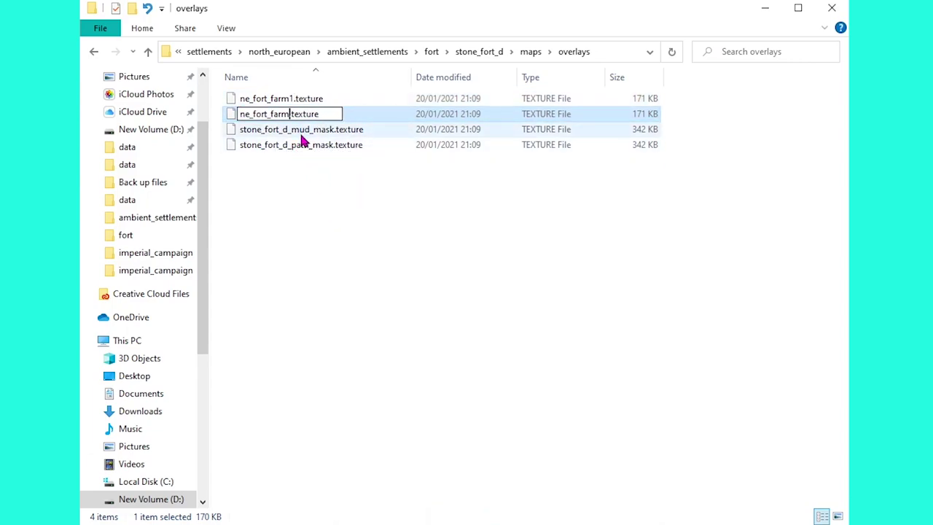
text(2)
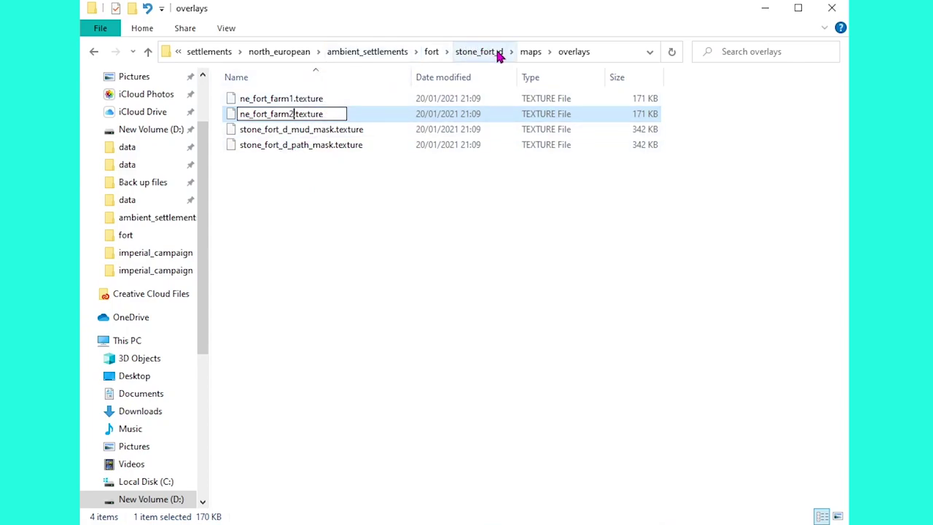
In the original fort/maps/overlays folder, copy the base name ne_fort_mud from the mud texture file
click(526, 53)
click(502, 55)
click(464, 52)
click(254, 104)
double_click(253, 105)
double_click(258, 99)
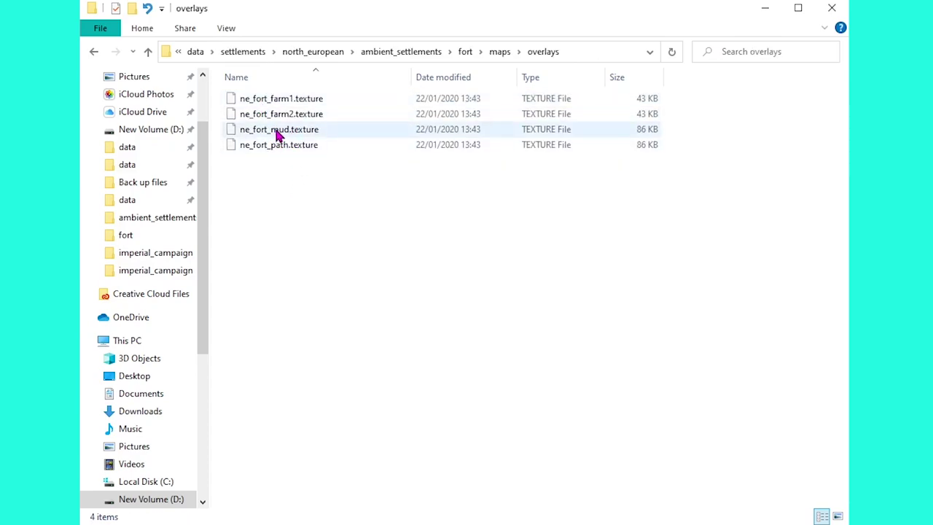
click(278, 134)
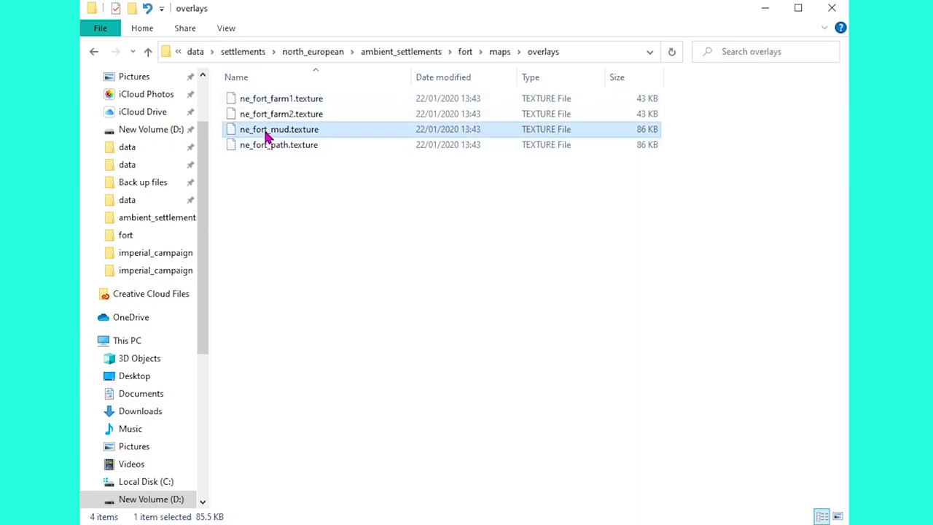
click(268, 137)
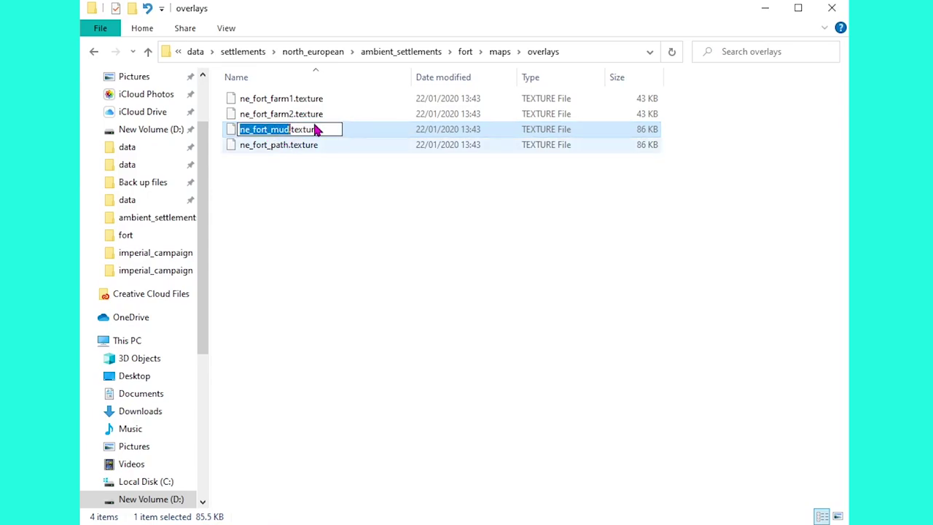
In fort/stone_fort_d/maps/overlays, rename stone_fort_d_mud_mask.texture as ne_fort_mud.texture
click(499, 52)
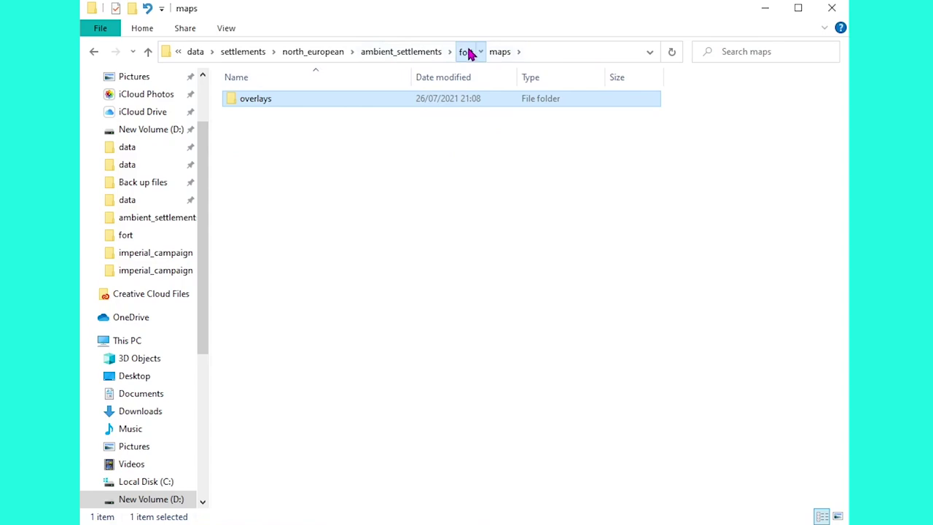
click(467, 52)
double_click(285, 113)
double_click(254, 102)
double_click(257, 104)
click(285, 132)
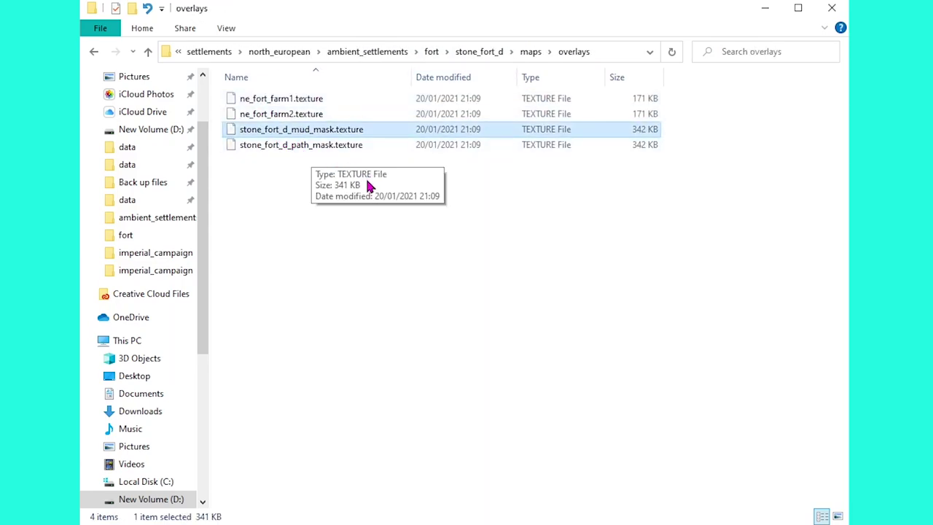
key(F2)
text(ne_fort_mud.texture)
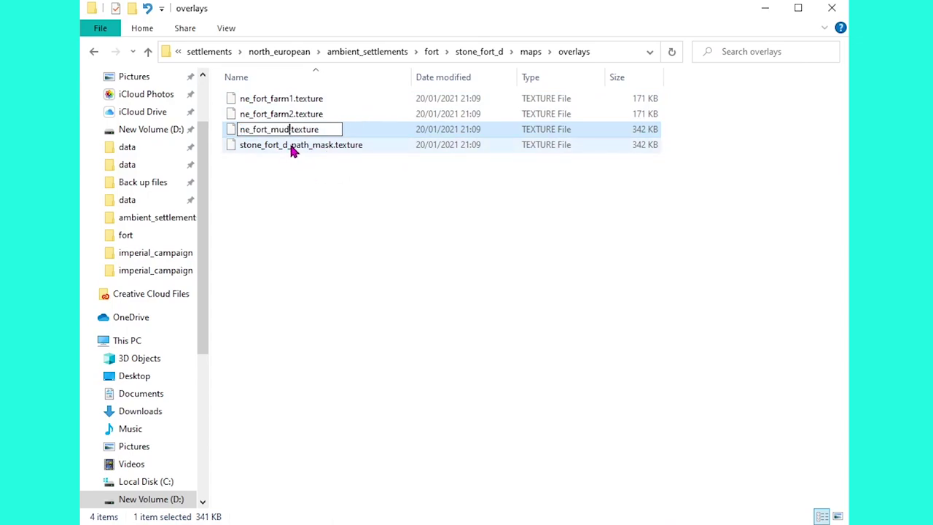
Rename stone_fort_d_path_mask.texture in the same overlays folder as ne_fort_path.texture
click(291, 148)
key(F2)
text(ne_fort_mud)
key(BackSpace)
key(BackSpace)
key(BackSpace)
text(path)
key(Return)
Replace the original maps folder in fort with the one moved out of stone_fort_d, and delete the emptied stone_fort_d folder
click(530, 50)
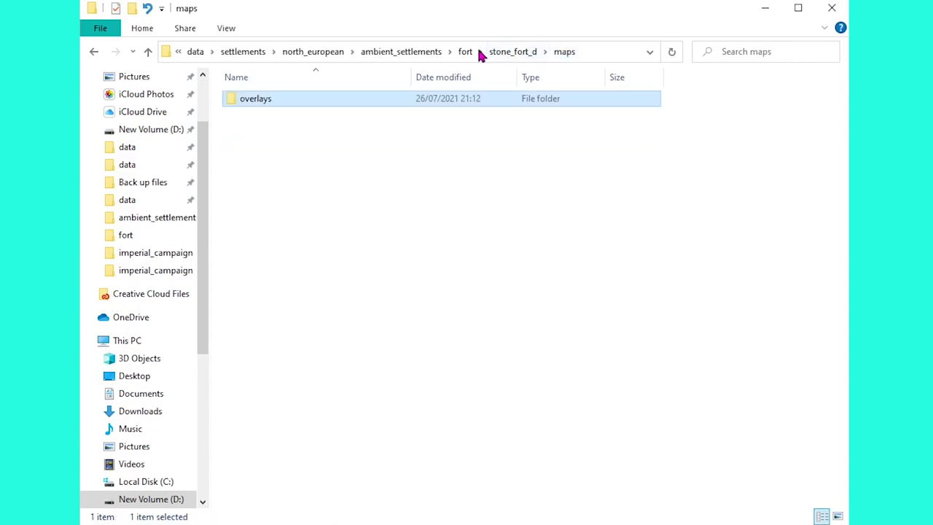
click(465, 51)
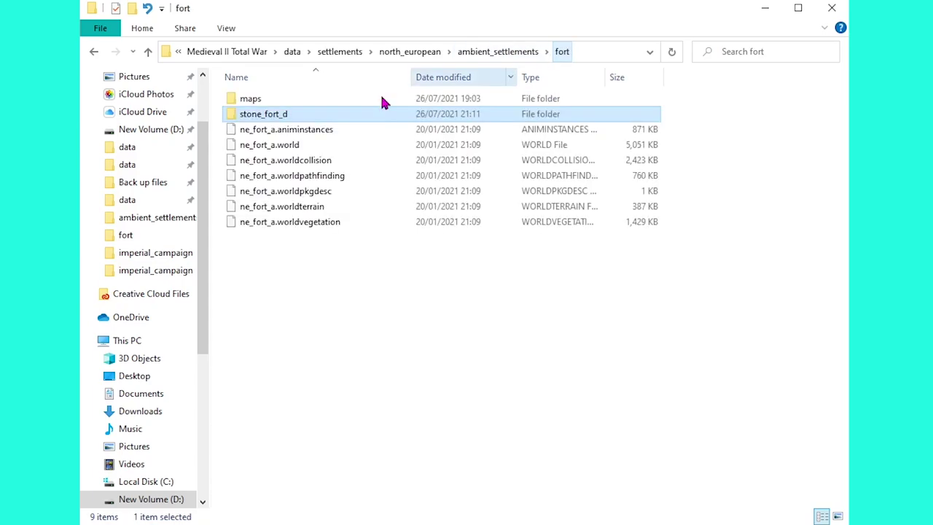
click(265, 97)
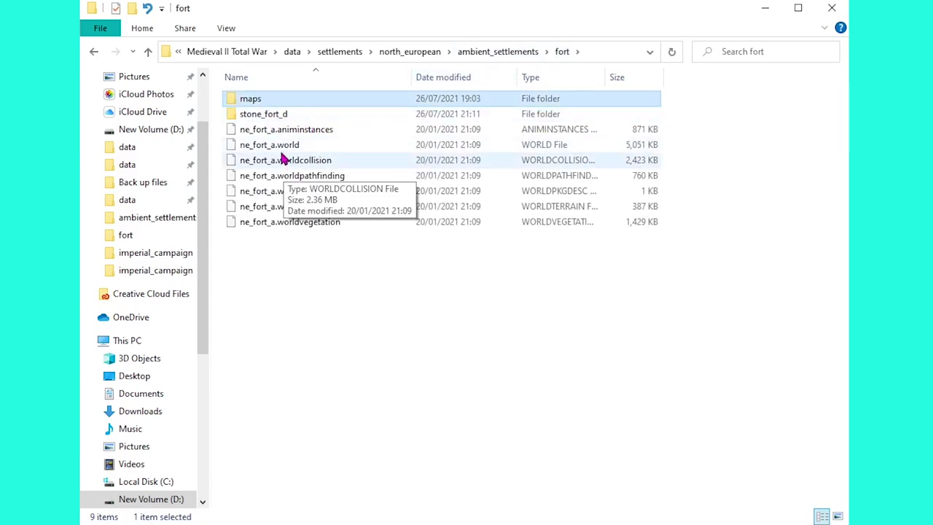
key(Delete)
double_click(268, 102)
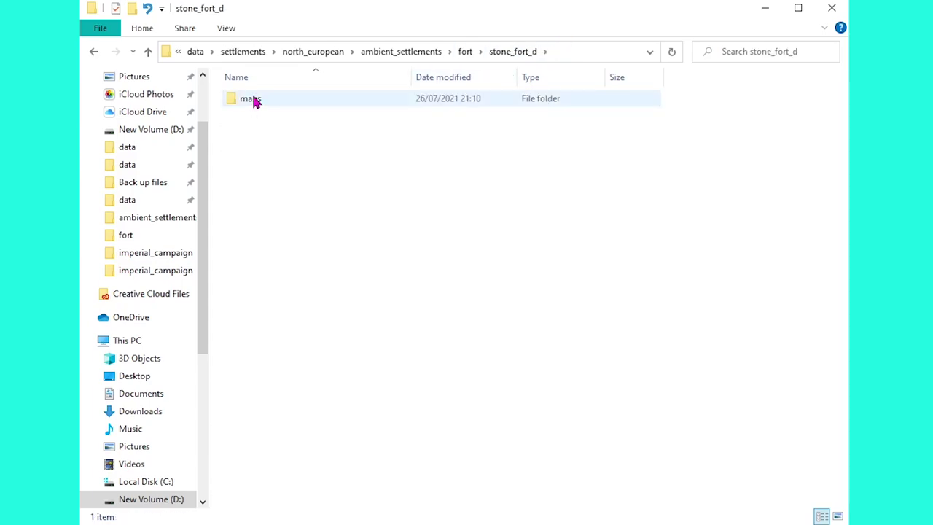
drag(256, 102, 469, 57)
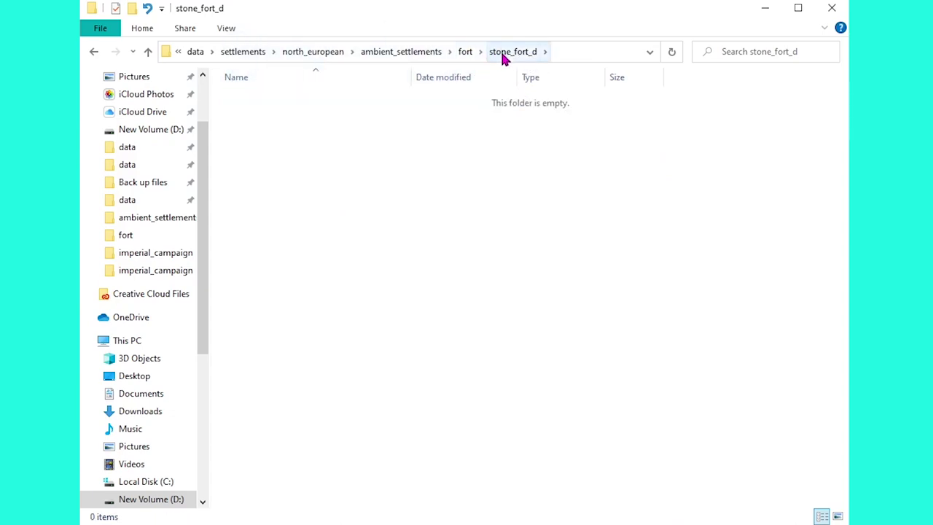
key(alt+Up)
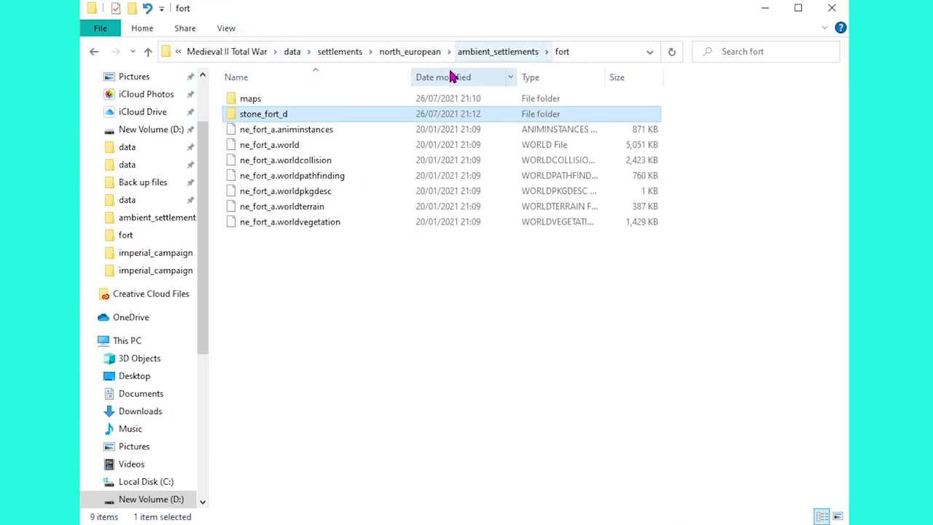
key(Delete)
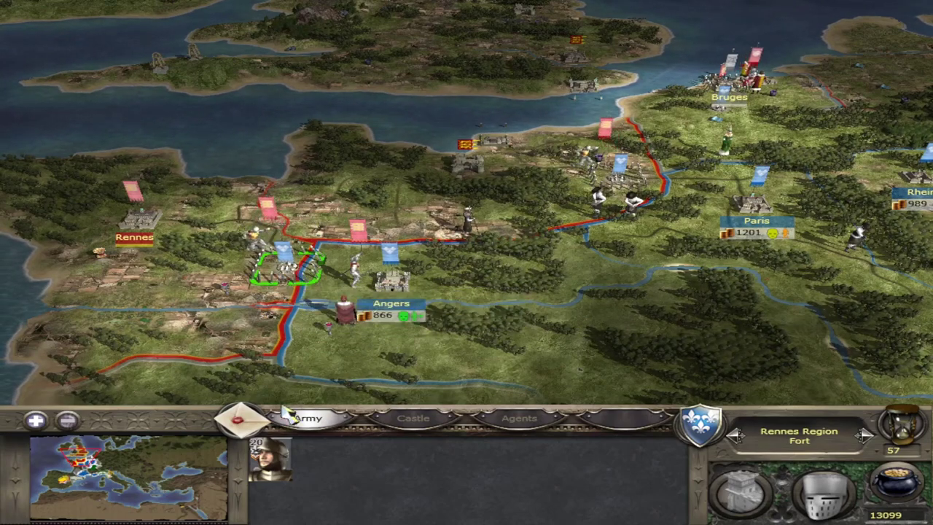
In the Medieval II campaign, fight the English army from the Rennes Region fort and examine the fort on the battle map
right_click(258, 204)
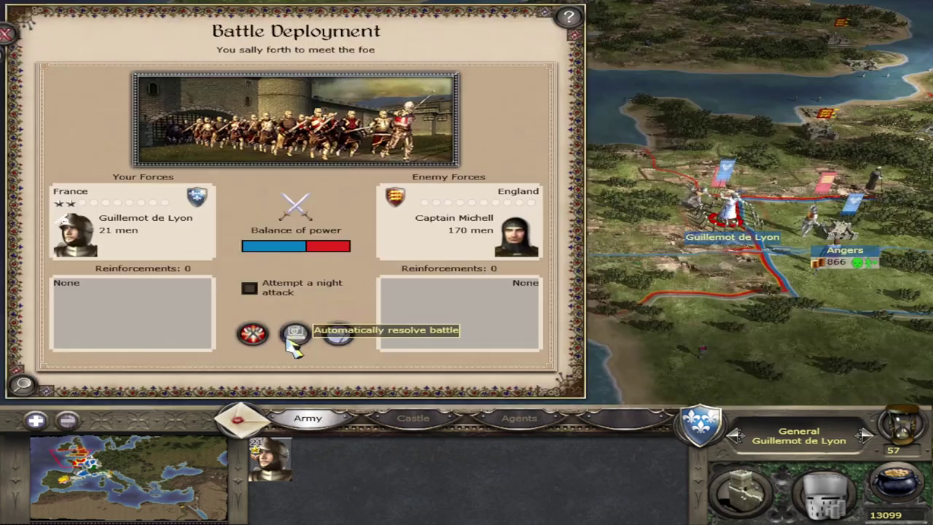
click(253, 333)
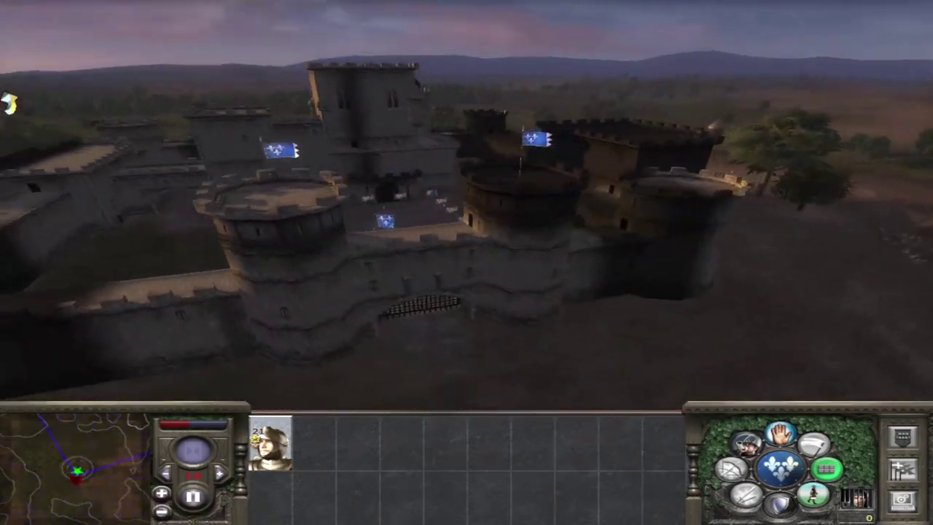
mouse_move(631, 514)
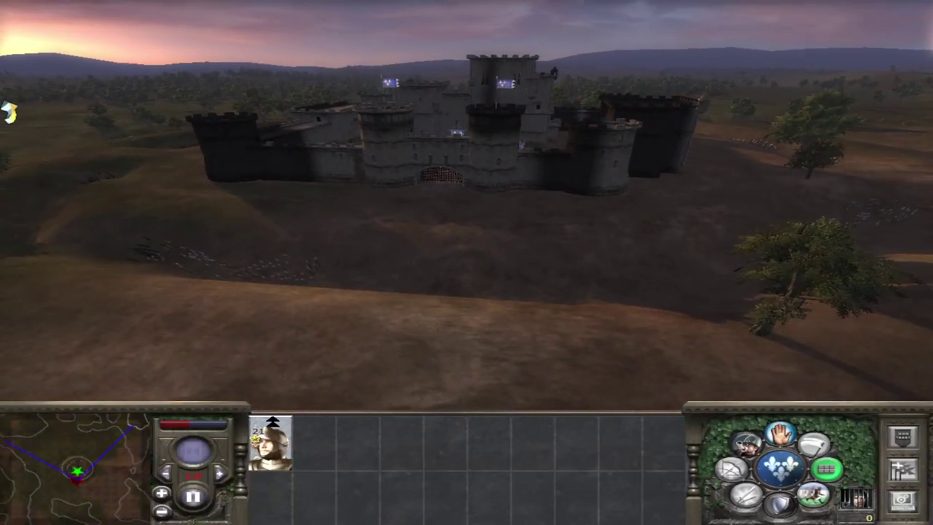
mouse_move(8, 108)
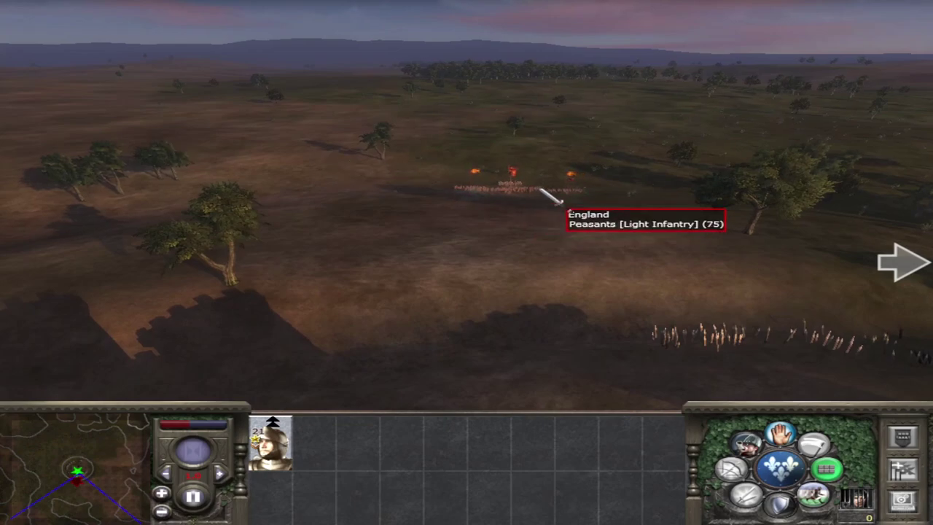
mouse_move(916, 146)
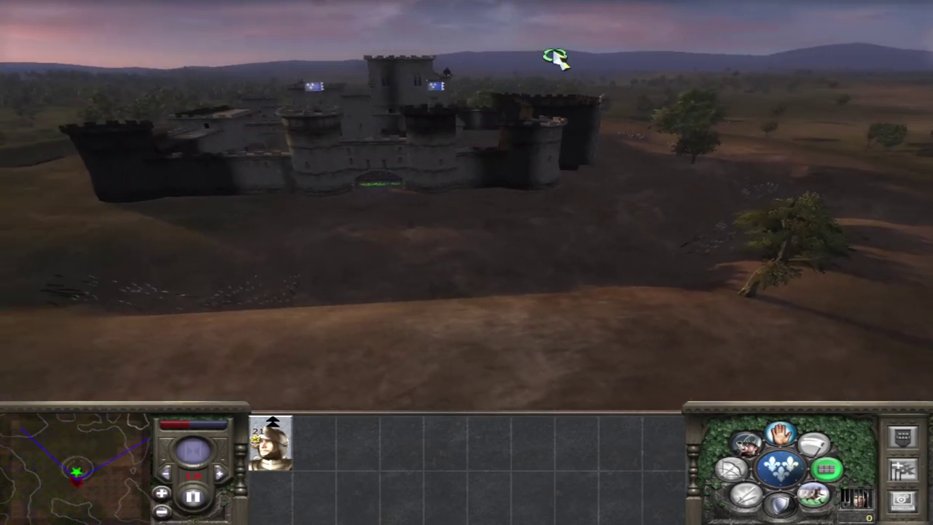
mouse_move(146, 8)
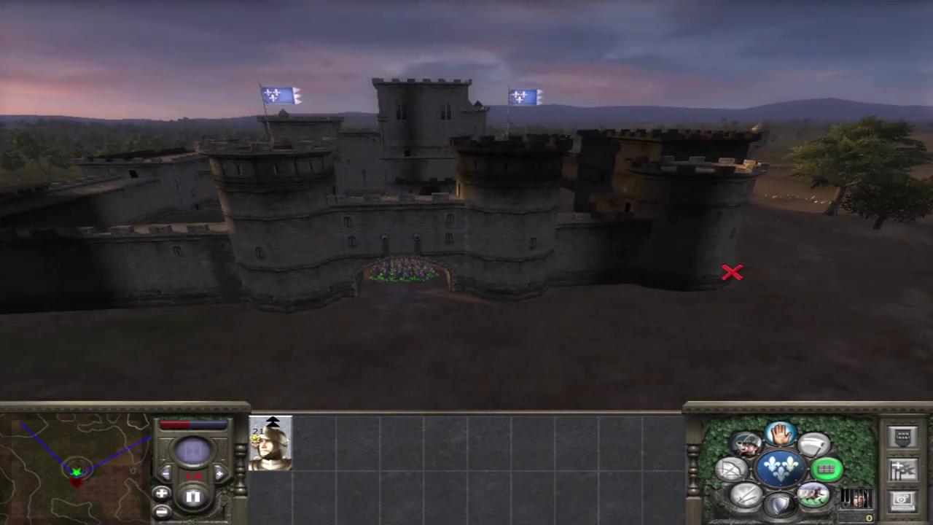
mouse_move(922, 233)
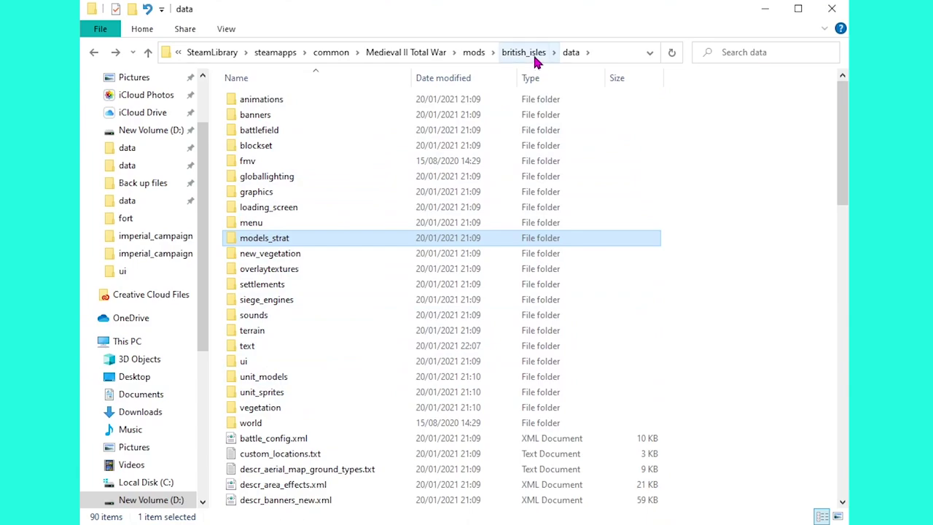
In mods/british_isles/data/models_strat/residences, copy ne_fort.cas, ne_fort_buildings.cas and ne_fort_walls.cas
double_click(260, 243)
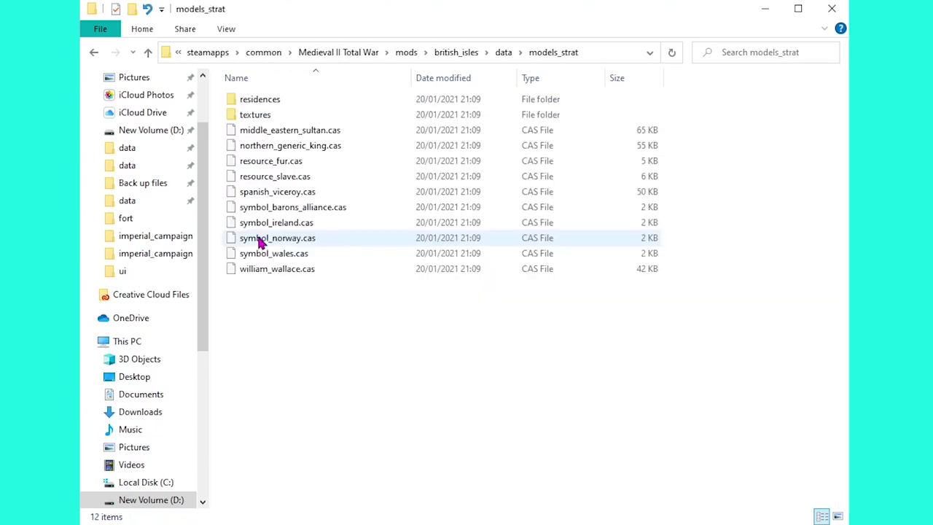
double_click(269, 100)
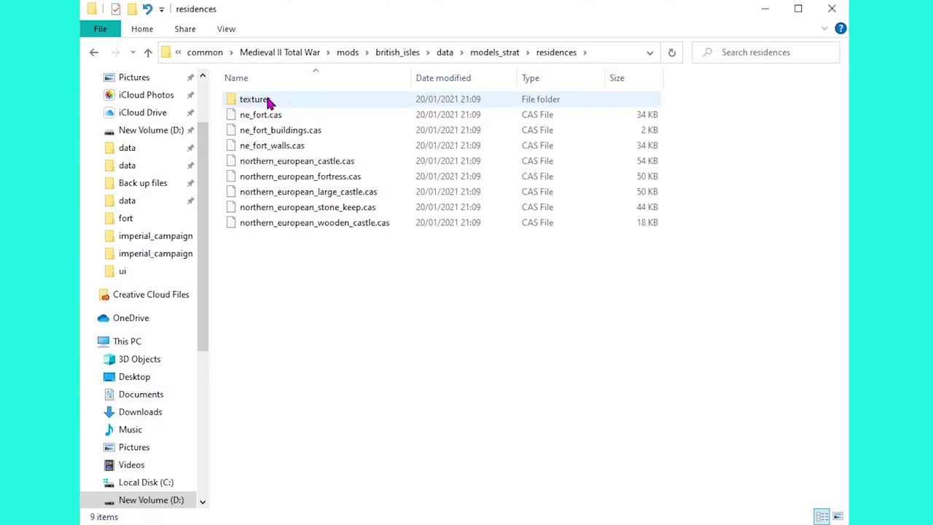
click(266, 116)
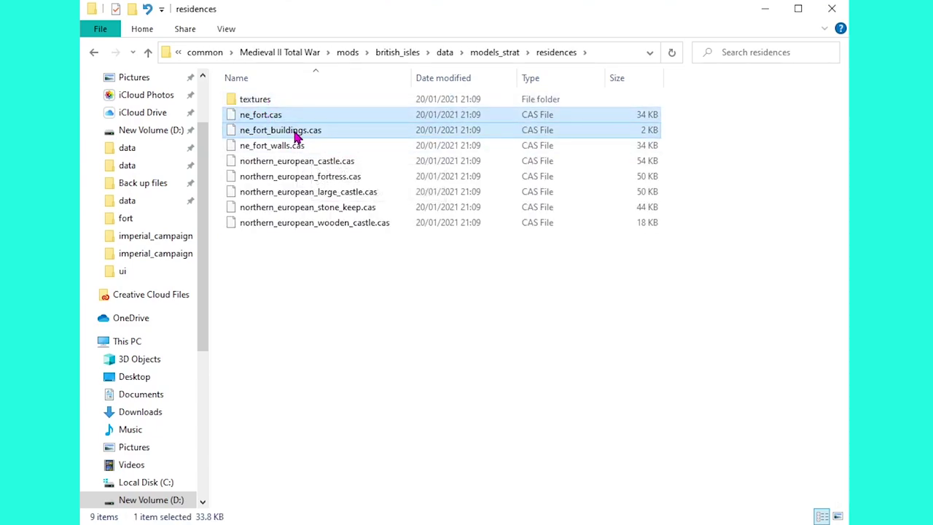
shift+click(298, 146)
right_click(343, 135)
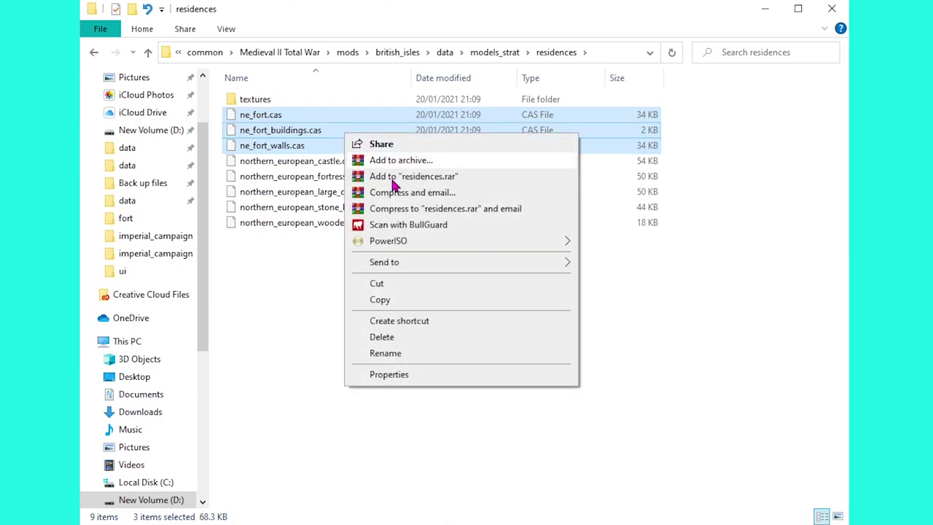
click(403, 301)
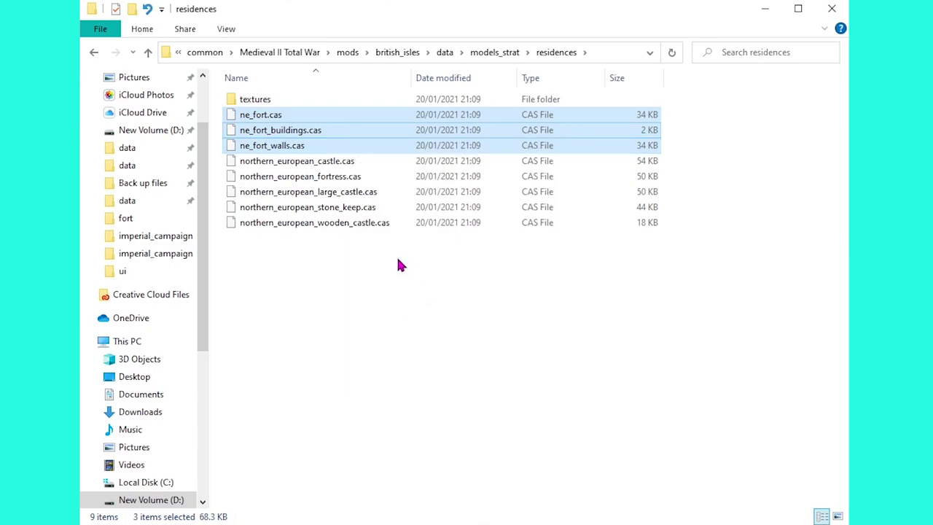
Paste the three copied fort models into Medieval II Total War/data/models_strat/residences, replacing the existing files
click(276, 54)
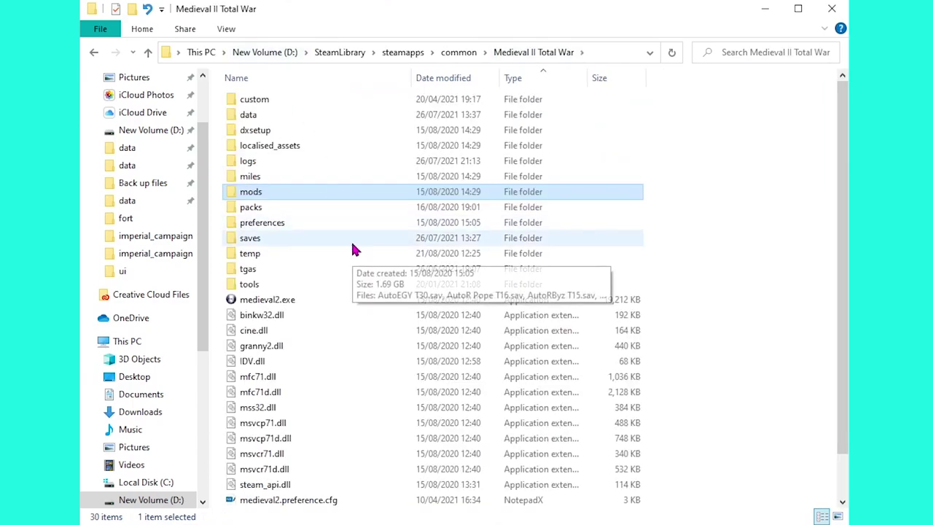
double_click(249, 115)
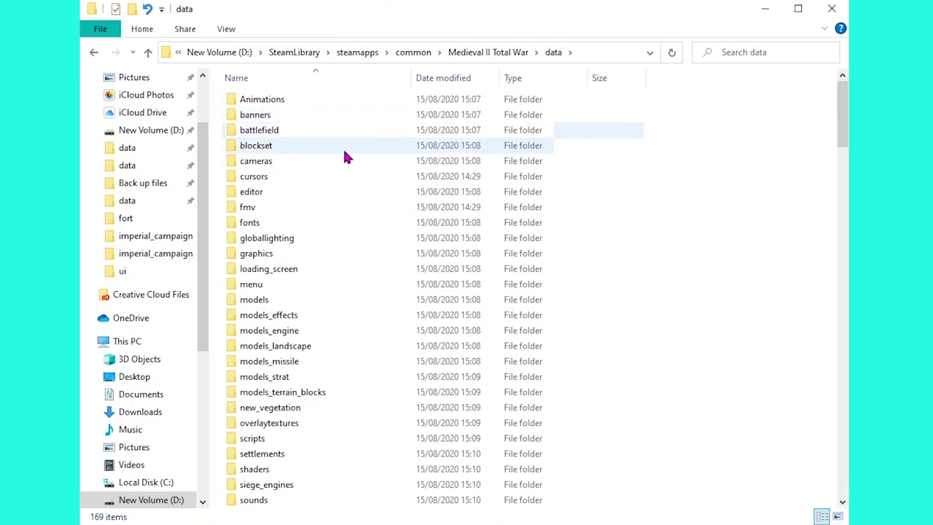
double_click(270, 380)
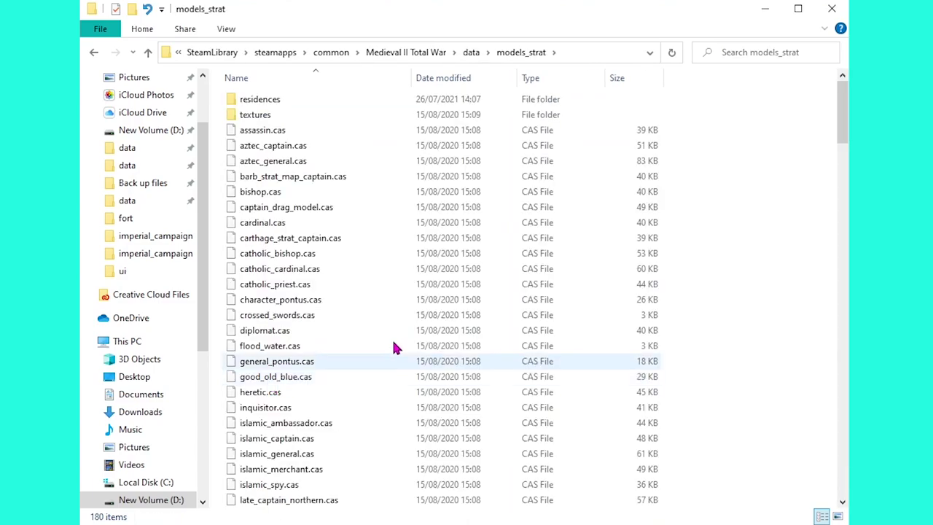
double_click(271, 102)
right_click(679, 271)
click(707, 375)
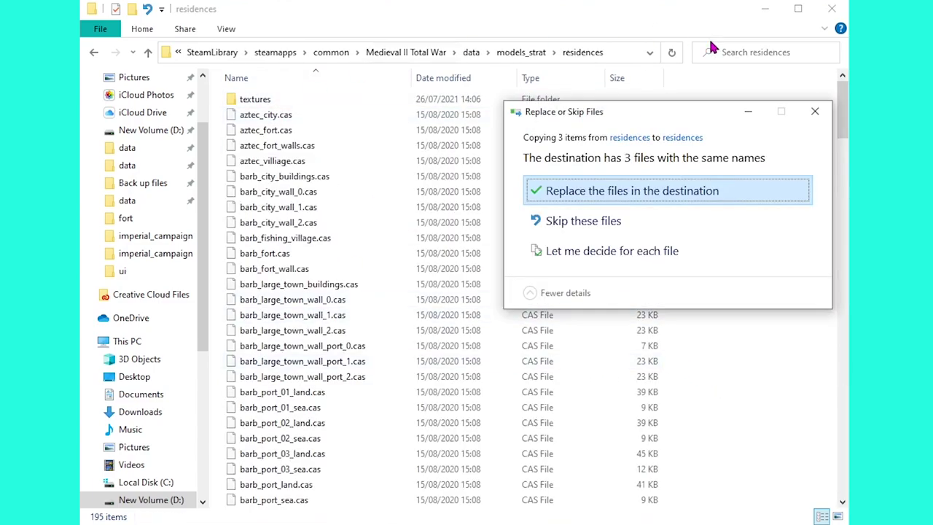
click(609, 192)
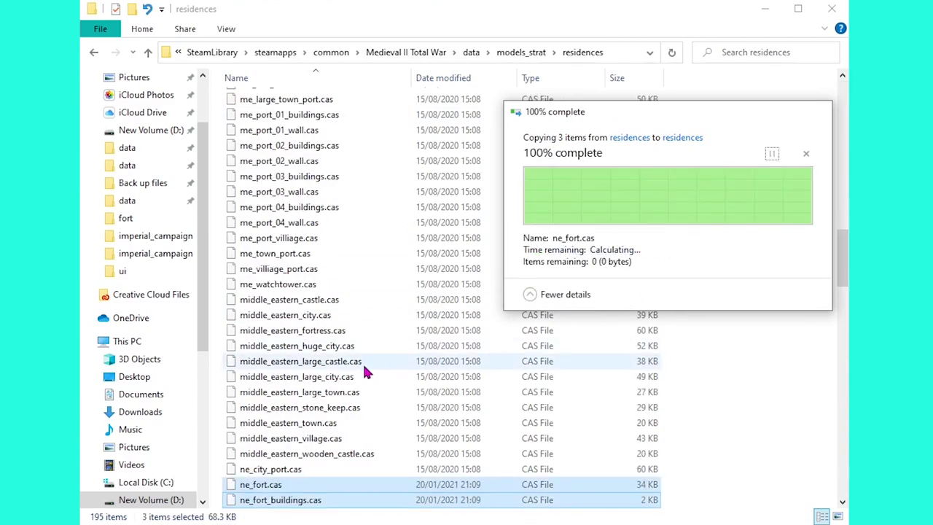
scroll(337, 418, down, 2)
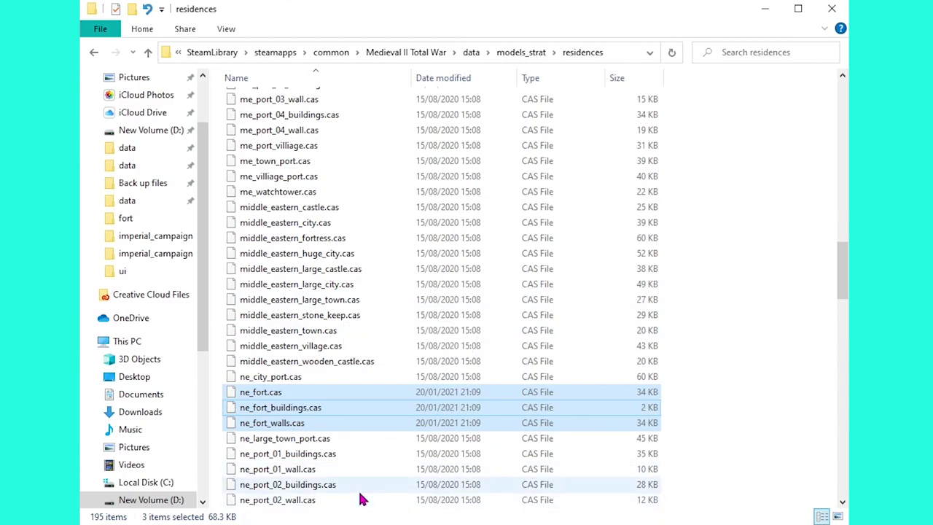
scroll(362, 499, down, 1)
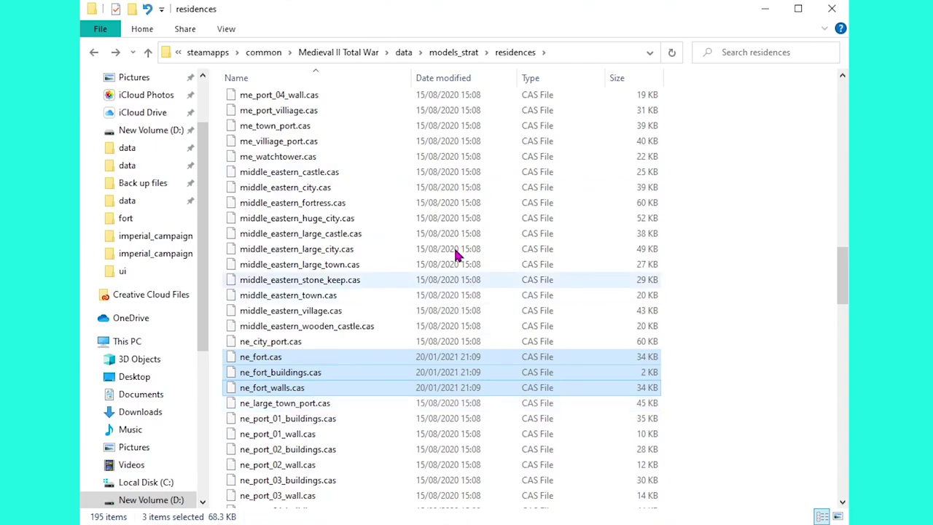
Go to Medieval II Total War/data/ui/northern_european and locate the #fort.tga image
click(404, 55)
scroll(336, 350, down, 5)
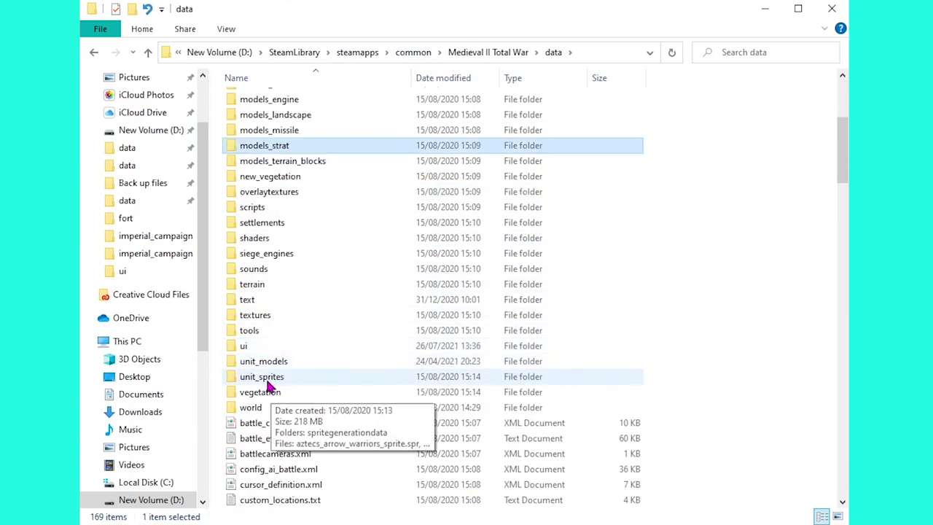
double_click(248, 347)
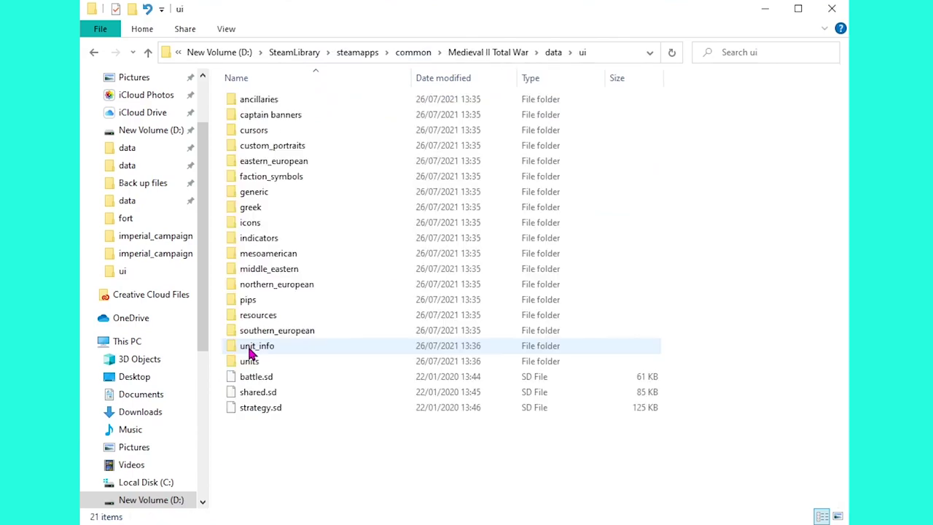
double_click(282, 287)
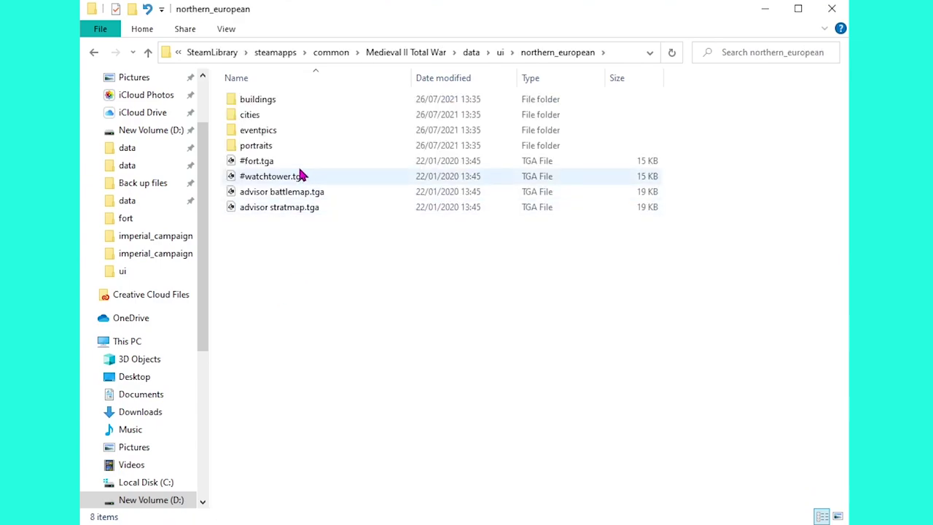
click(255, 165)
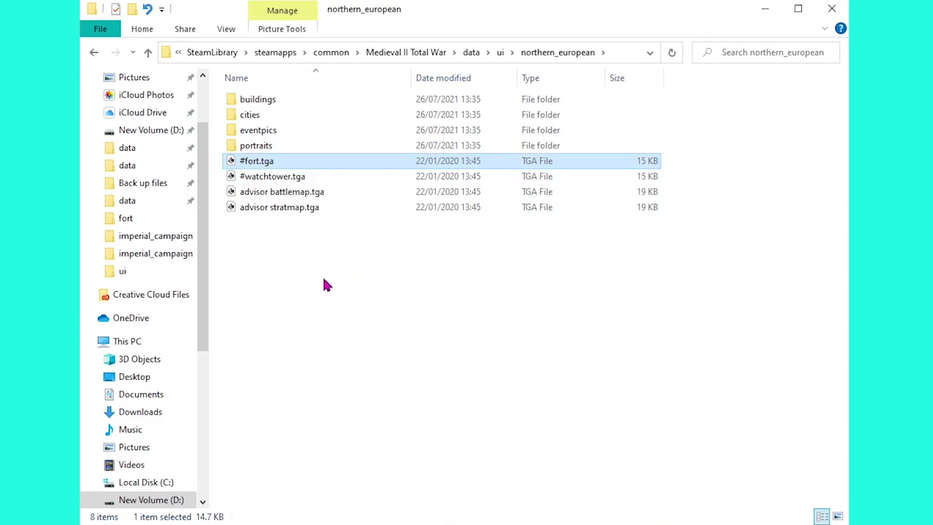
In northern_european/buildings/construction, search for castle and copy #northern_european_castle.tga
double_click(259, 99)
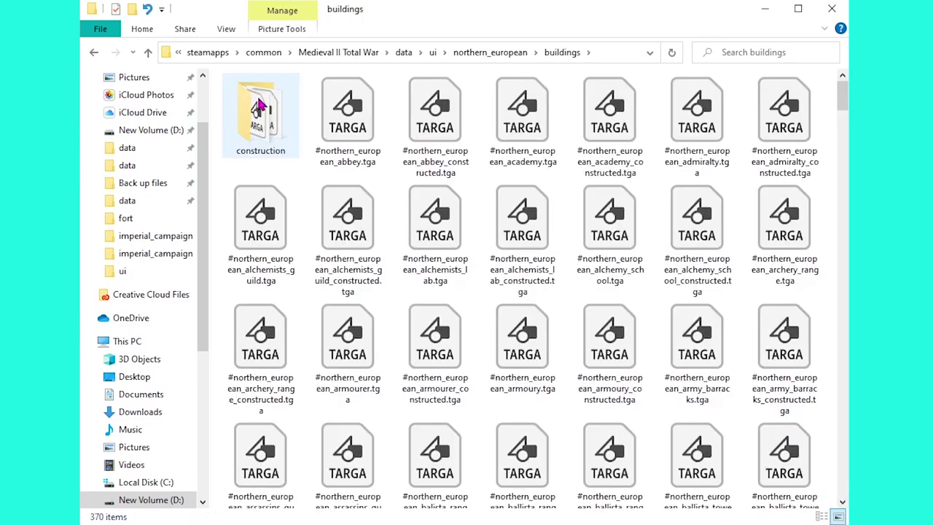
double_click(262, 111)
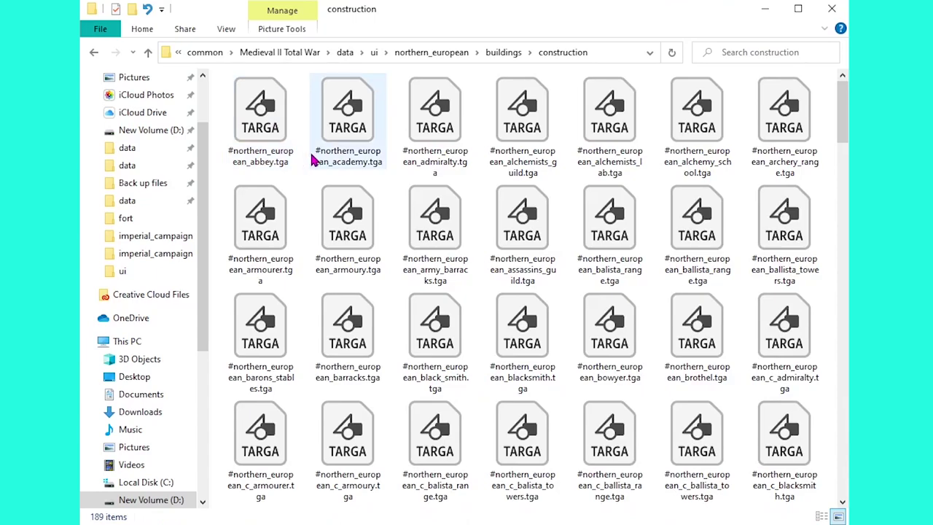
click(737, 53)
text(cas)
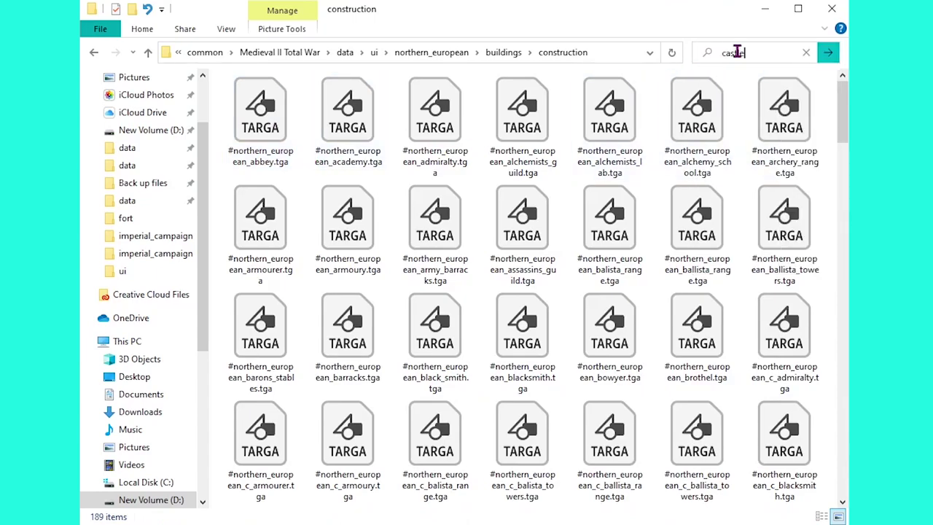
text(tles)
key(Return)
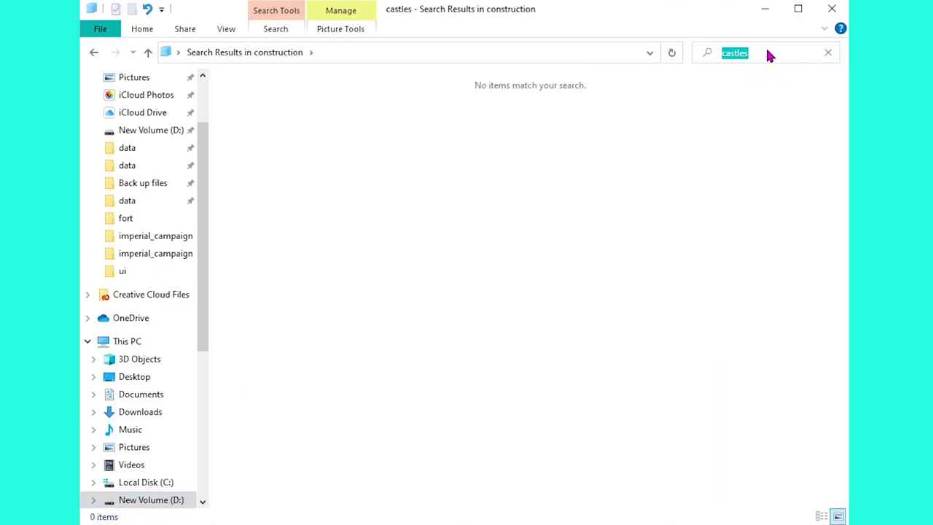
click(766, 50)
key(BackSpace)
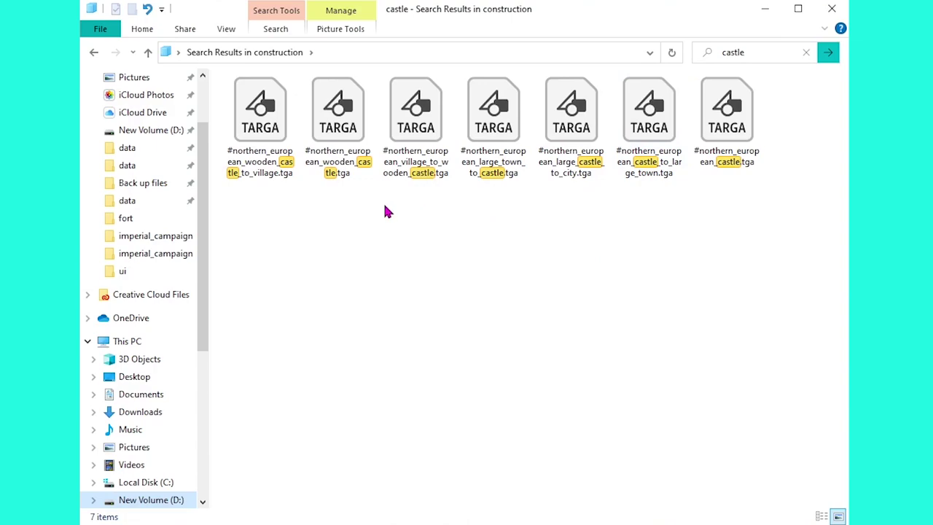
click(734, 166)
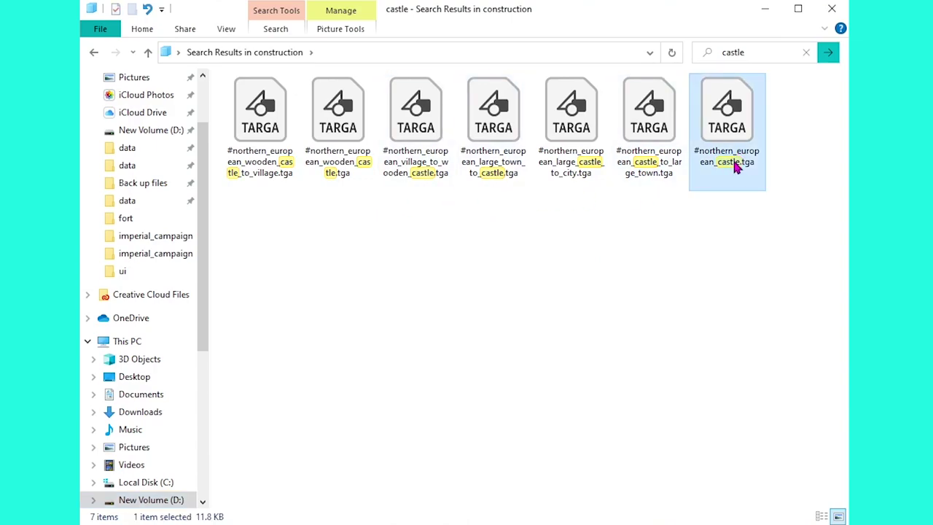
right_click(727, 127)
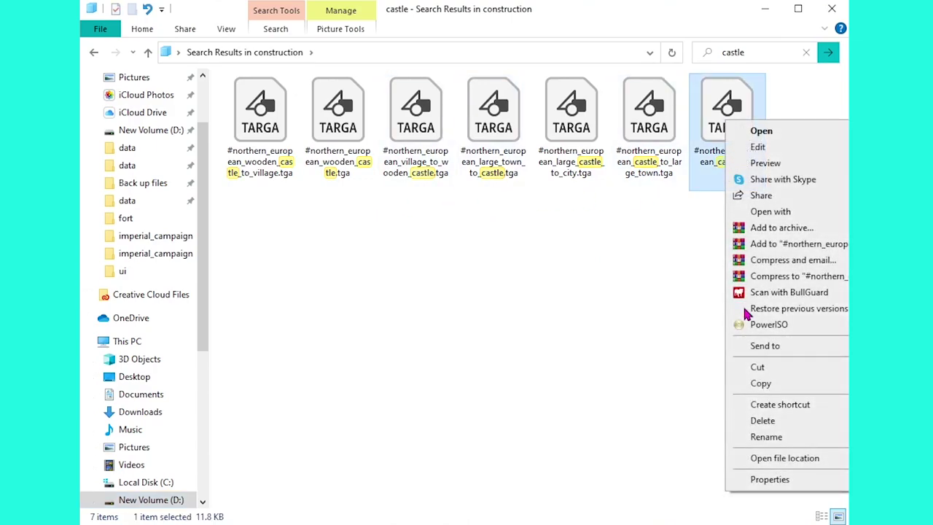
click(760, 385)
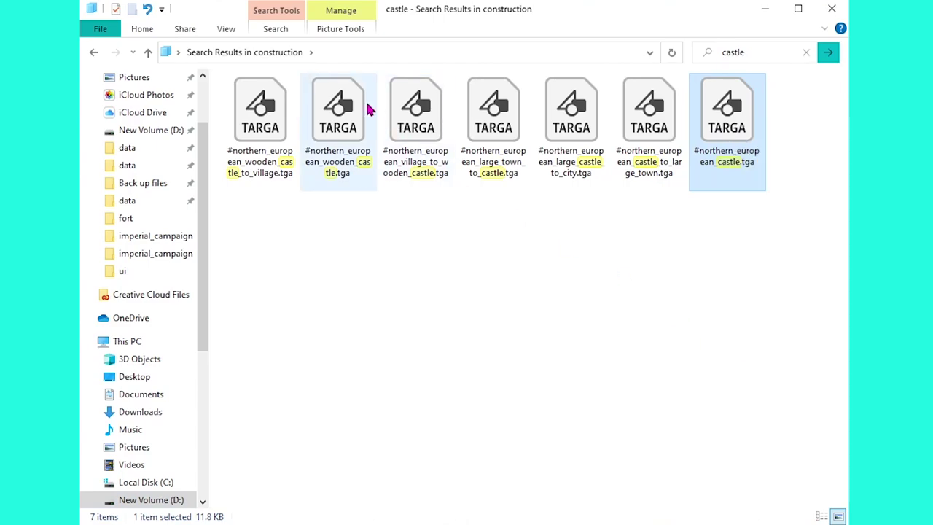
Return to the northern_european folder and paste the copied castle image there
click(94, 54)
click(94, 54)
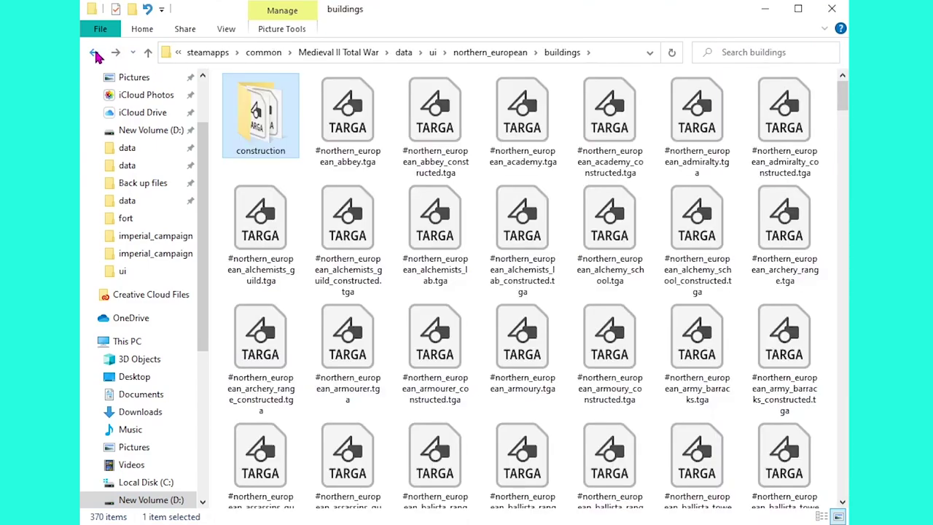
click(94, 54)
right_click(280, 266)
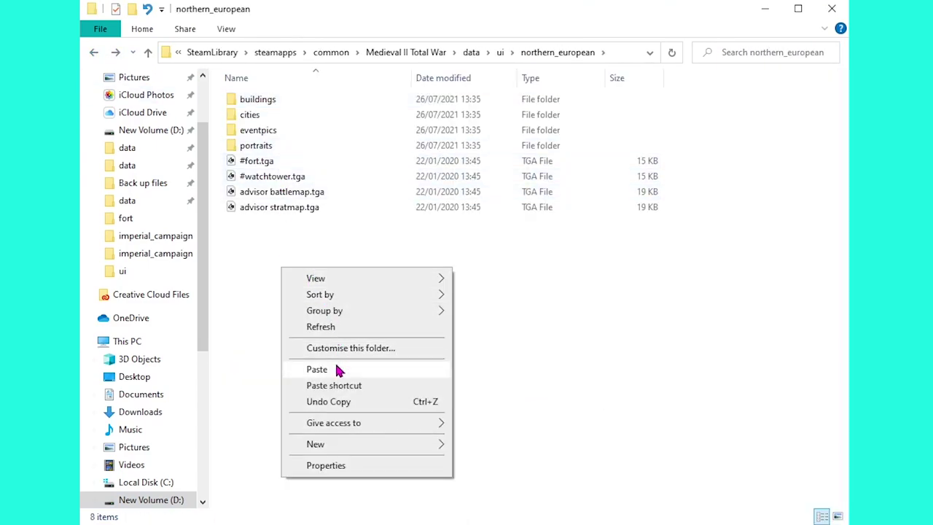
click(332, 367)
Delete the original #fort.tga from the northern_european folder
click(261, 163)
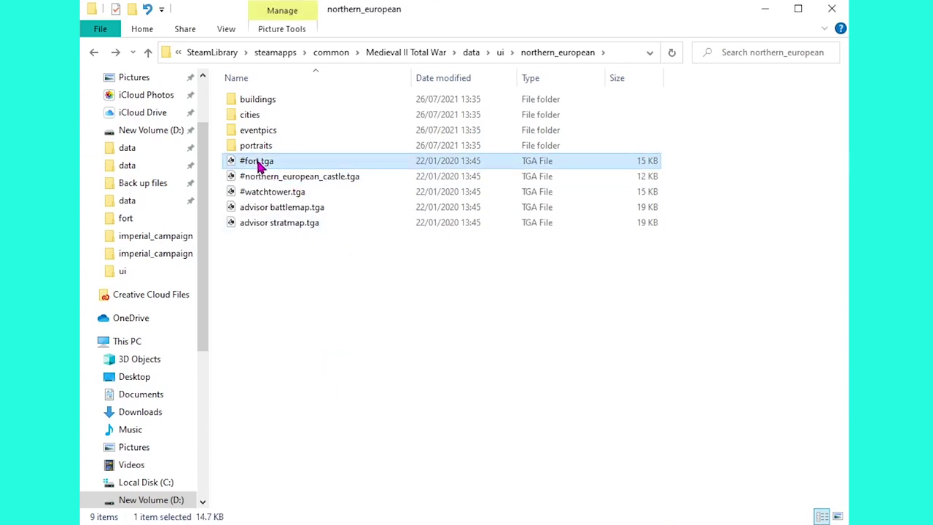
key(F2)
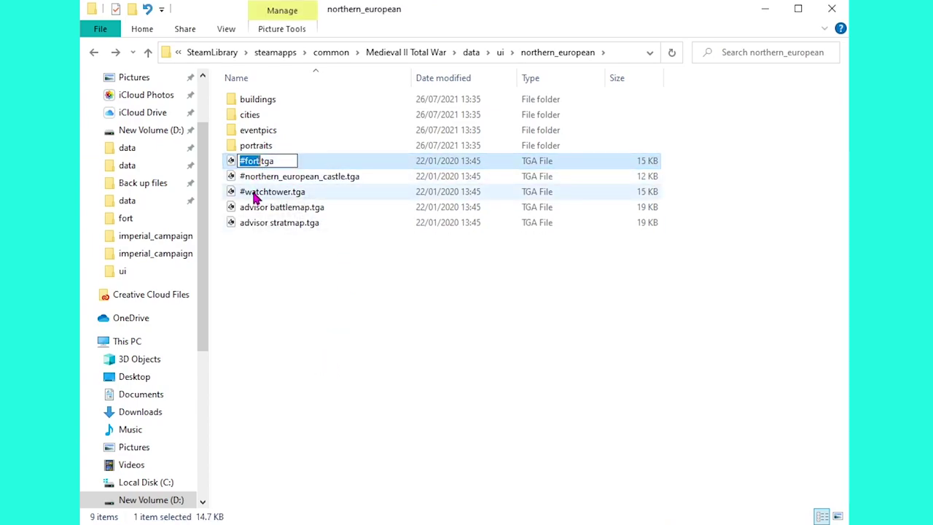
click(304, 258)
click(267, 160)
key(Delete)
Rename #northern_european_castle.tga in the northern_european folder to #fort.tga
click(271, 163)
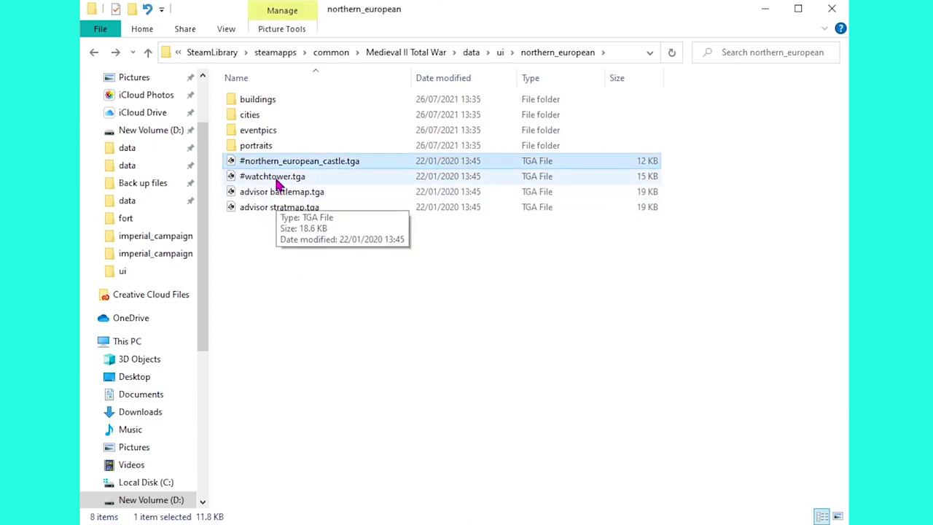
key(F2)
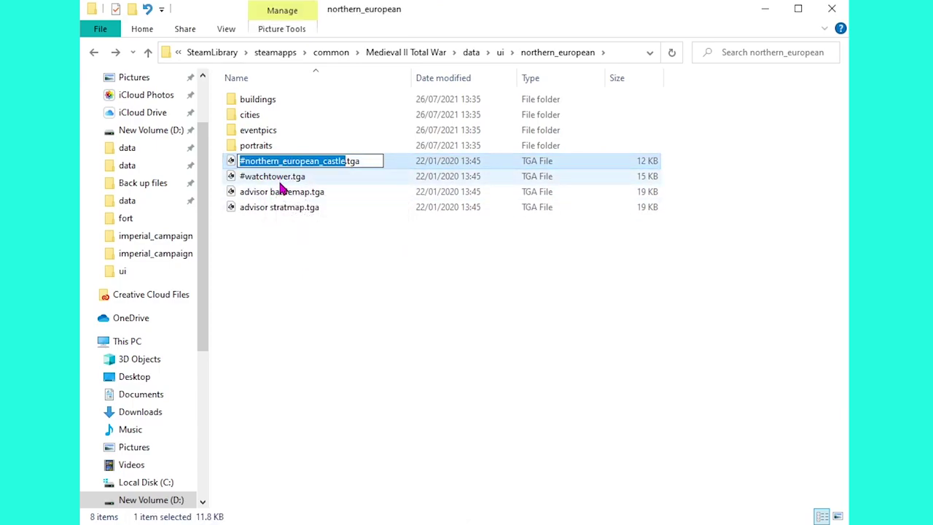
text(#fort)
click(361, 289)
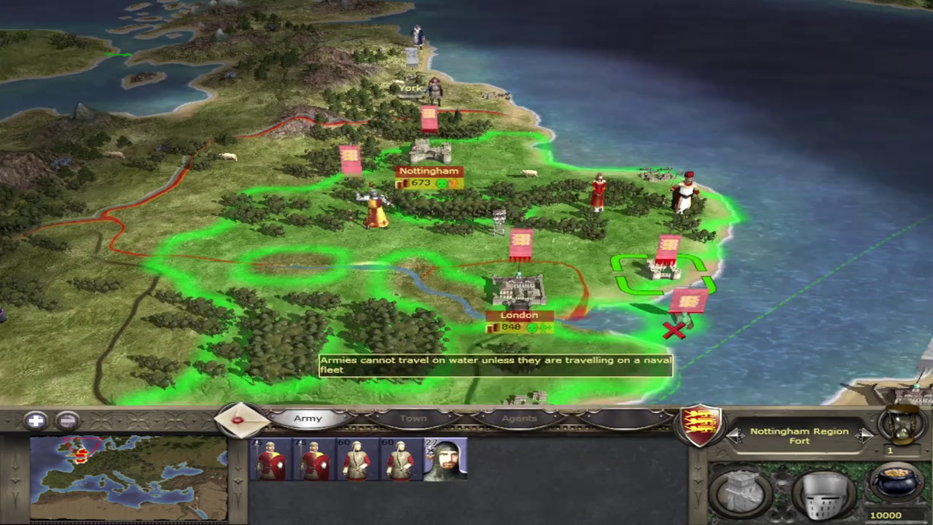
In the Medieval II campaign, select the English faction leader southwest of Nottingham and build a fort at his position
scroll(677, 381, up, 2)
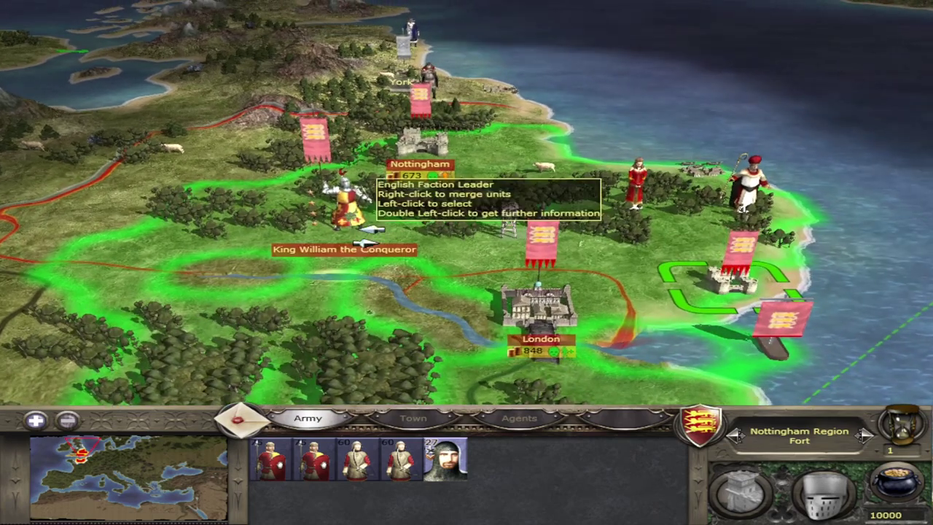
click(347, 205)
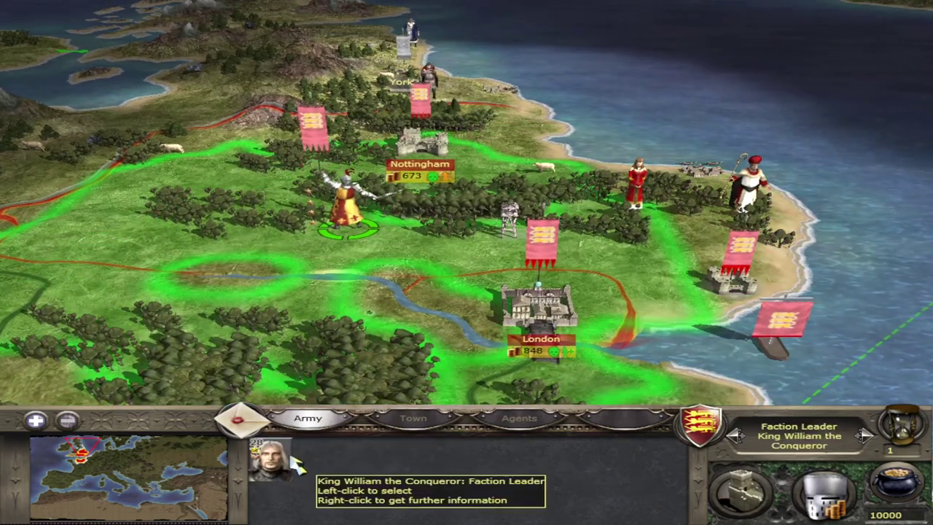
click(740, 488)
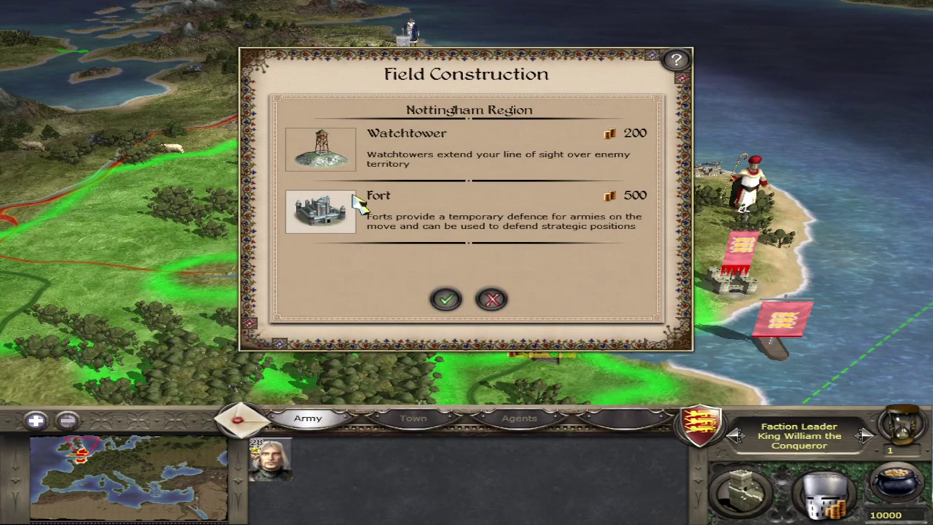
click(444, 301)
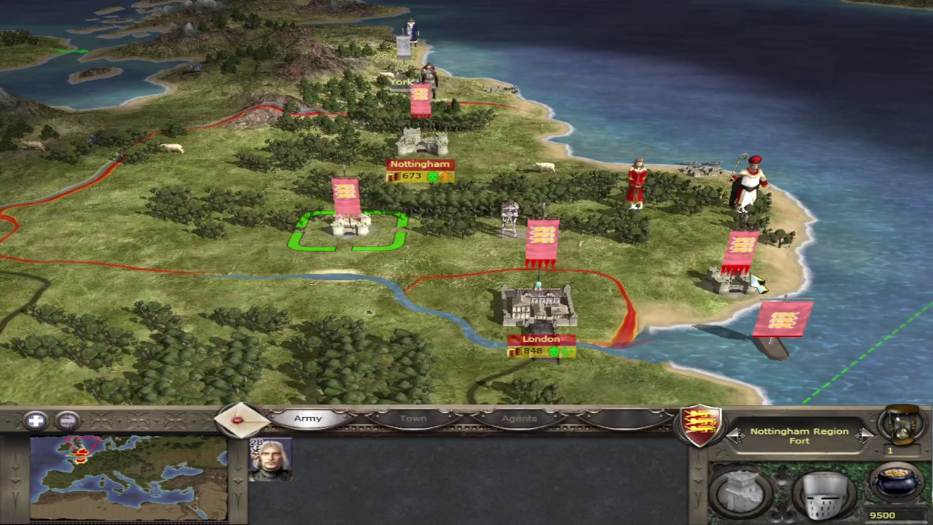
Move the army out of the coastal fort east of London and the faction leader out of the newly built fort
click(355, 459)
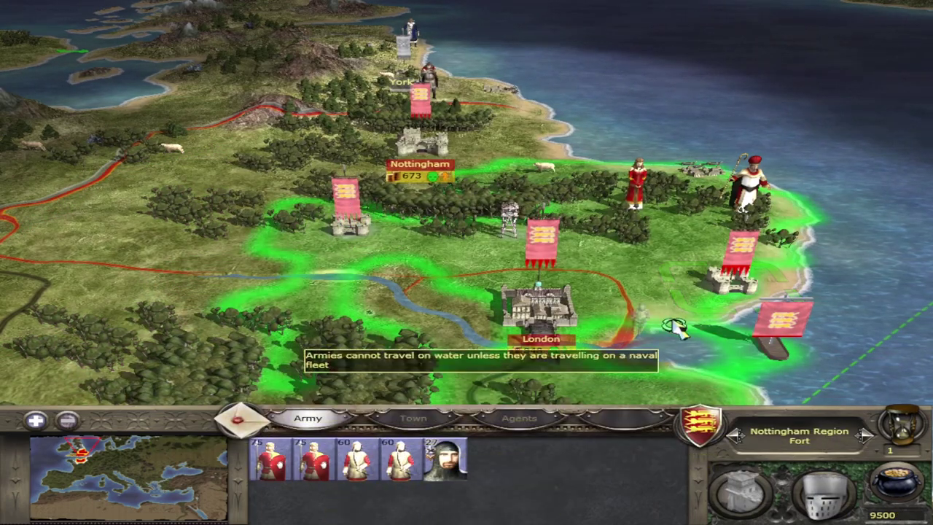
right_click(685, 280)
click(344, 225)
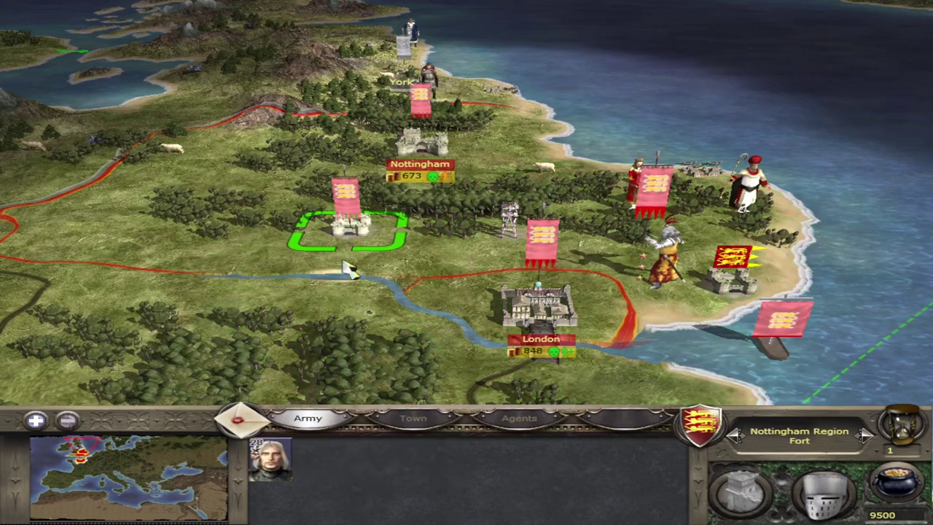
right_click(399, 228)
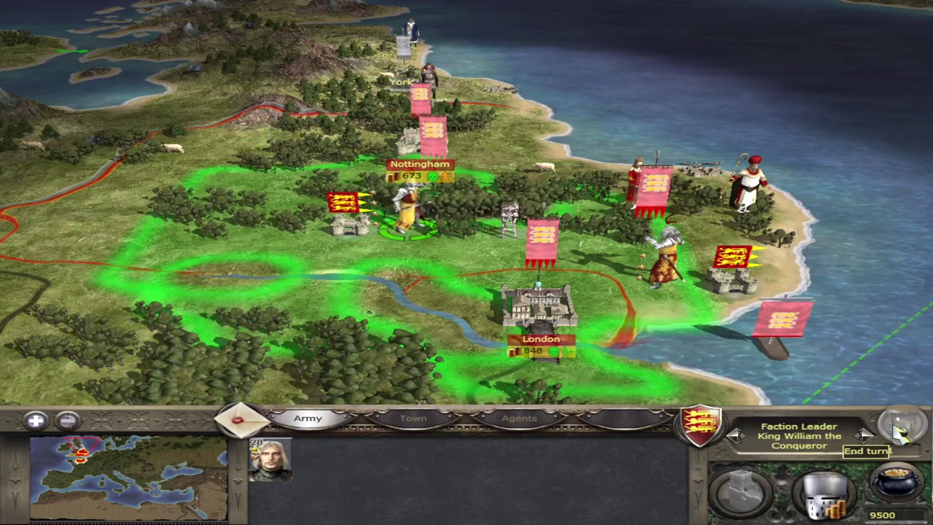
End the turn and dismiss the Take Rebel Settlement mission scroll
click(901, 430)
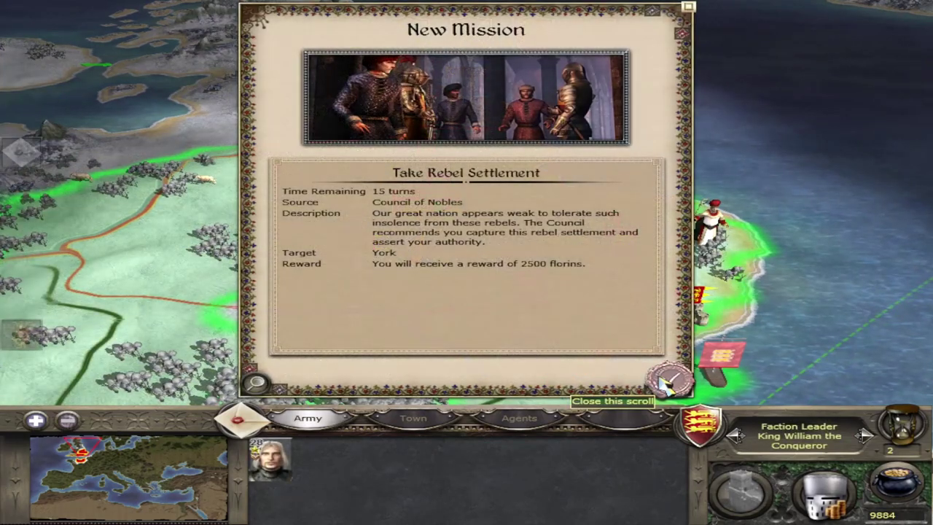
click(663, 377)
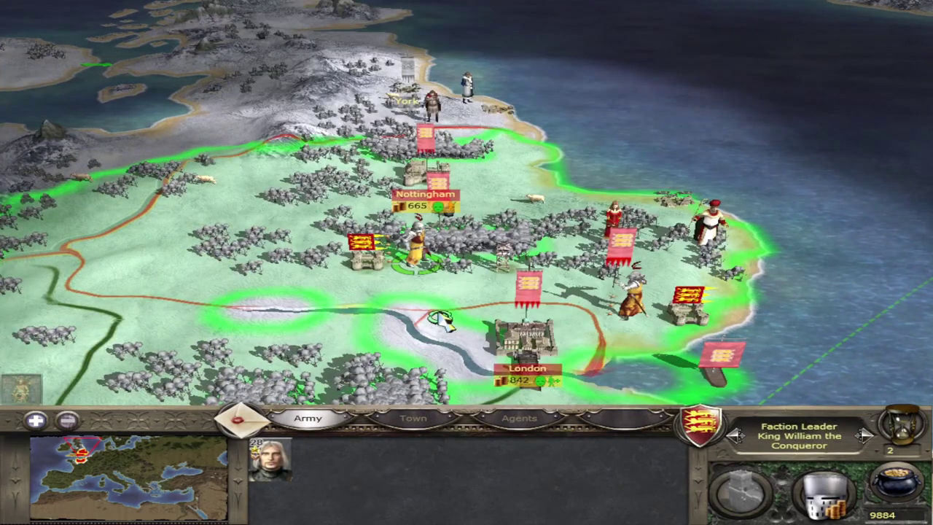
key(Right)
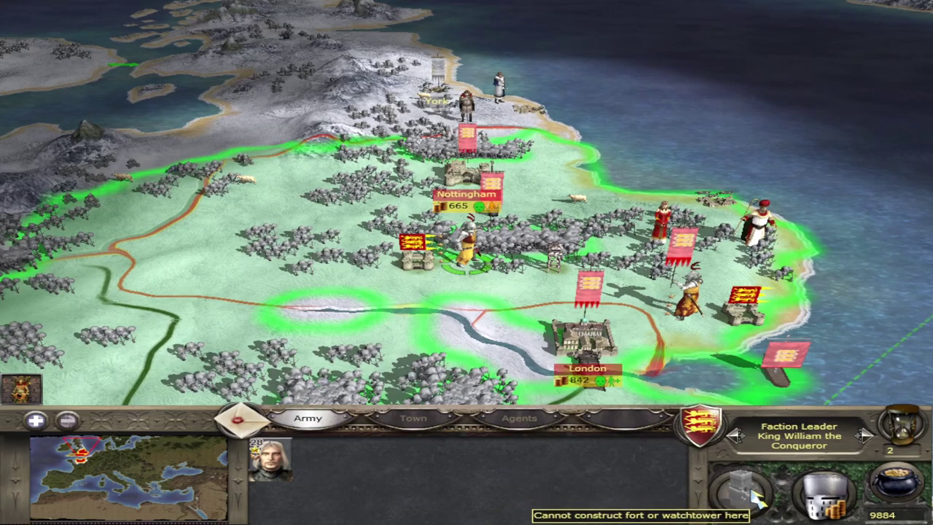
Move the faction leader west of the empty inland fort and build another fort there
right_click(457, 290)
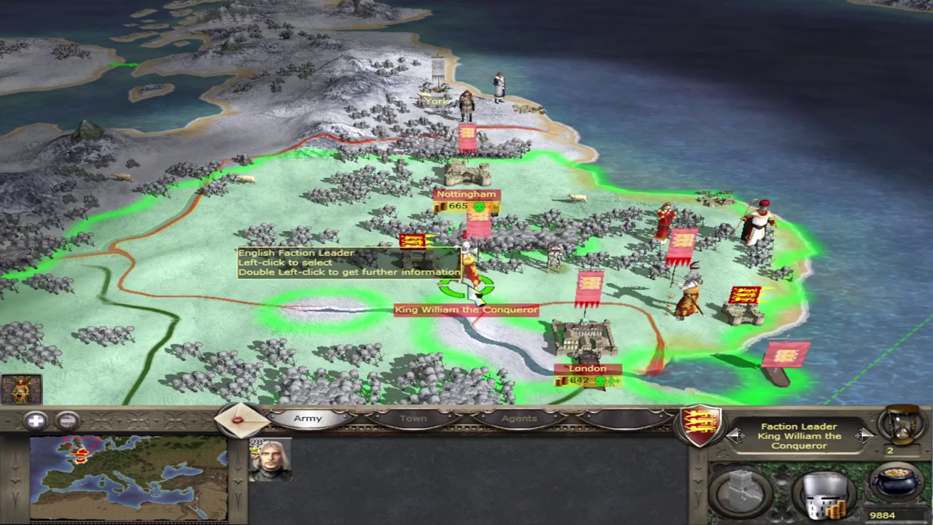
right_click(319, 260)
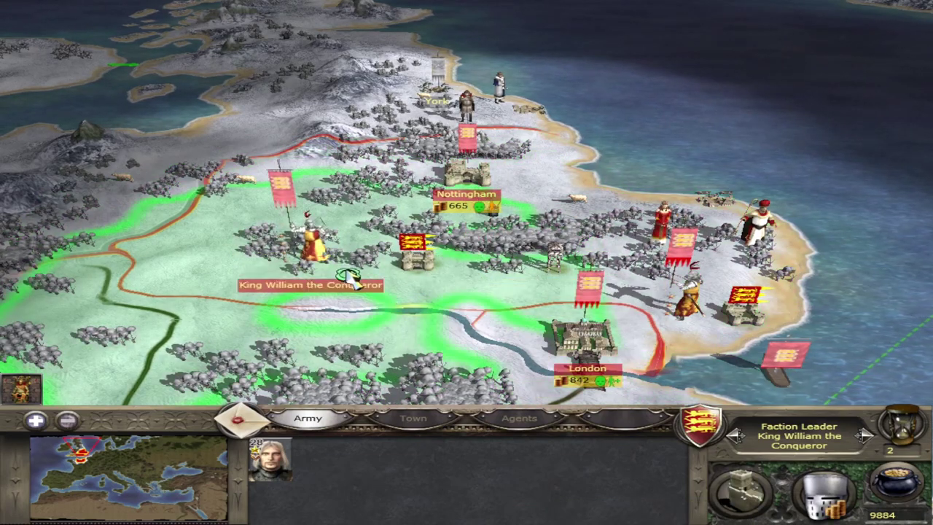
click(760, 486)
click(459, 300)
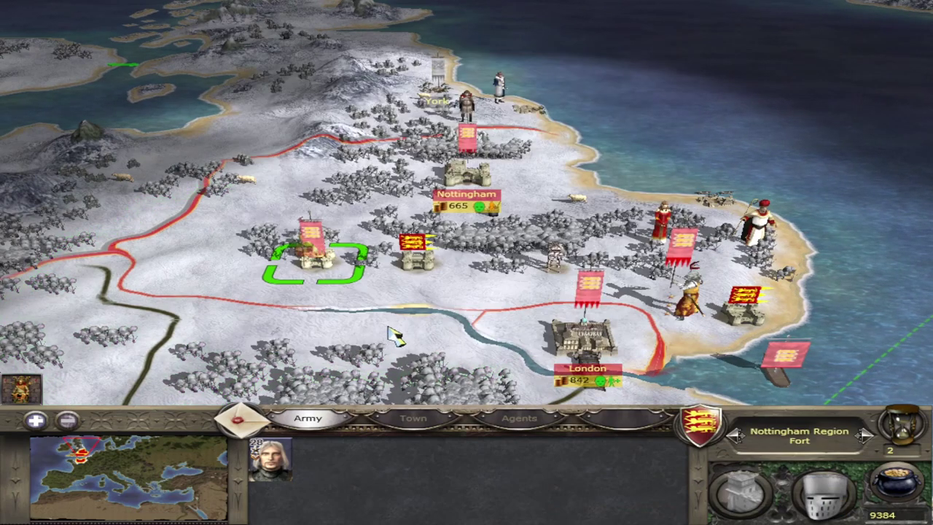
March the faction heir's army west toward London, and bring it back to the city's northeast side
click(665, 288)
right_click(516, 251)
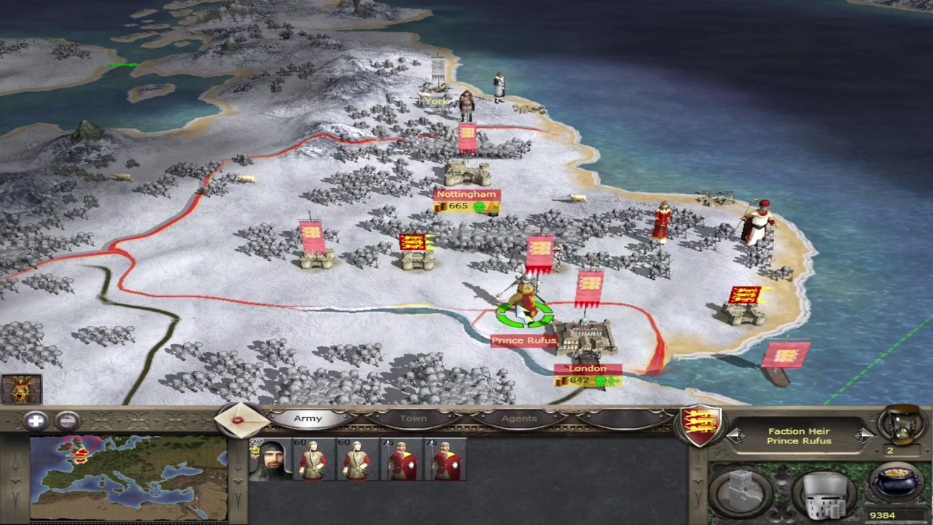
right_click(628, 315)
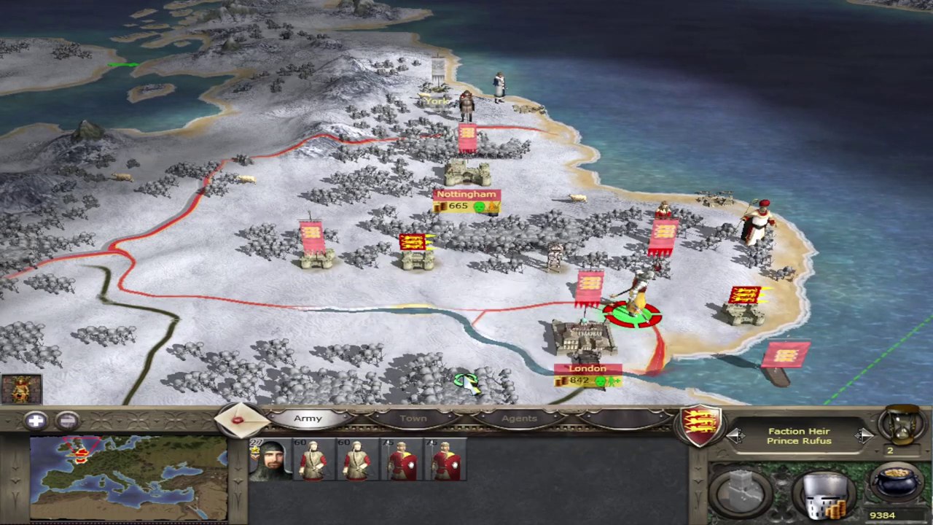
scroll(348, 237, down, 5)
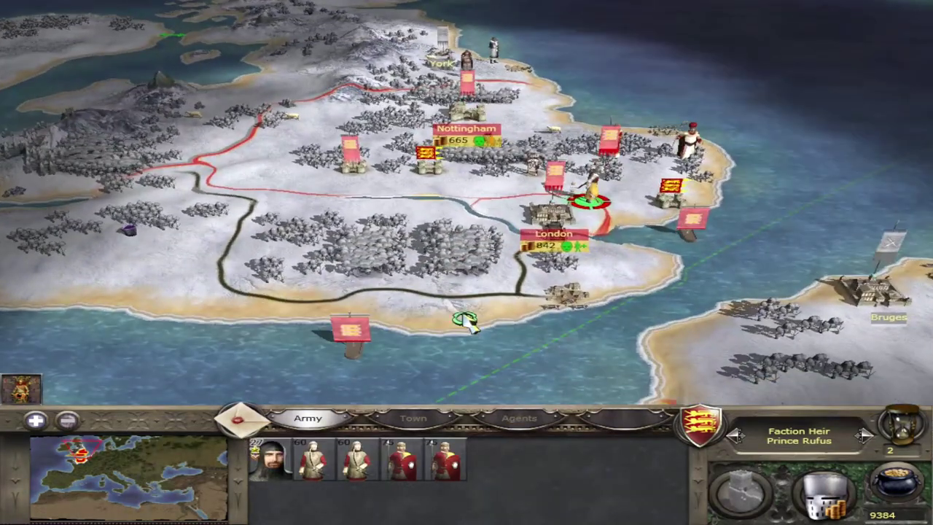
scroll(463, 306, up, 3)
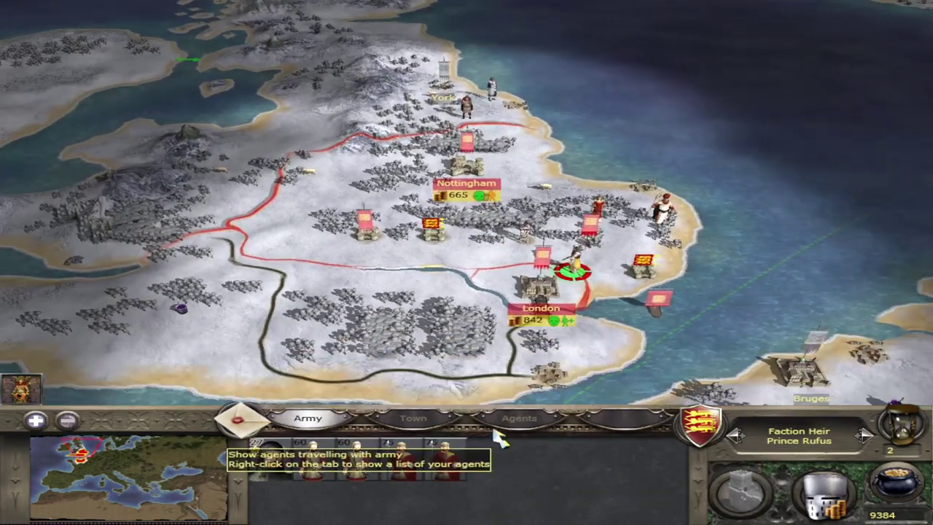
scroll(500, 436, down, 1)
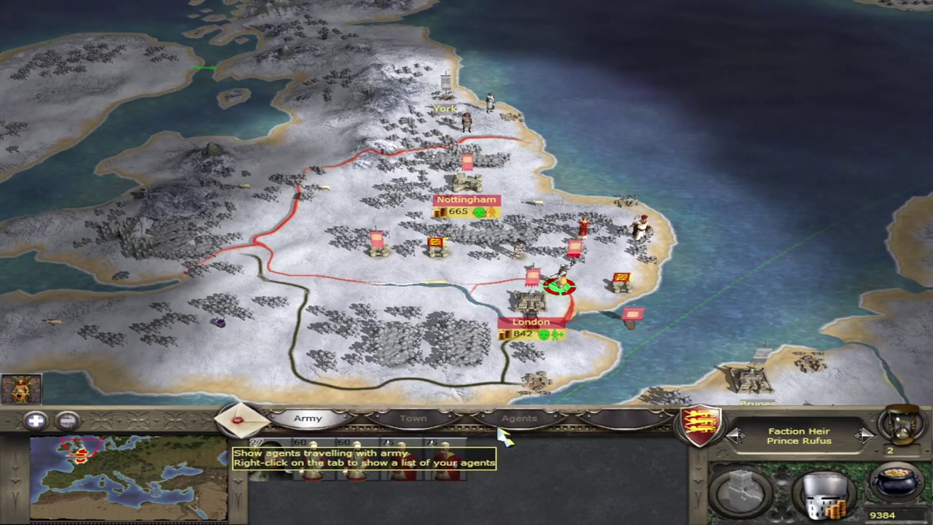
scroll(502, 436, up, 1)
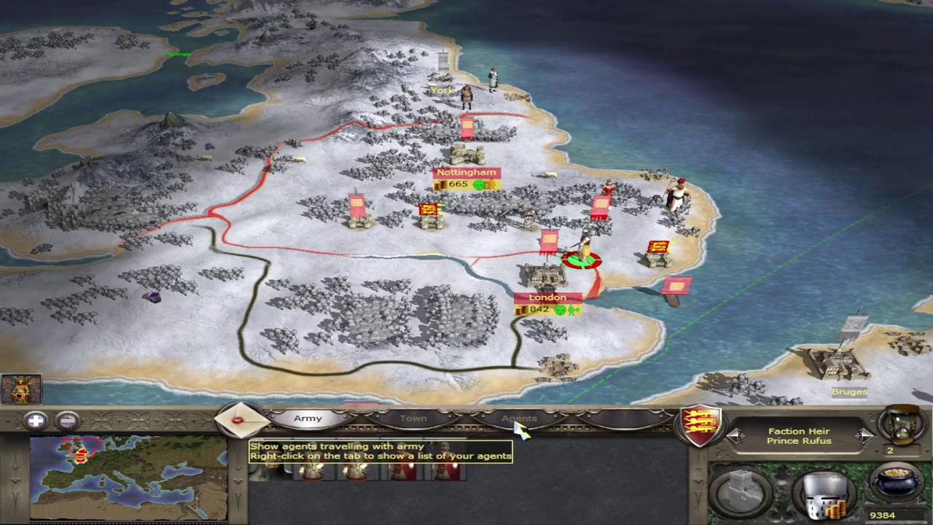
scroll(519, 364, down, 1)
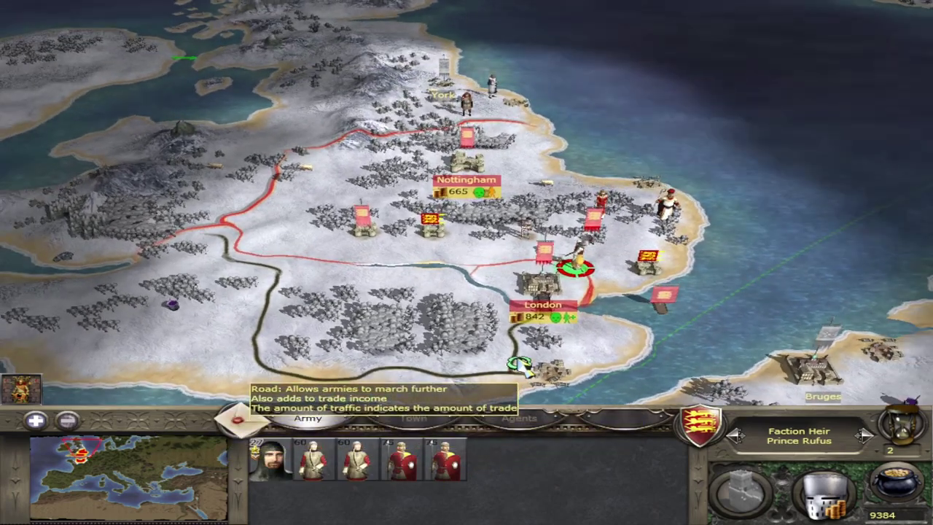
scroll(514, 372, up, 1)
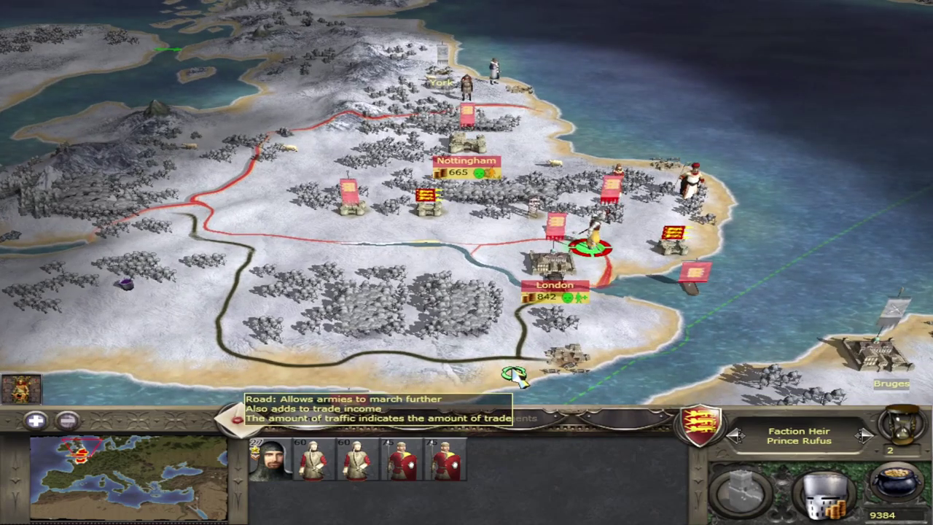
scroll(514, 350, down, 2)
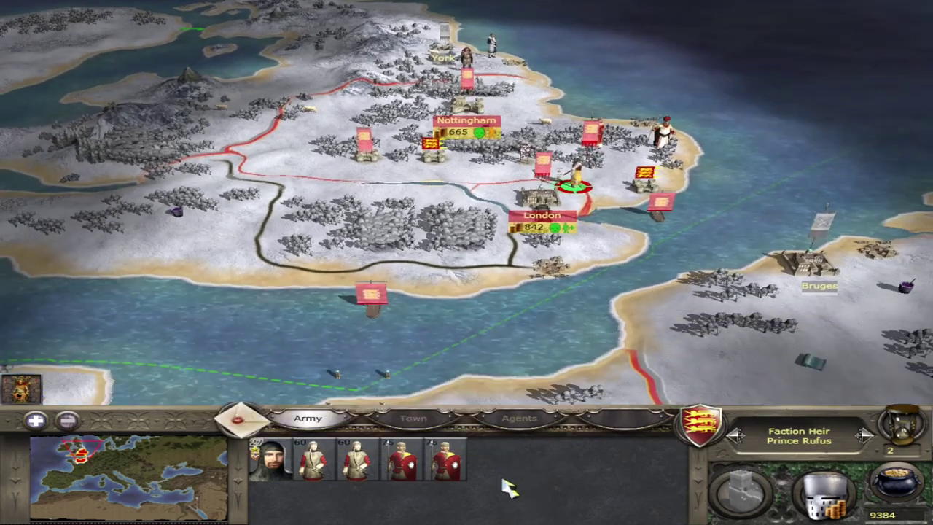
scroll(514, 255, up, 2)
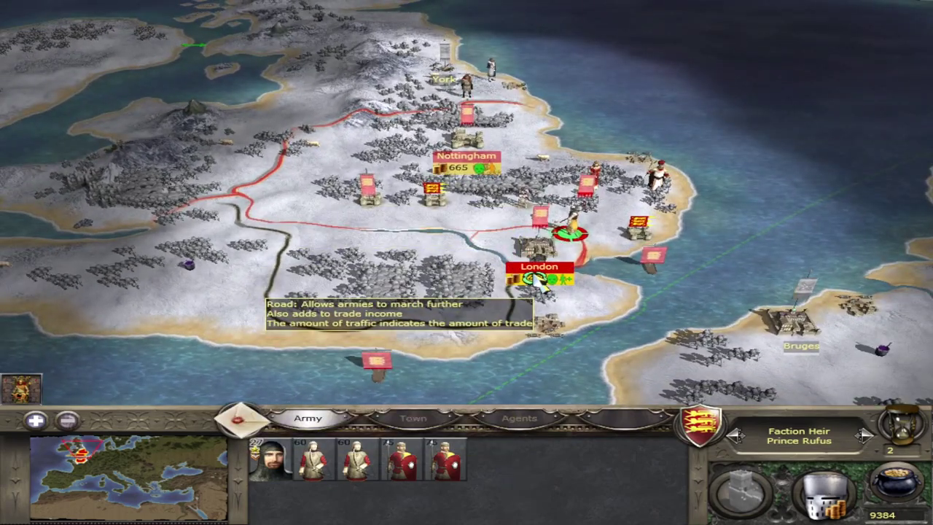
scroll(550, 11, up, 1)
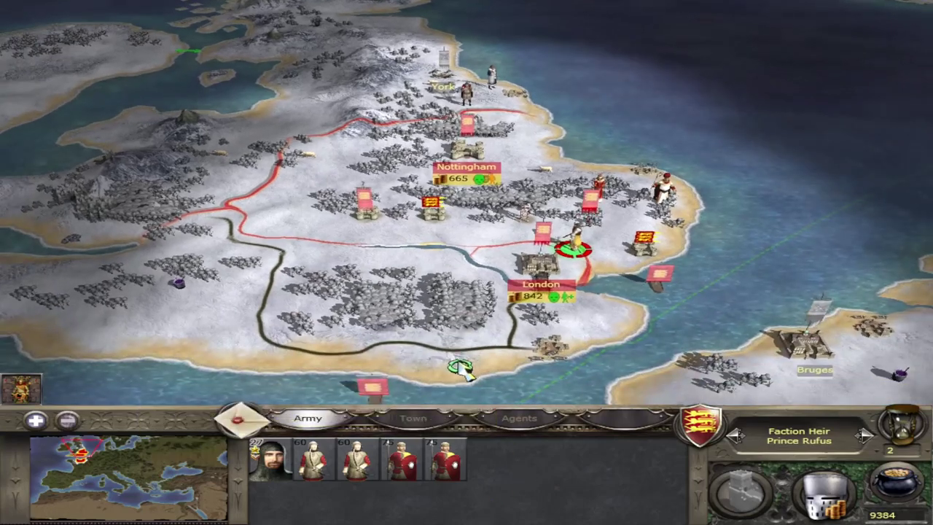
scroll(407, 11, down, 2)
scroll(505, 437, up, 2)
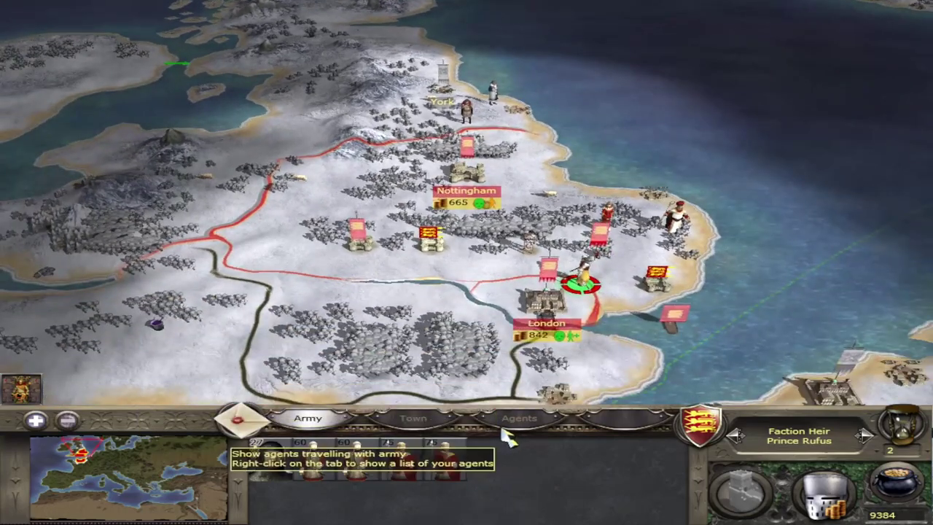
scroll(605, 375, up, 1)
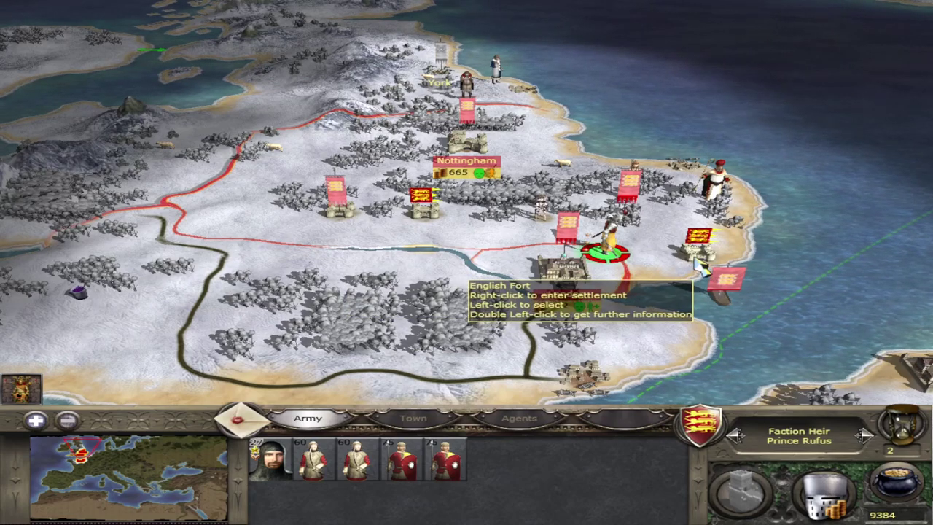
scroll(698, 266, up, 3)
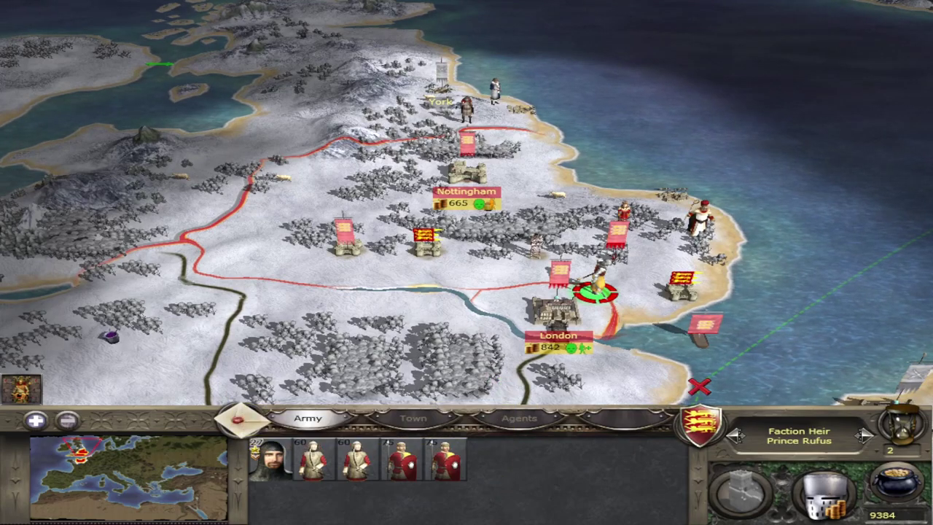
scroll(350, 328, down, 3)
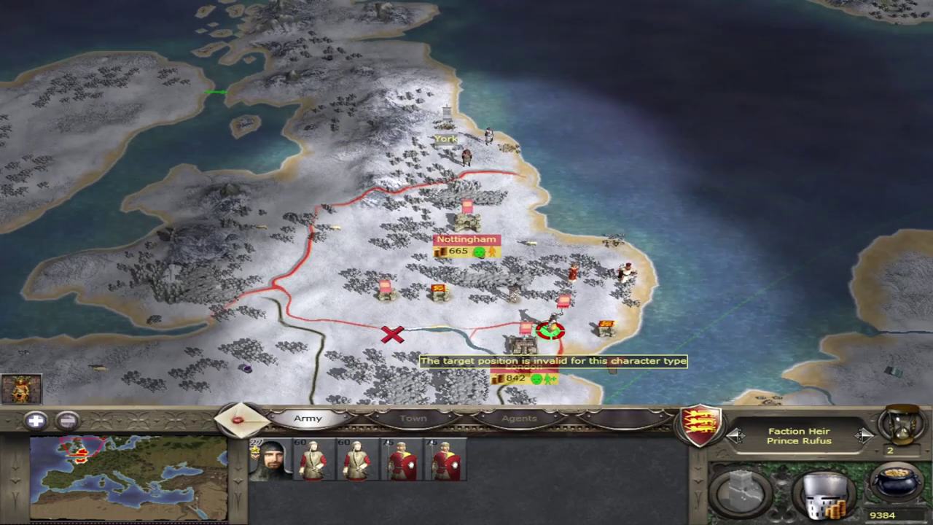
scroll(433, 337, up, 2)
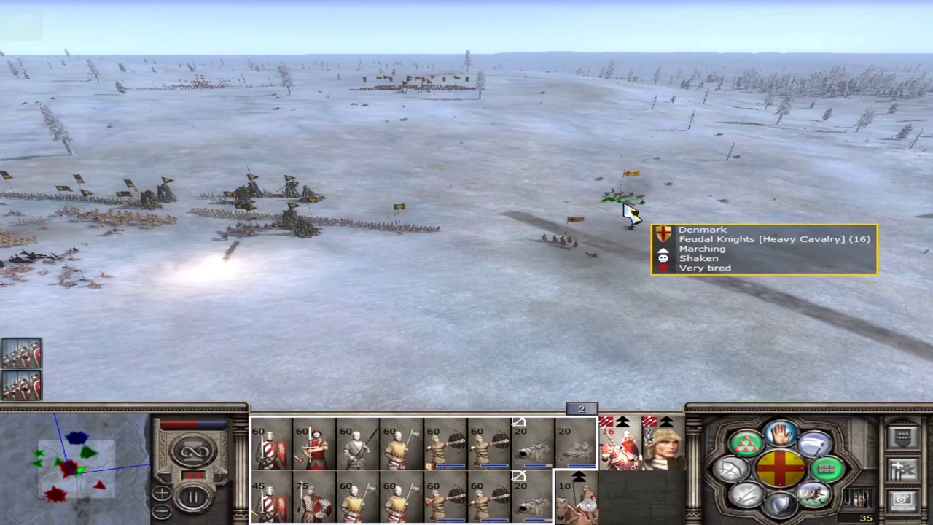
Bring the battle camera close to the Danish Feudal Knights on the snowy battlefield
double_click(626, 206)
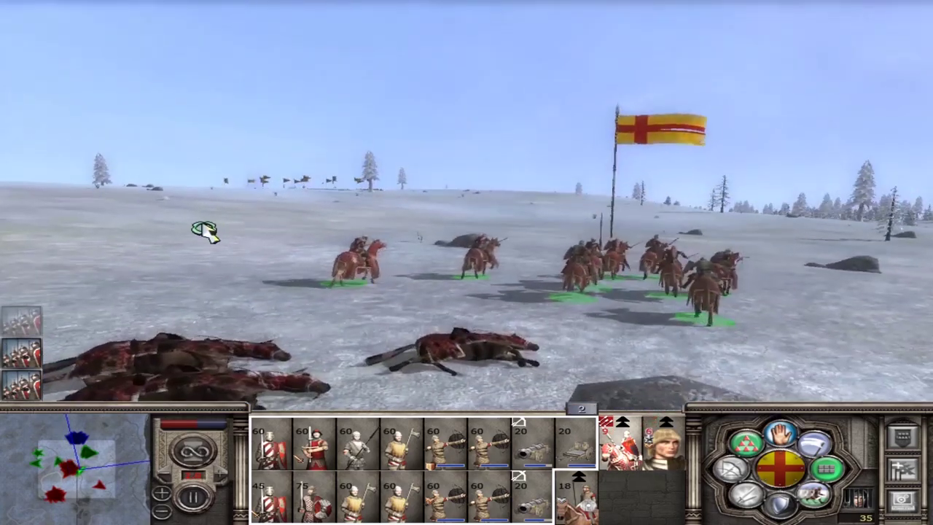